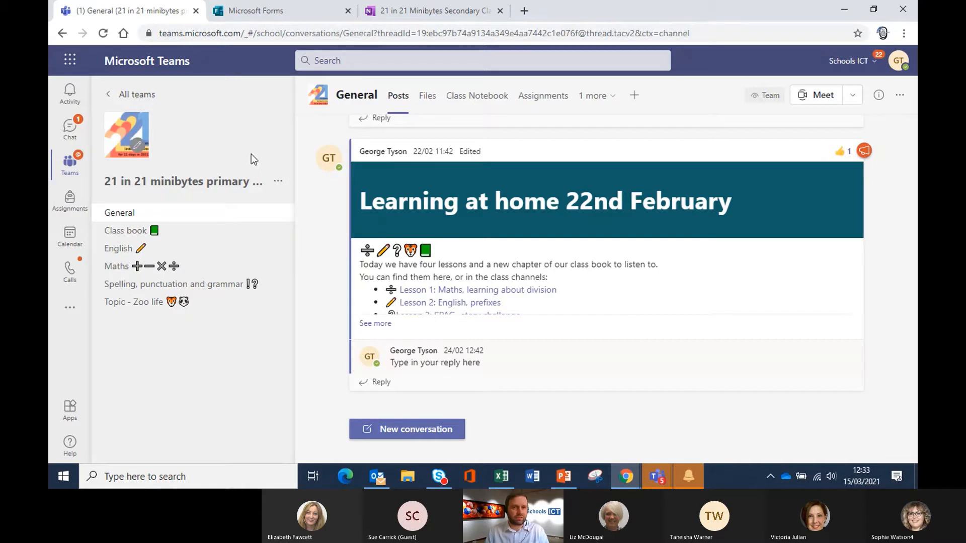
Step: Open the 21 in 21 Minibytes Secondary Classroom team from the overview of all teams
left_click(149, 100)
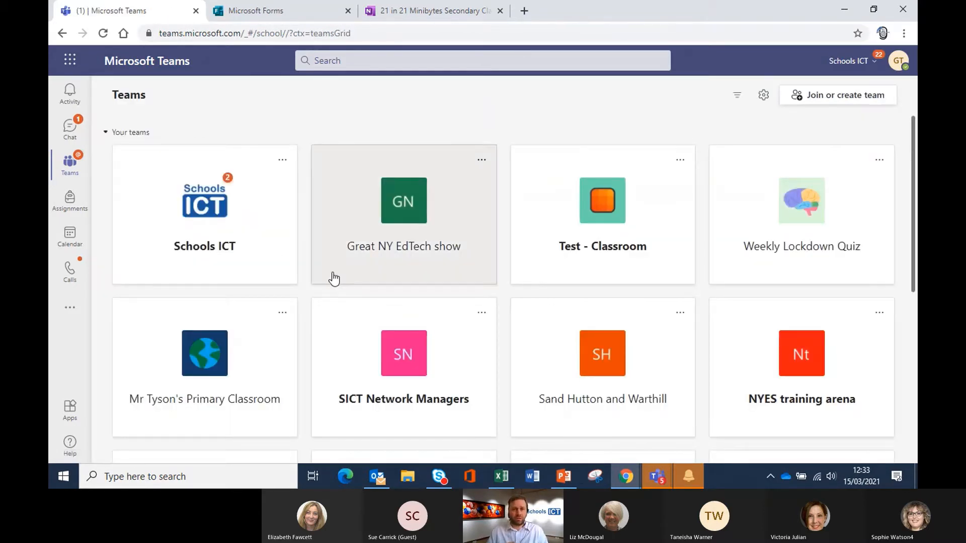
scroll(302, 282, "down", 3)
scroll(304, 279, "down", 5)
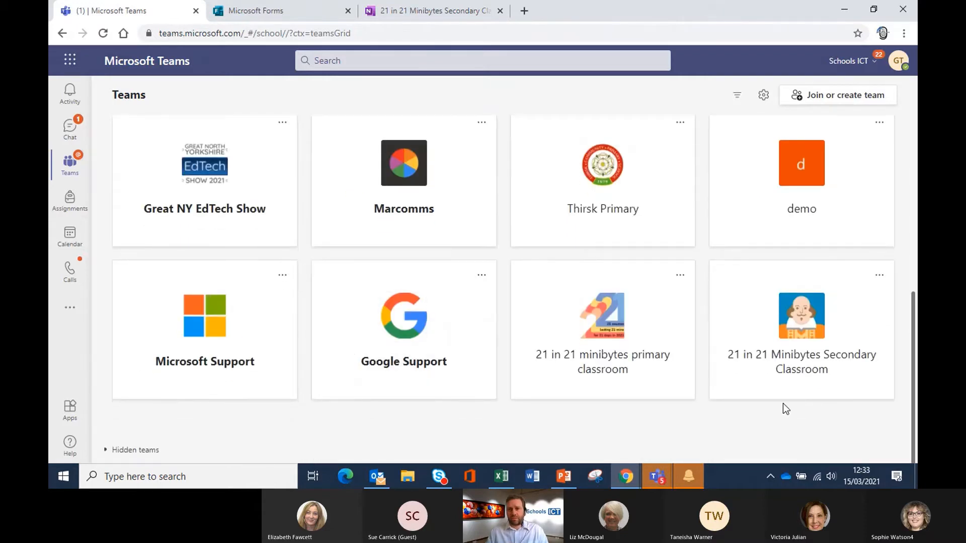
left_click(801, 361)
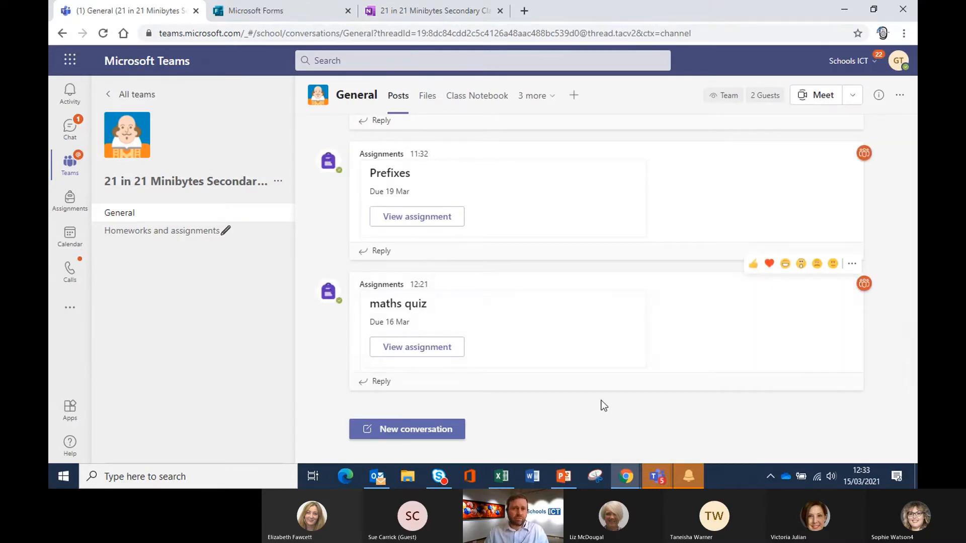
Step: Post a new conversation reading "start something here" in the General channel
scroll(575, 376, "up", 4)
scroll(575, 375, "up", 3)
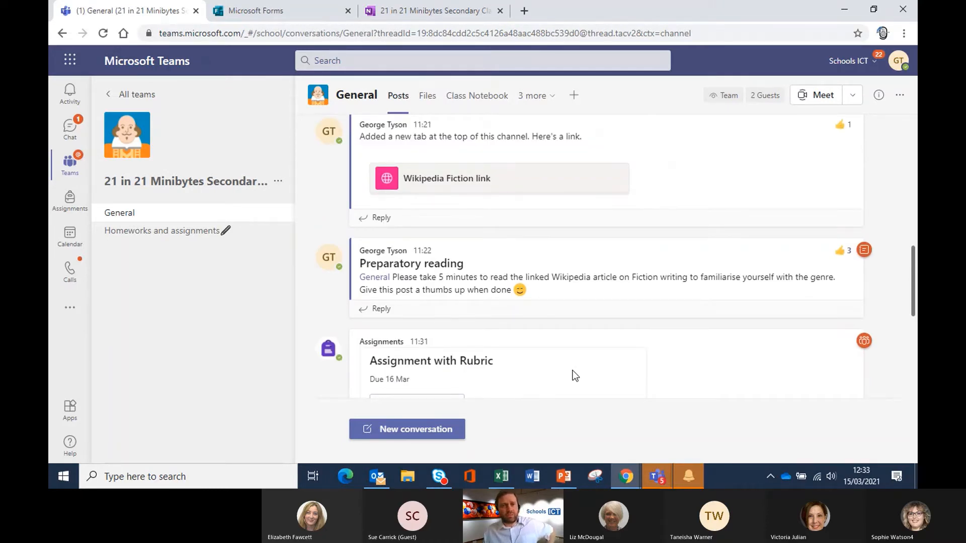
scroll(575, 376, "up", 5)
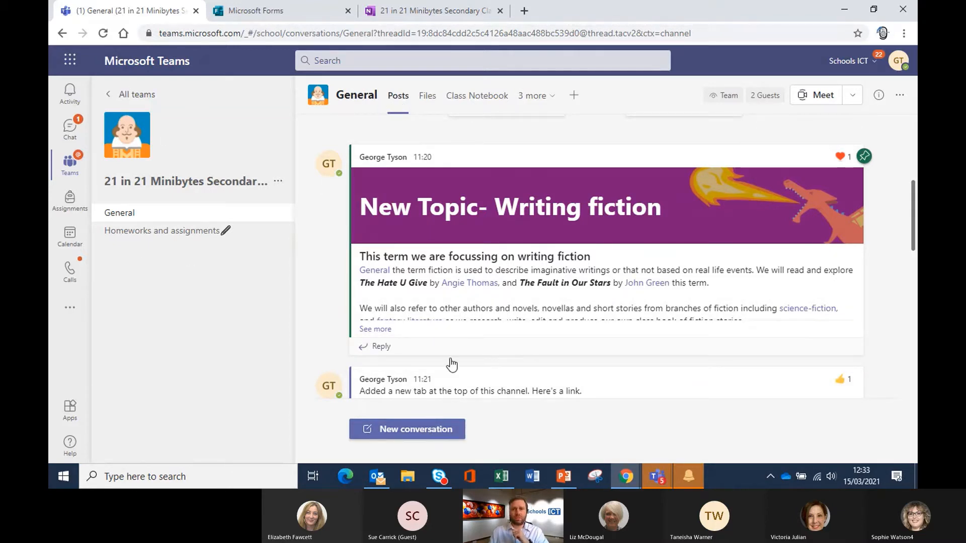
left_click(416, 432)
type("start something here")
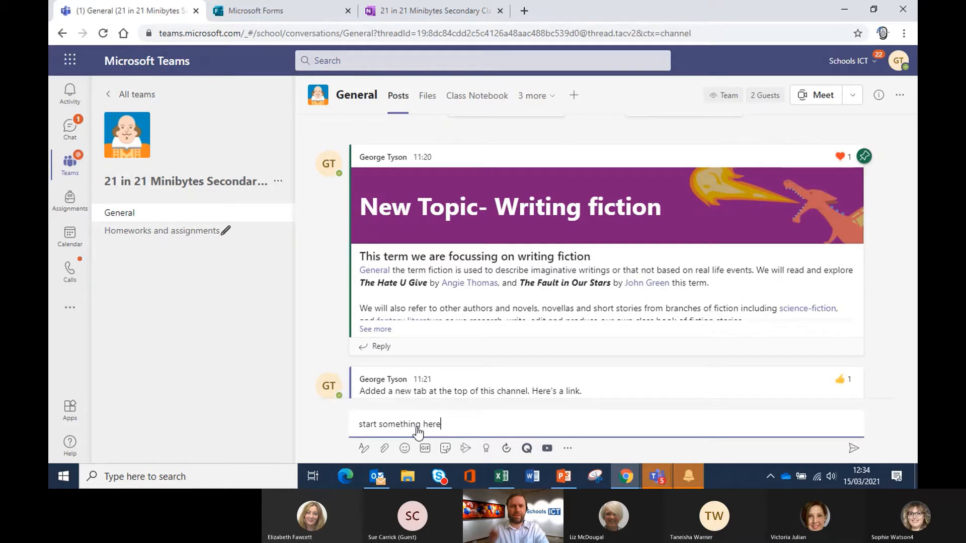
key("Return")
left_click(446, 363)
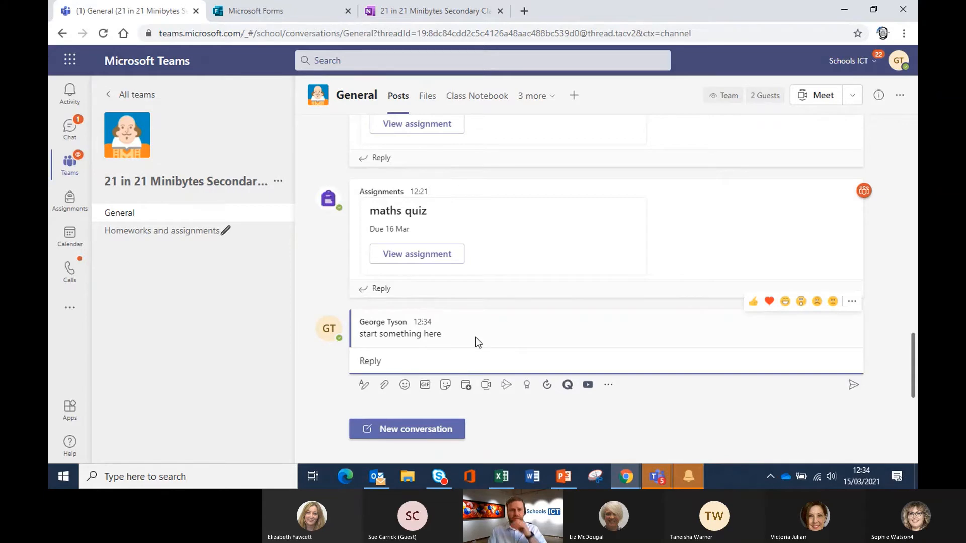
Step: Start another conversation in General with the expanded formatting editor and give it the subject "Poems of the Bard"
scroll(595, 326, "up", 1)
scroll(596, 326, "up", 4)
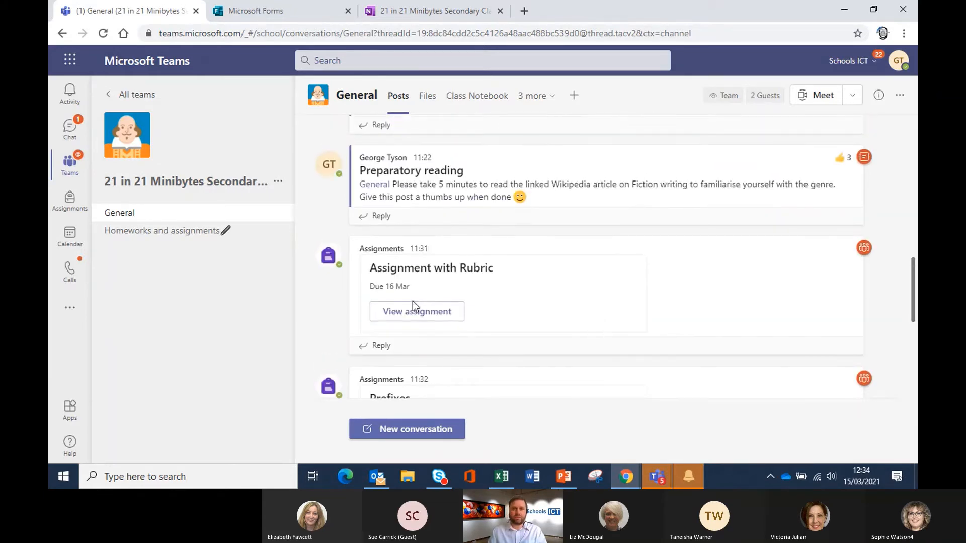
scroll(424, 294, "up", 2)
scroll(430, 252, "down", 7)
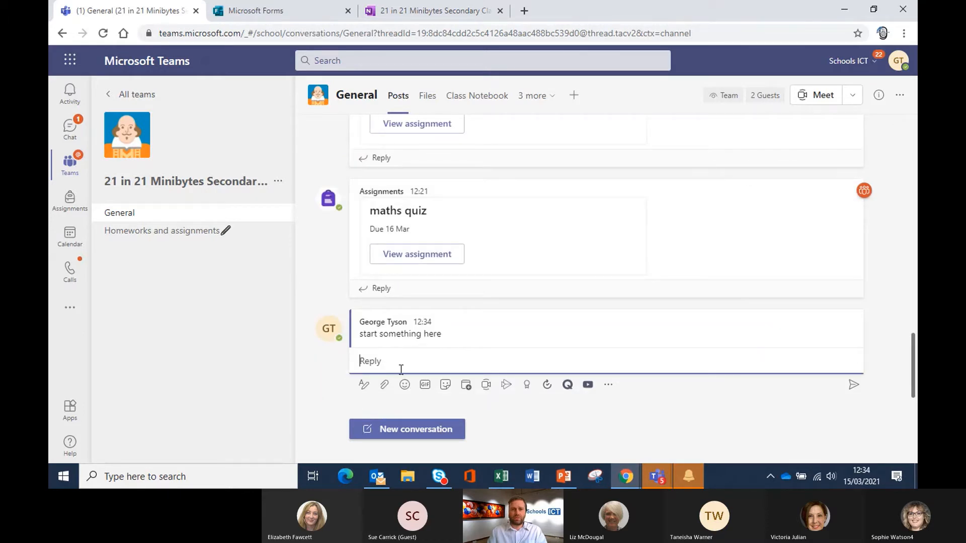
left_click(402, 432)
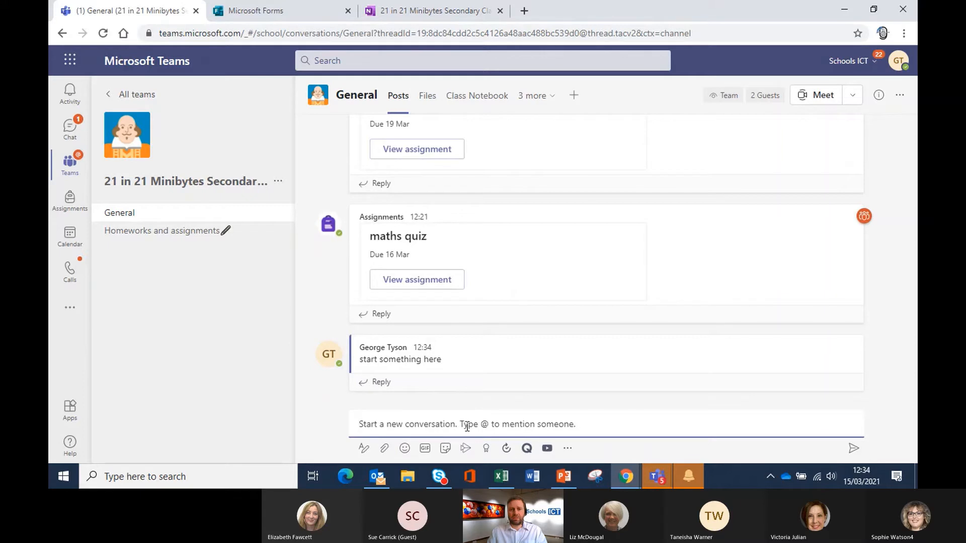
left_click(364, 449)
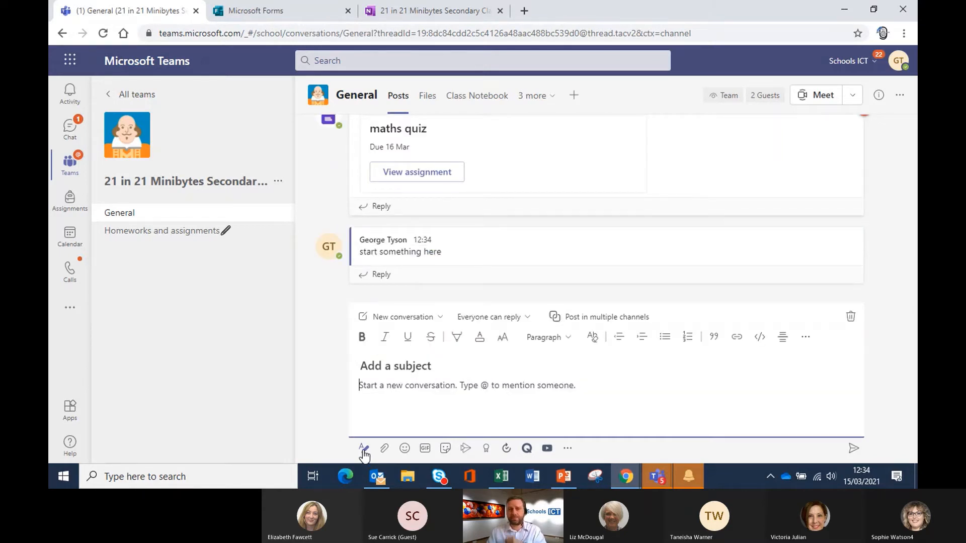
left_click(417, 373)
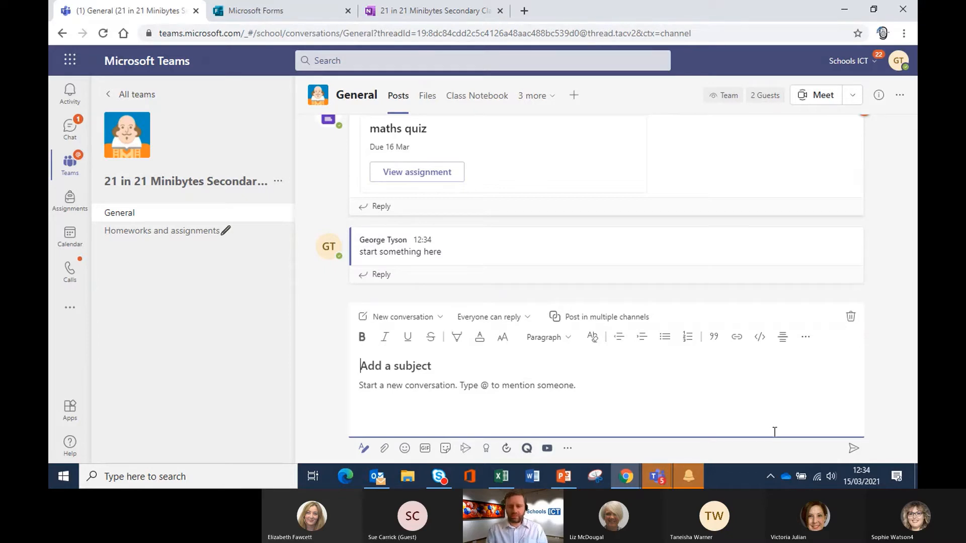
type("Poe")
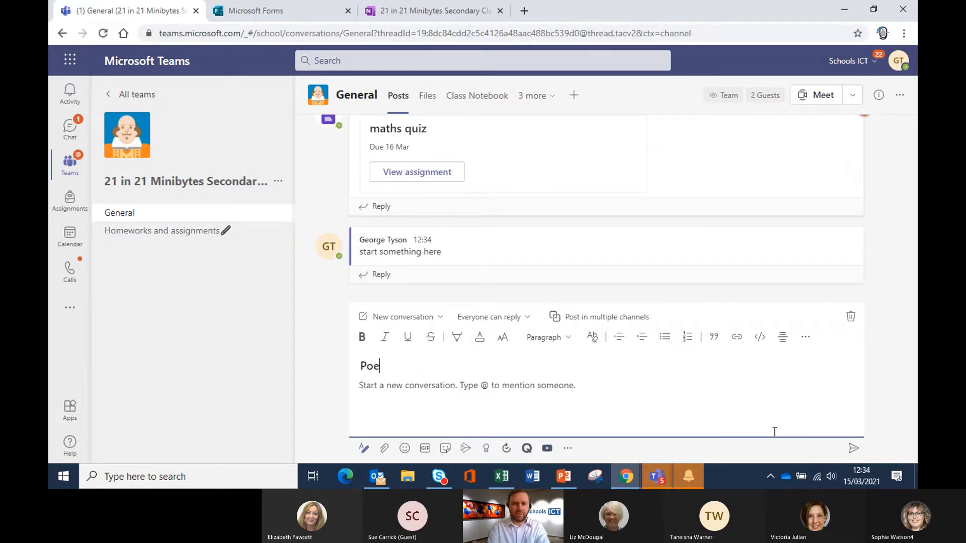
type("ms of the Bard")
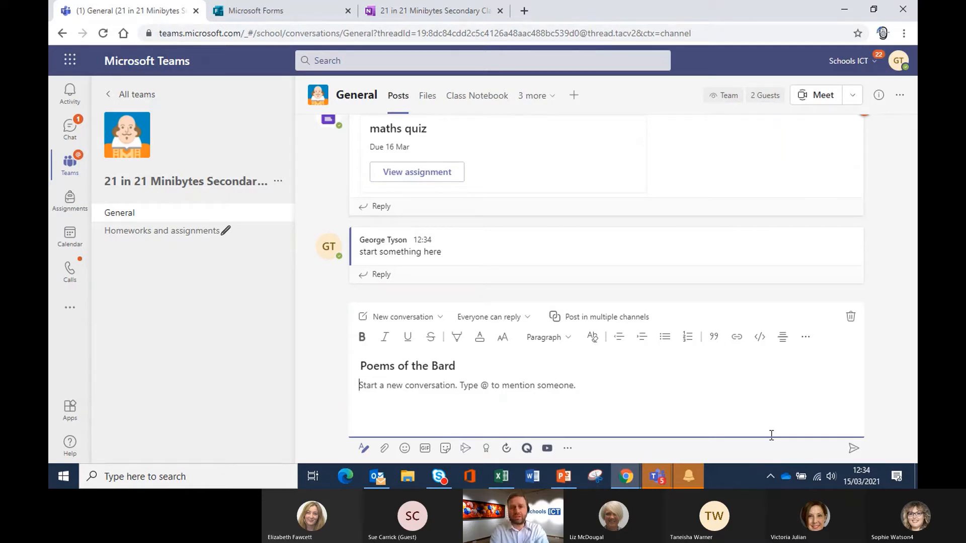
Step: Write the message "What Shakespeare plays or sonnets do you know?" under the subject, with the name spelled correctly, and send the post
type("What ")
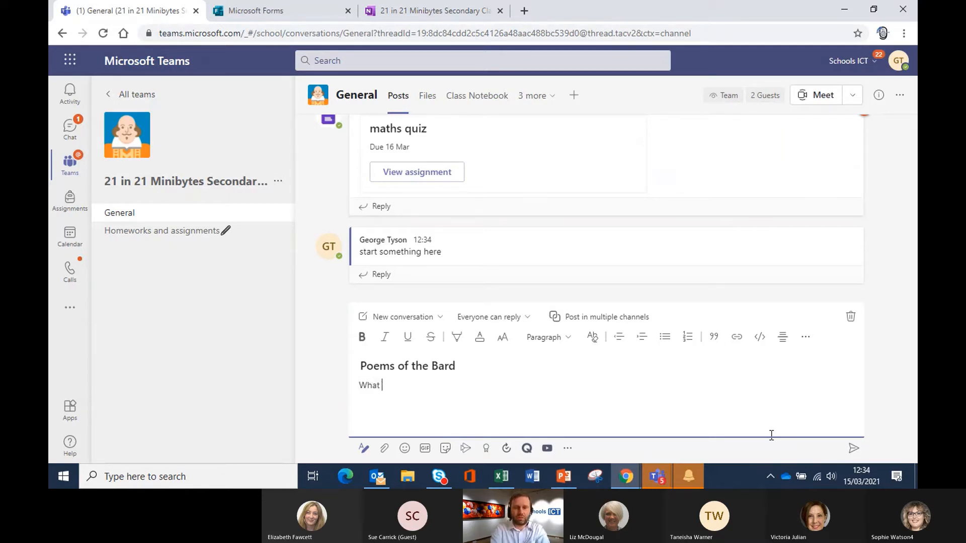
type("Hsake")
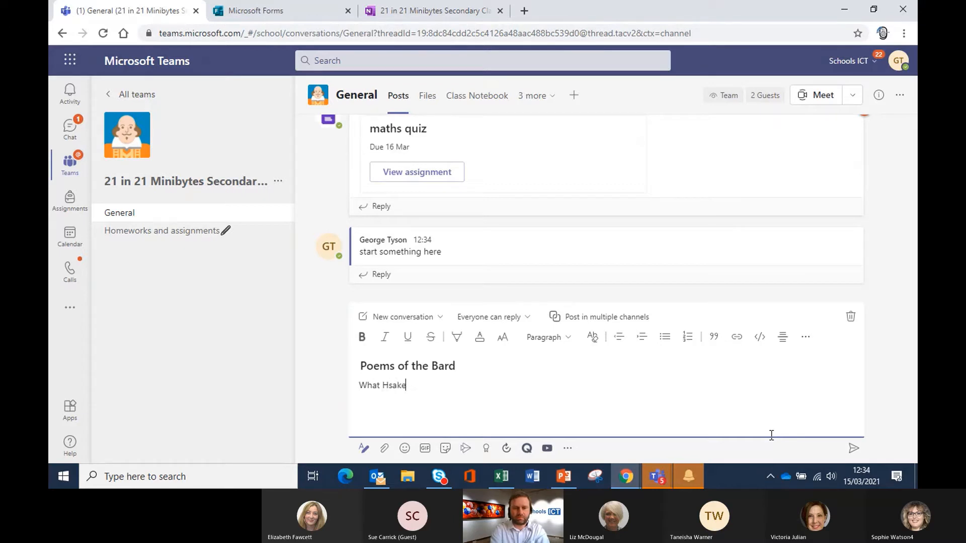
type("speare plays")
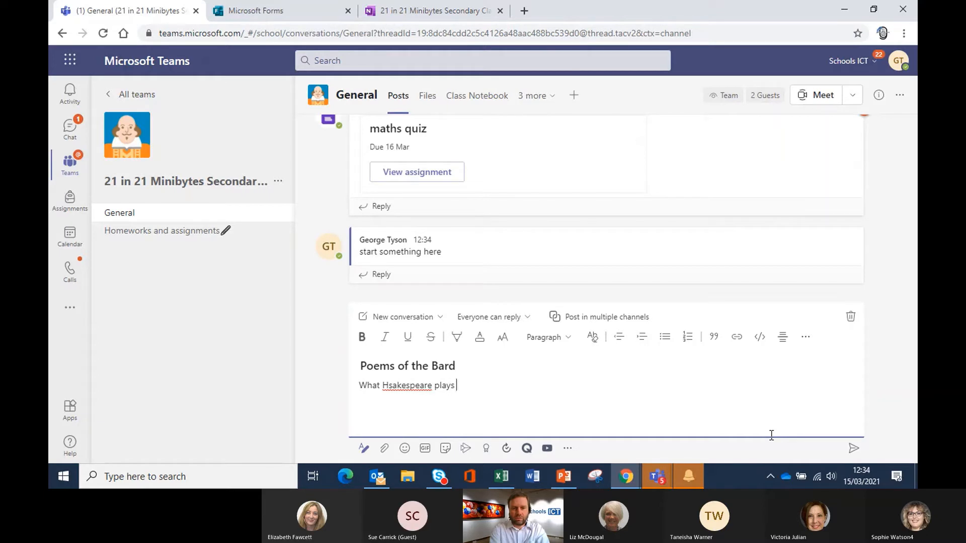
type(" or sonnets do you know?")
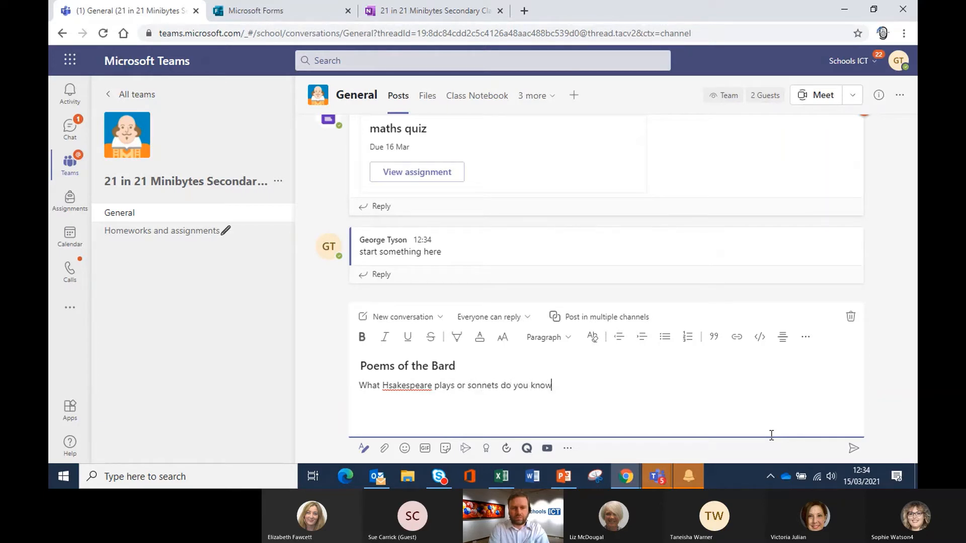
left_click(391, 386)
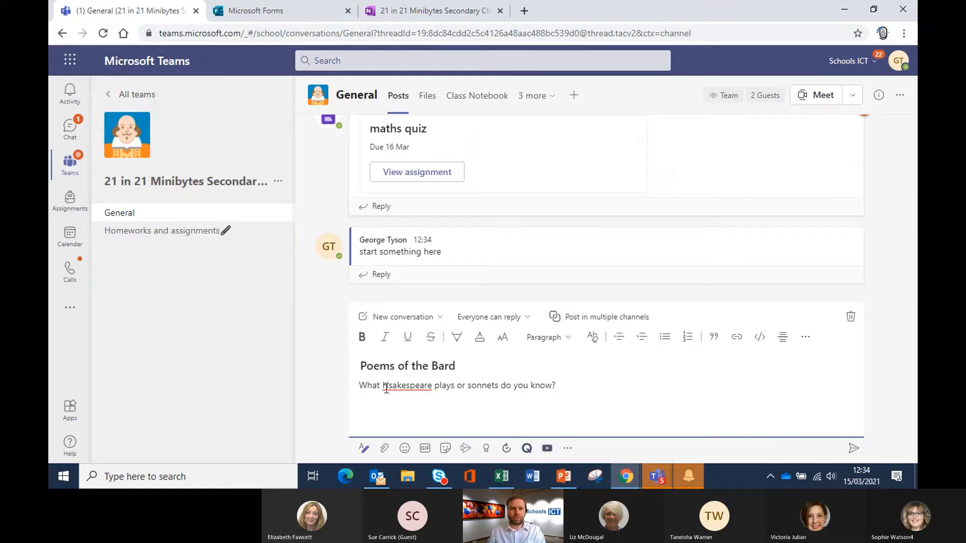
key("BackSpace")
key("BackSpace")
type("Sh")
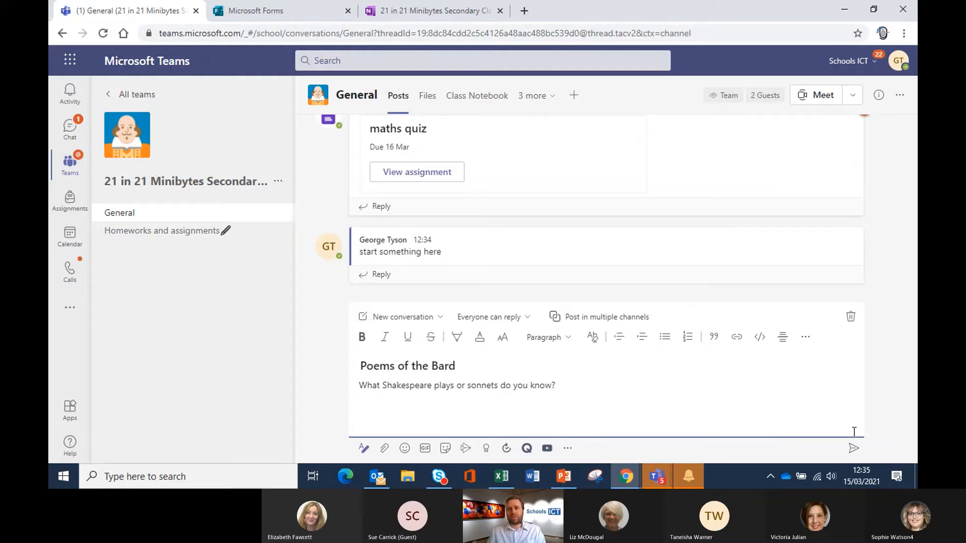
left_click(853, 449)
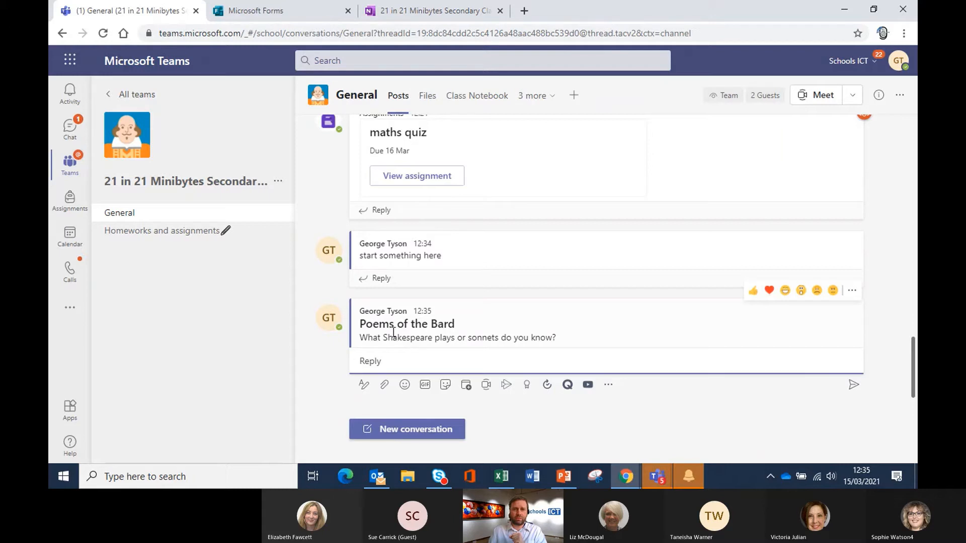
Step: View the posts in the Homeworks and assignments channel, return to General and look through its posts
left_click(142, 237)
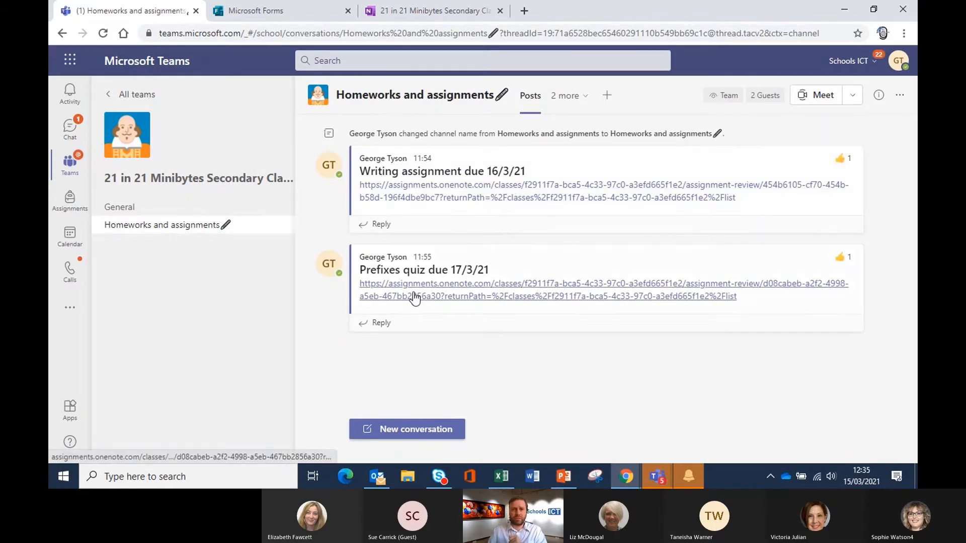
left_click(134, 208)
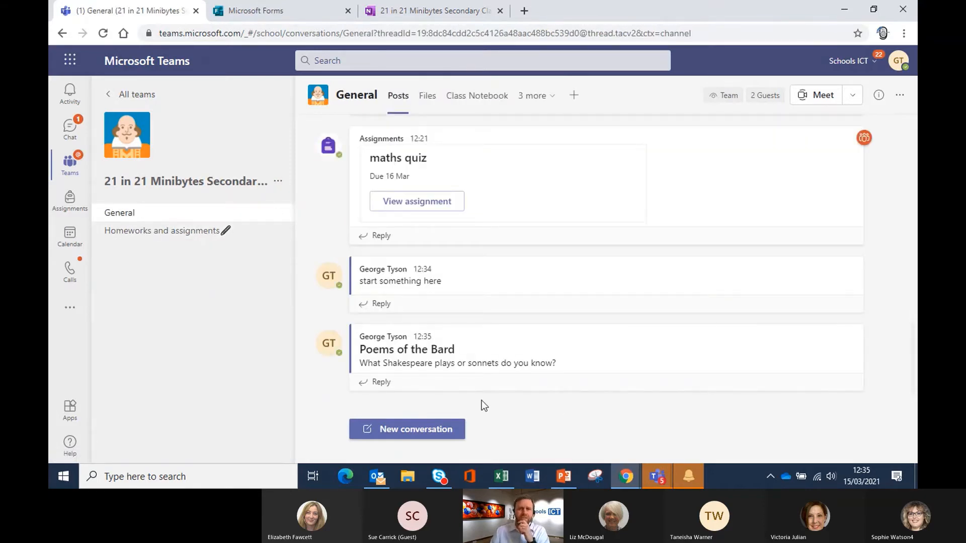
scroll(519, 353, "up", 10)
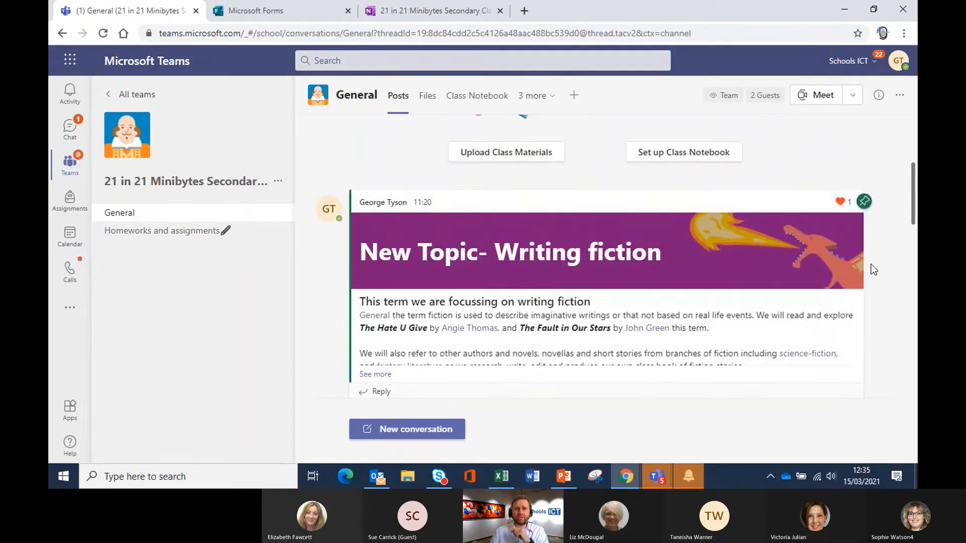
scroll(491, 280, "down", 10)
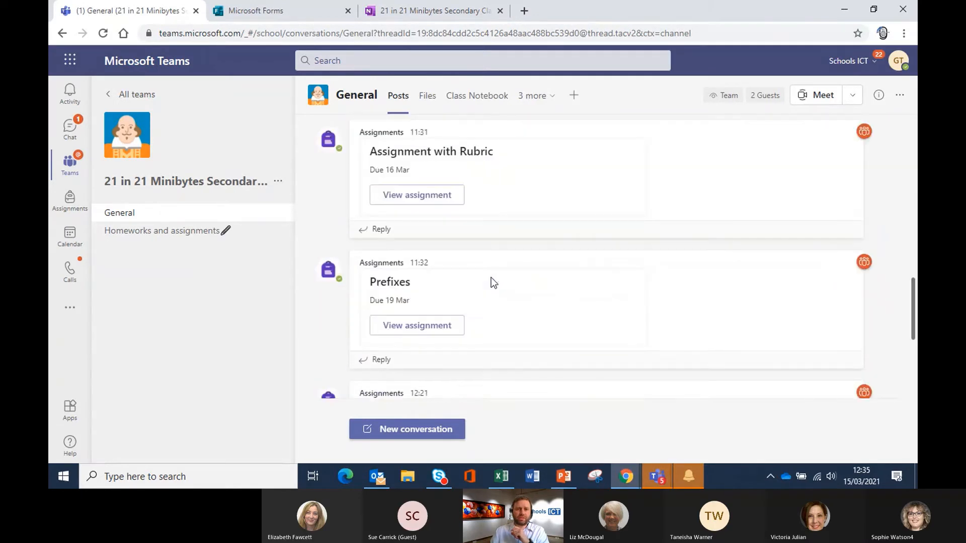
Step: Start a new formatted post in General as an Announcement with the headline "Fiction story contest"
left_click(388, 430)
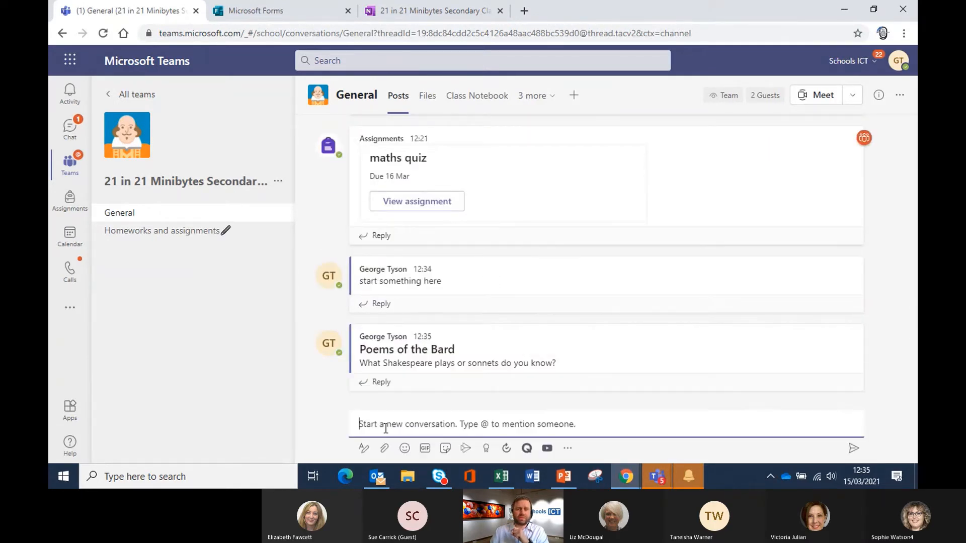
left_click(365, 449)
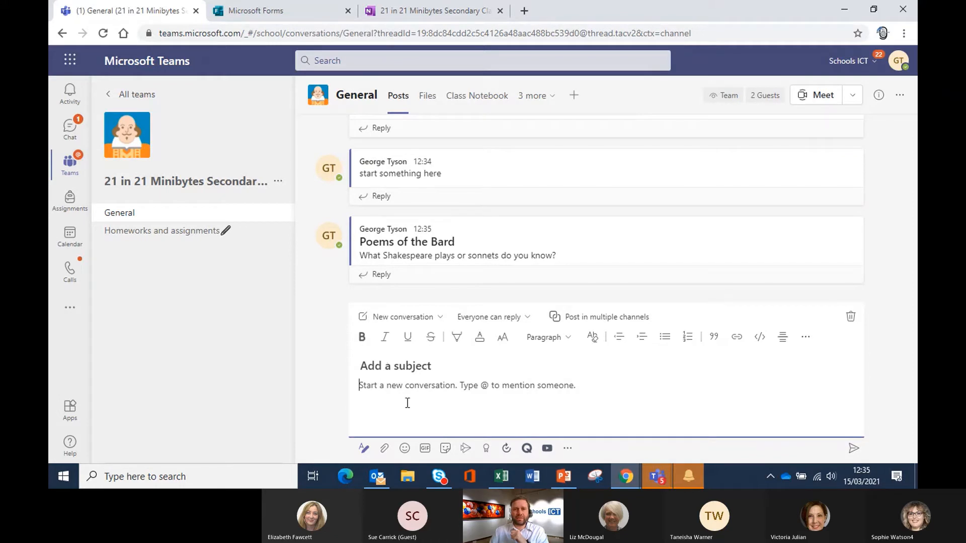
left_click(395, 321)
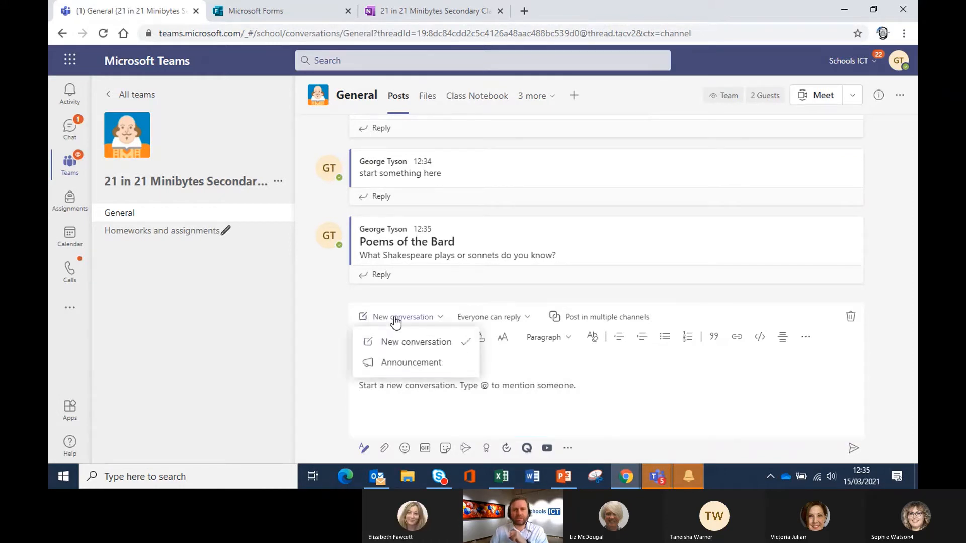
left_click(412, 364)
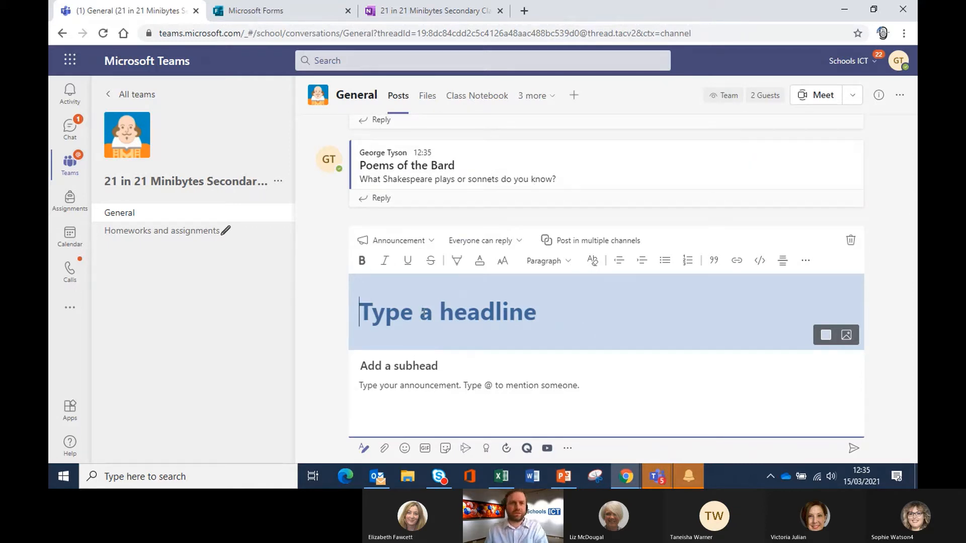
type("Fictio")
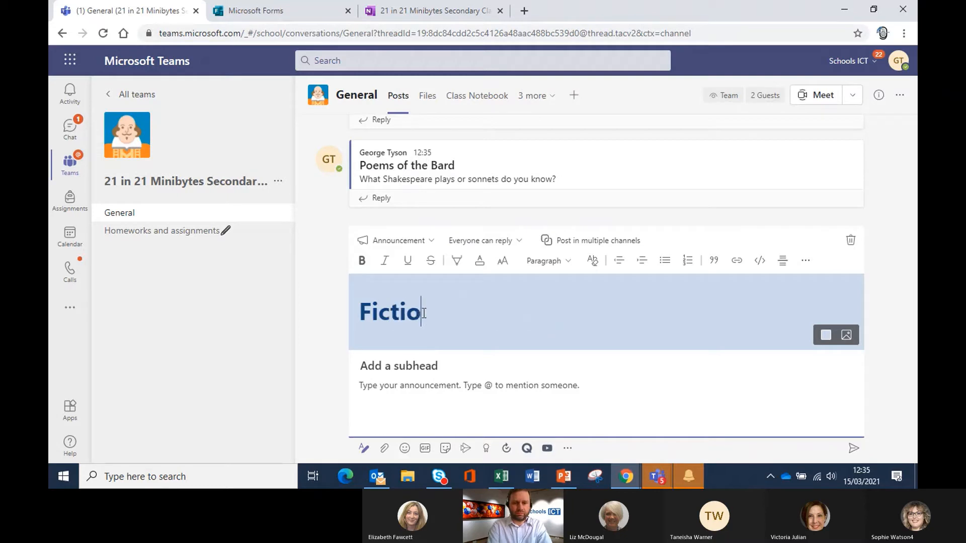
type("n story co")
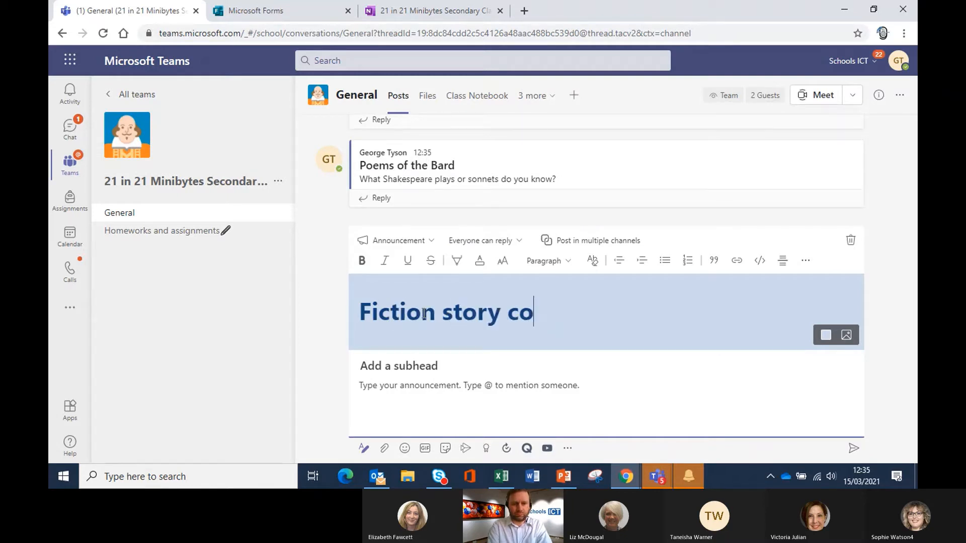
type("ntest")
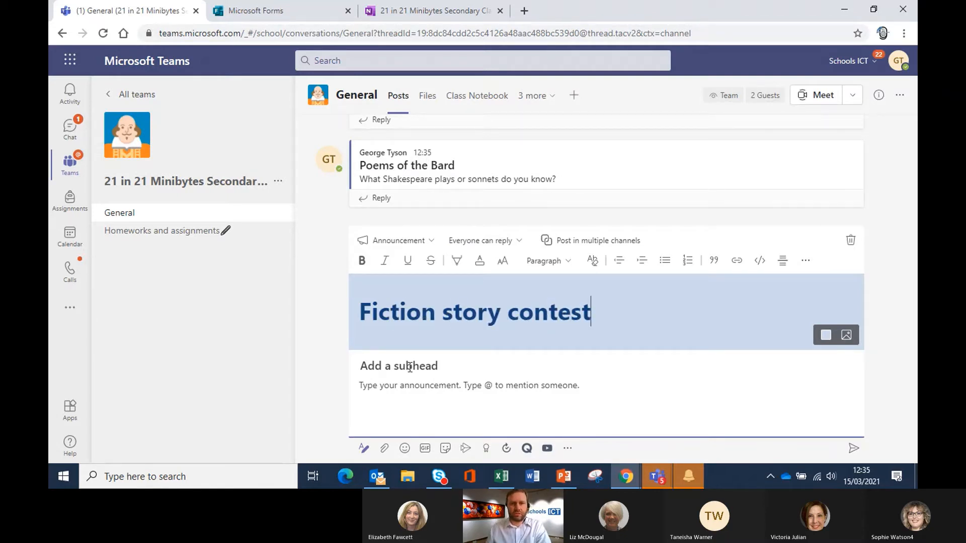
Step: Give the announcement the subhead "Can you tell a story in only 6 words" and the body text "Baby shoes, for sale, never worn"
type("Can you tell a")
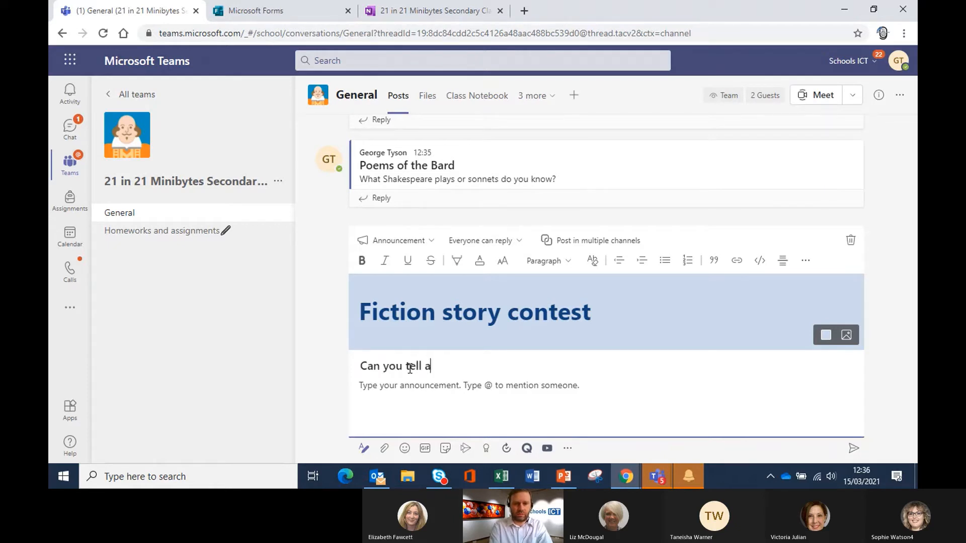
type(" story in only 6 words")
left_click(423, 385)
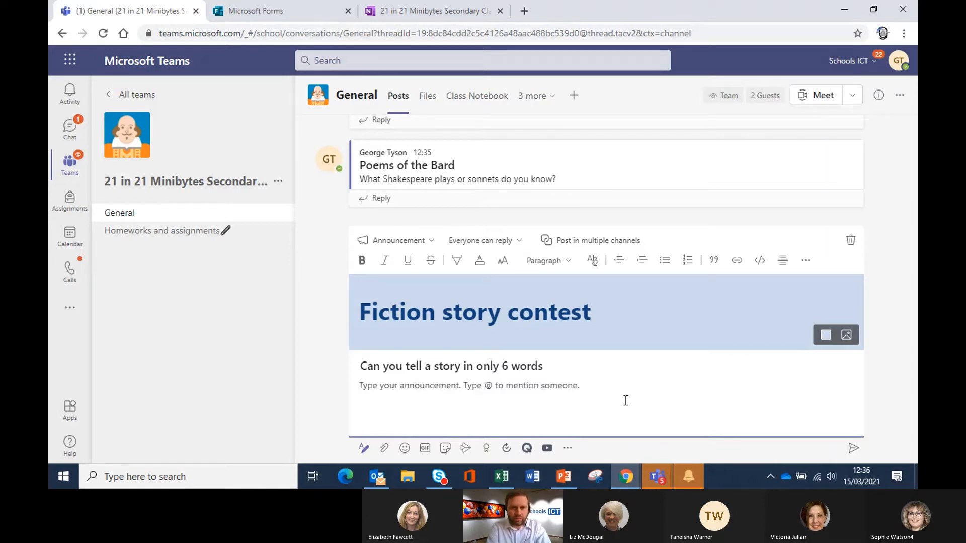
type("C")
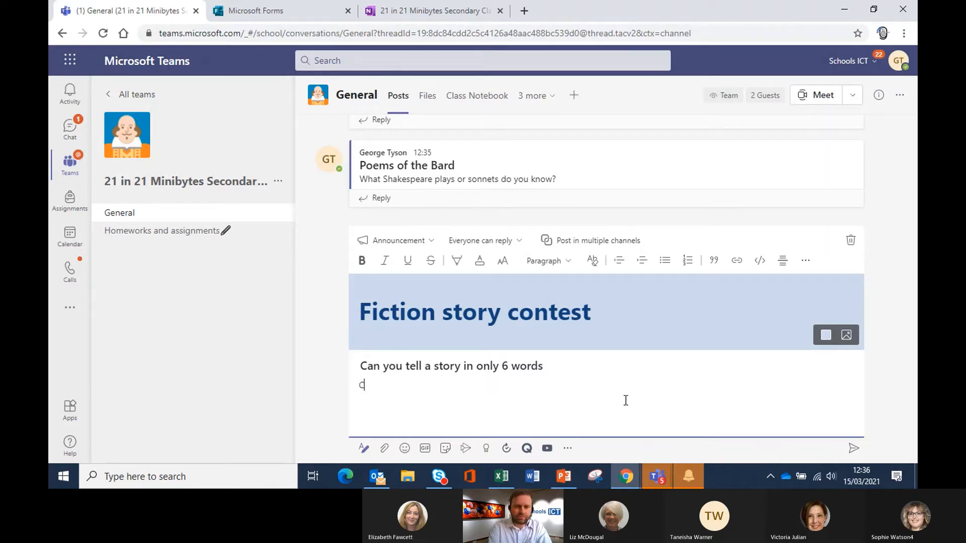
type("an you")
key("ctrl+shift+Left")
key("ctrl+shift+Left")
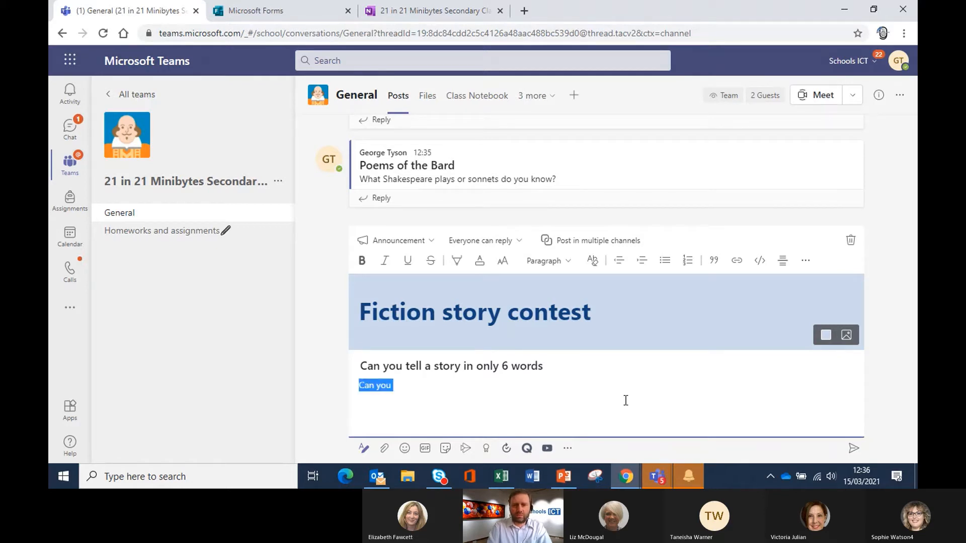
type("Baby shoes, for sale, never")
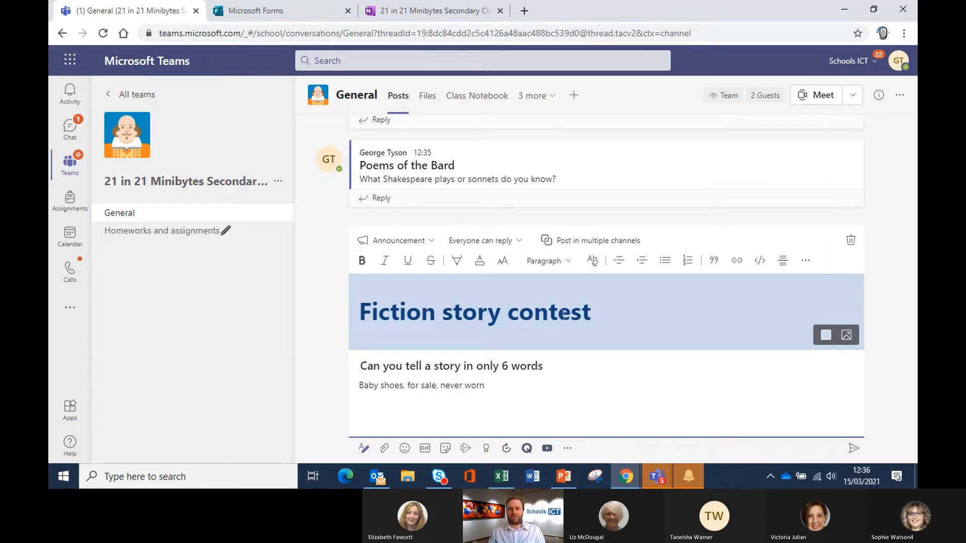
Step: Change the announcement headline's background colour to light peach
left_click(825, 336)
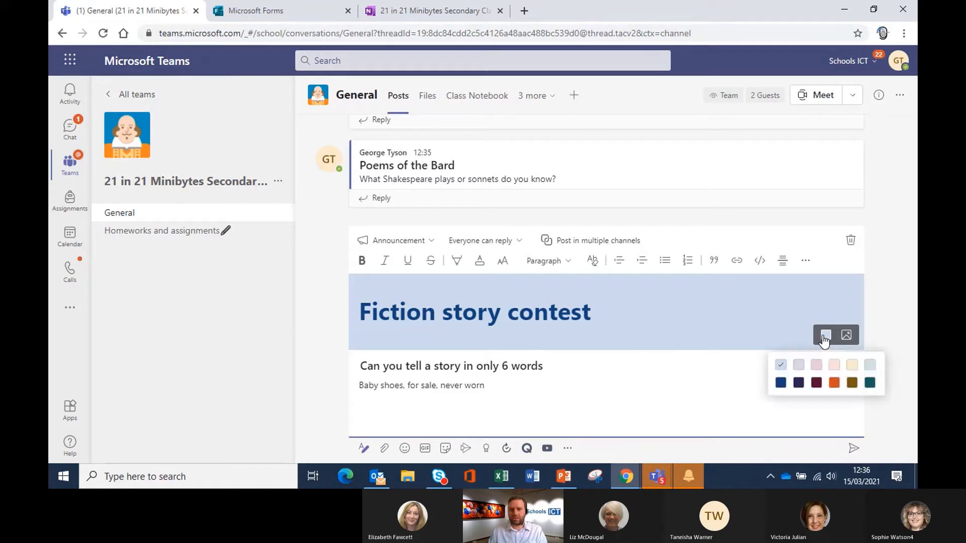
left_click(834, 365)
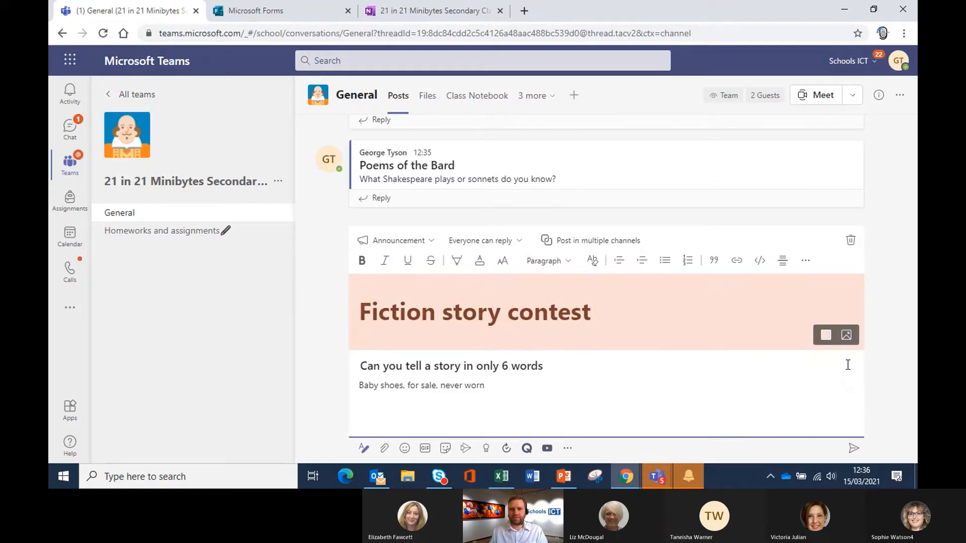
Step: Look through the General and the Clubs, Activities, and Sports illustrations available for the headline background
left_click(847, 337)
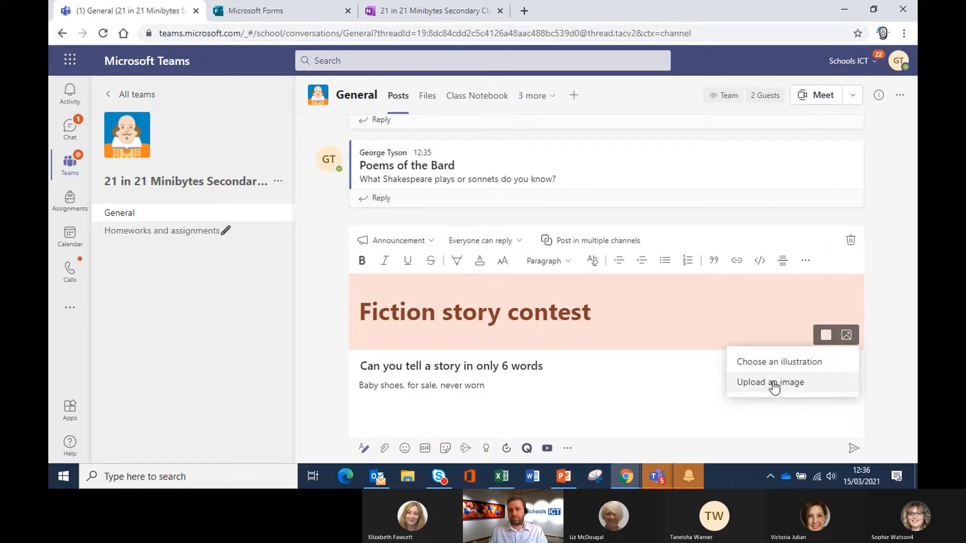
left_click(774, 364)
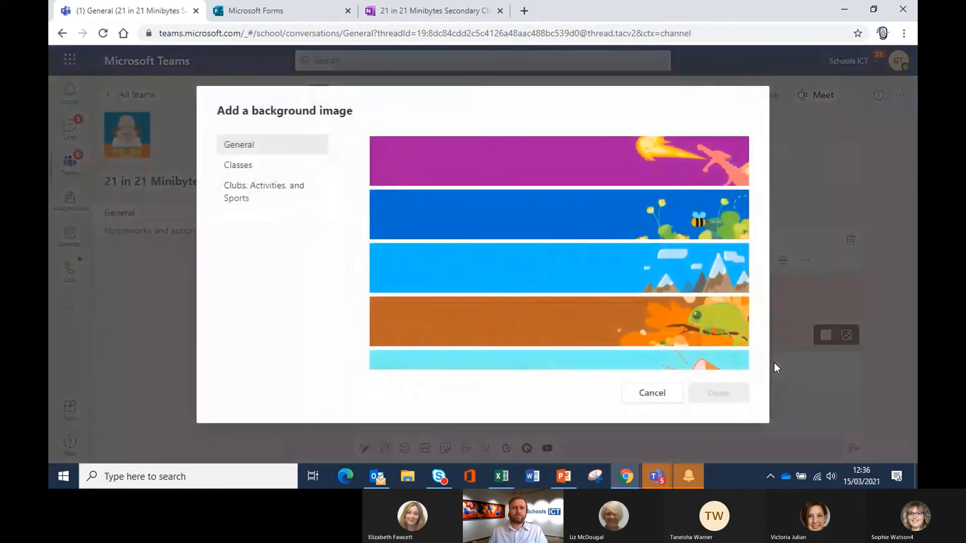
scroll(572, 205, "down", 2)
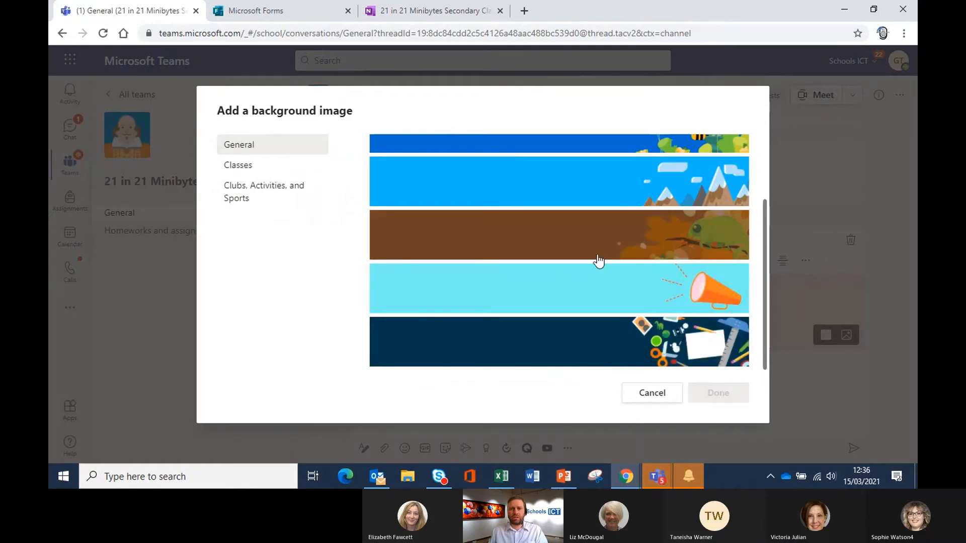
scroll(598, 264, "up", 2)
left_click(239, 170)
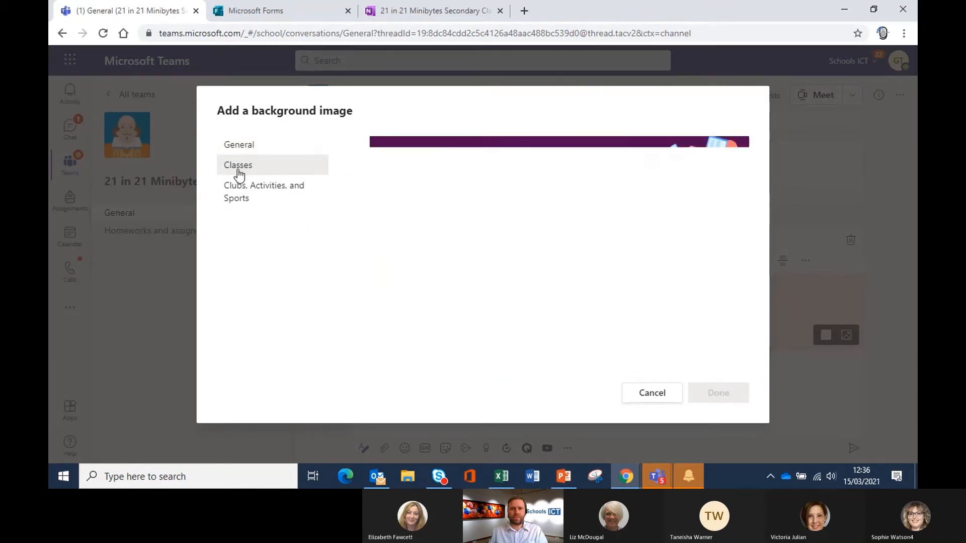
left_click(248, 202)
scroll(622, 212, "down", 8)
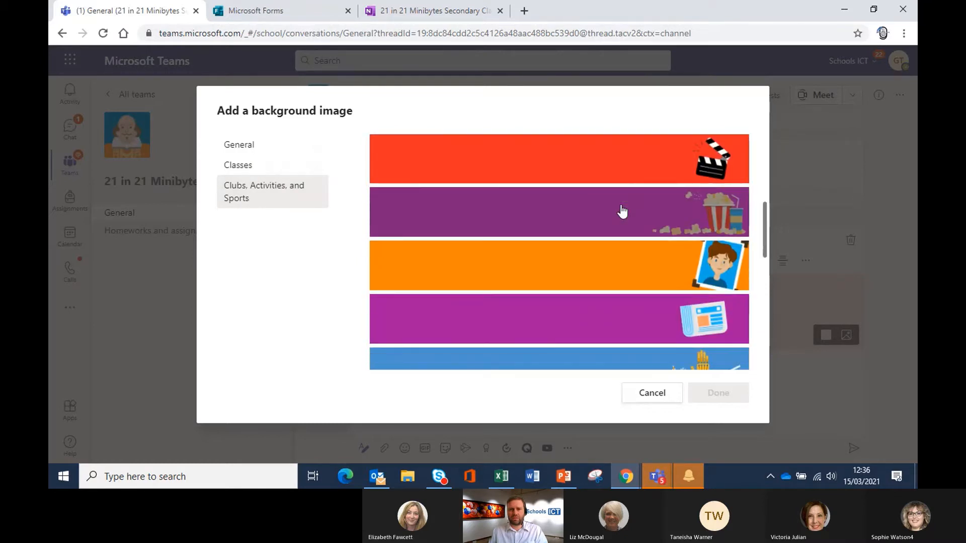
scroll(622, 212, "up", 5)
Step: Set the coral illustration with books from the Classes category as the headline's background image
left_click(272, 166)
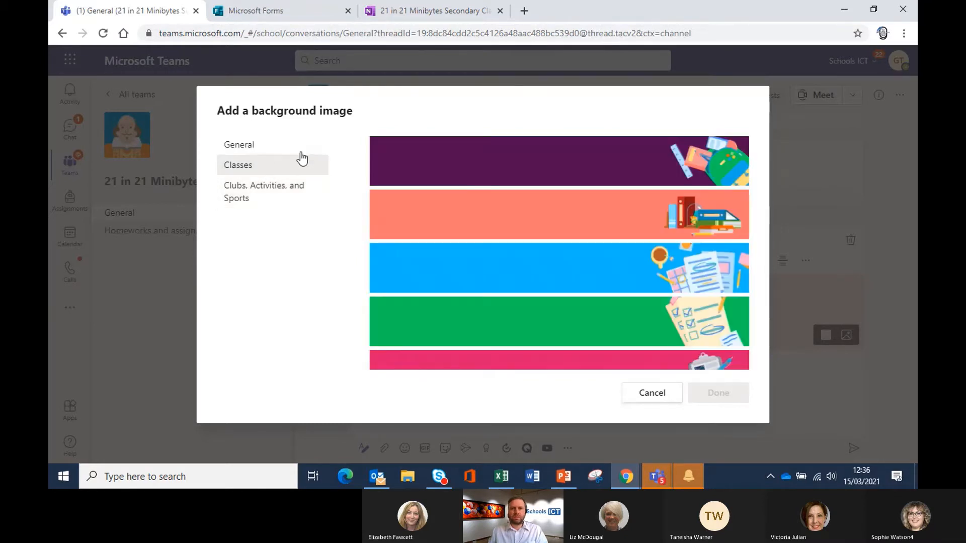
scroll(591, 224, "down", 3)
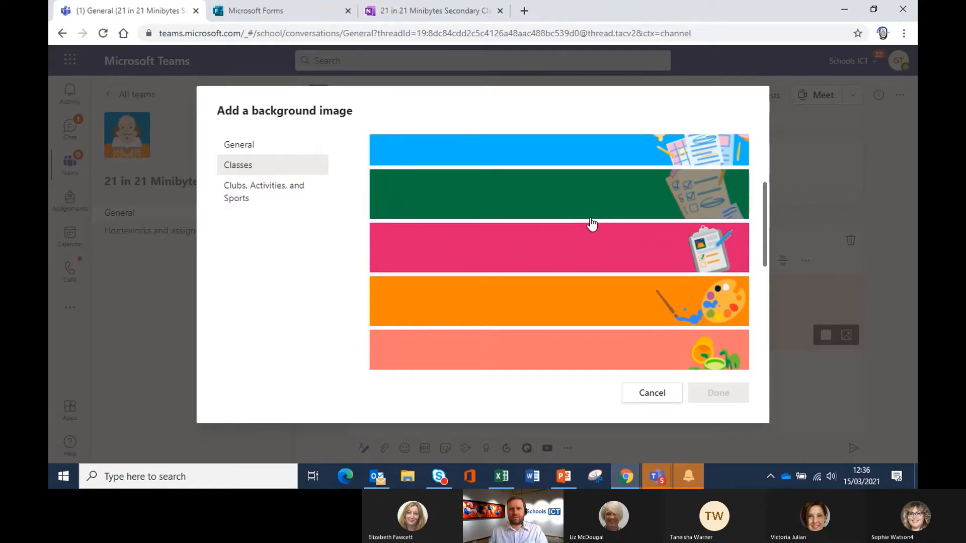
scroll(592, 247, "down", 3)
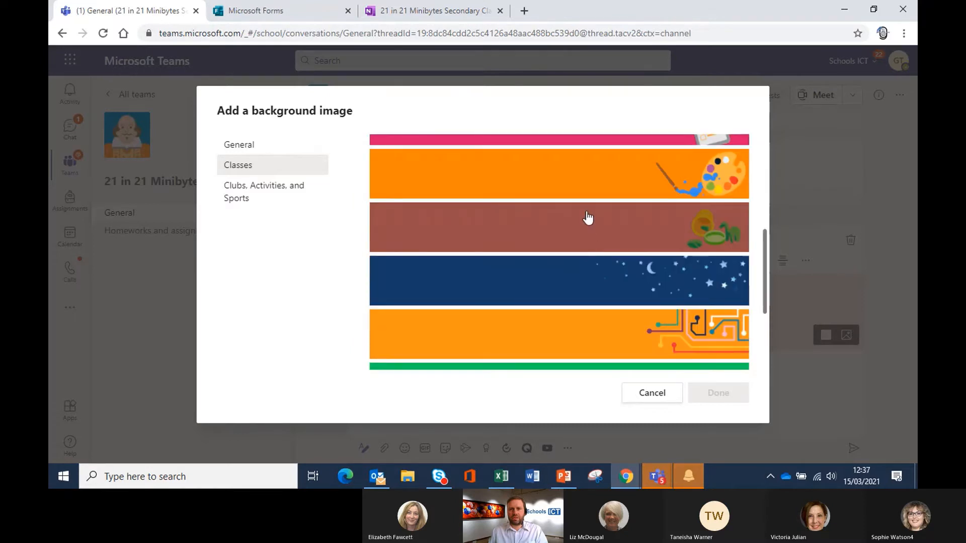
scroll(586, 217, "down", 3)
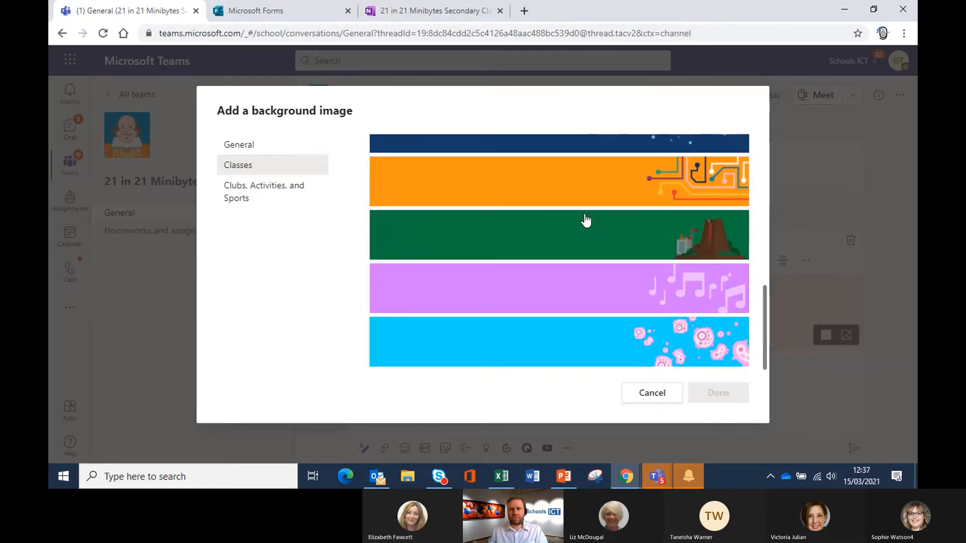
scroll(542, 219, "up", 10)
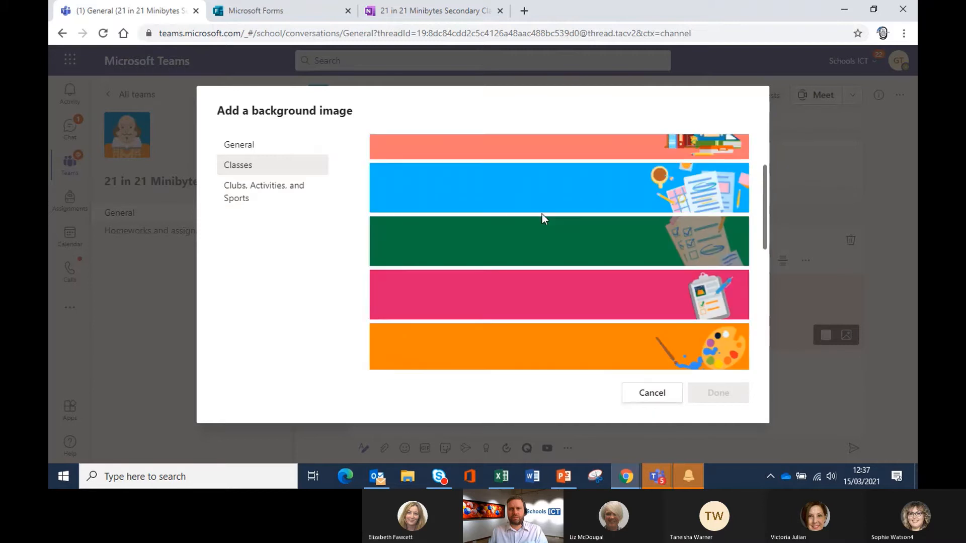
left_click(566, 238)
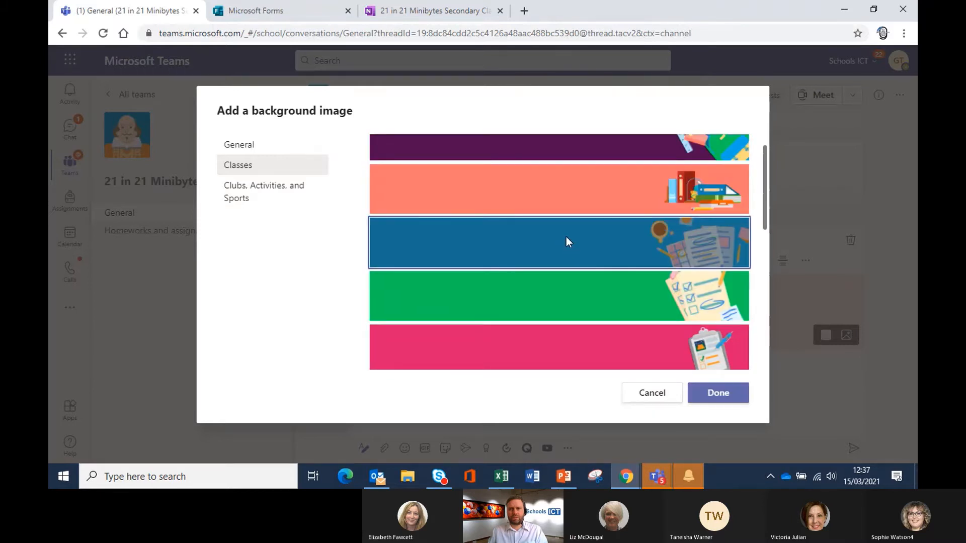
left_click(632, 198)
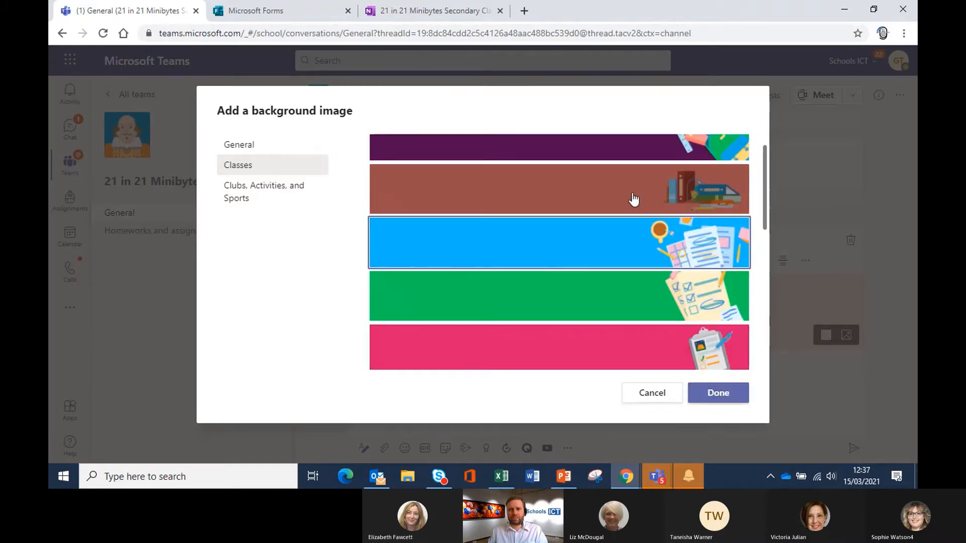
left_click(731, 398)
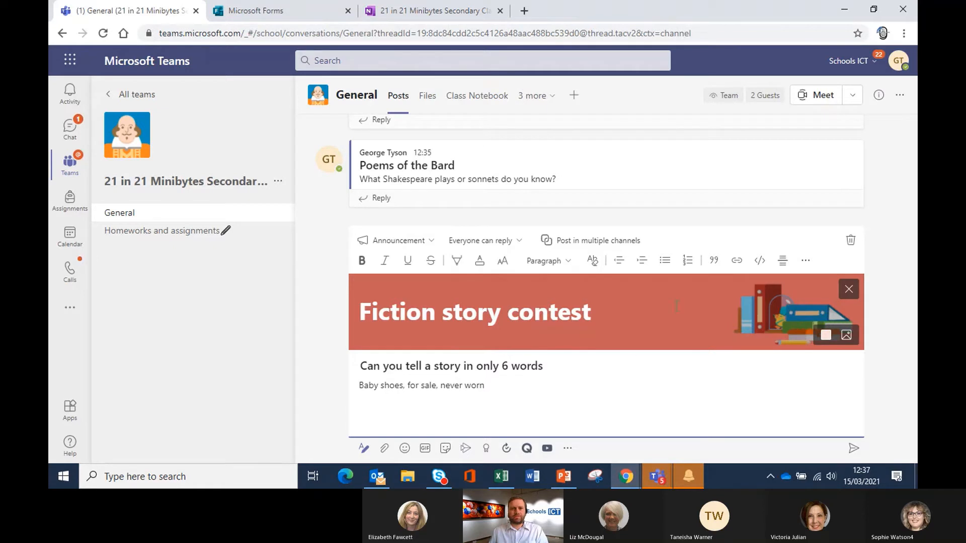
Step: End the subhead with a question mark and put the six-word story in quotation marks
left_click(551, 367)
type("?")
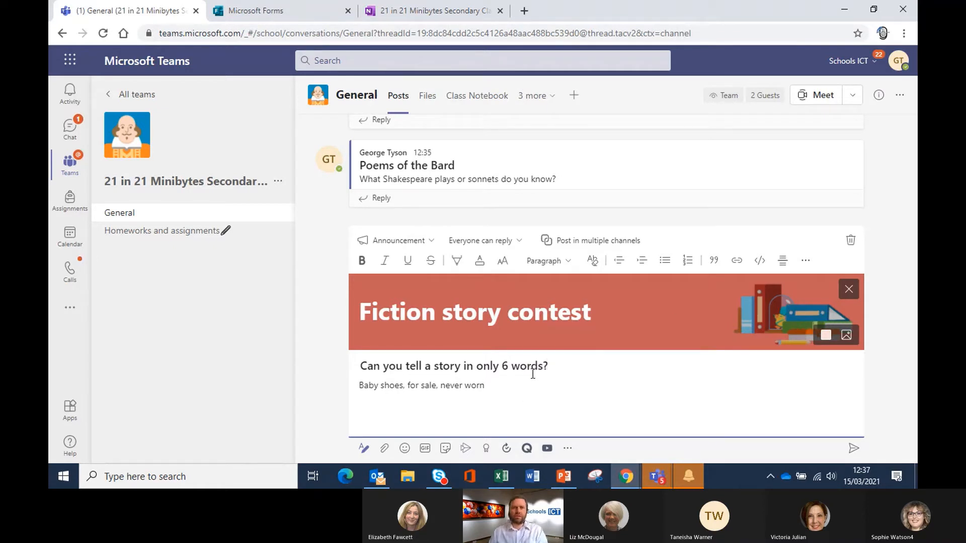
type("\"")
Step: Add the line "Post yours below" under the quoted story and send the announcement
left_click(502, 391)
type("Post your below")
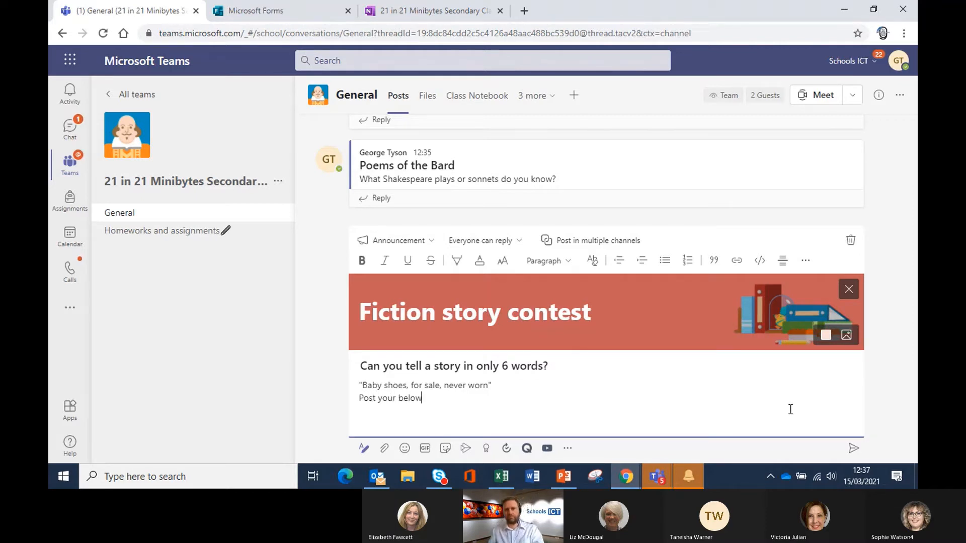
left_click(398, 399)
type("s")
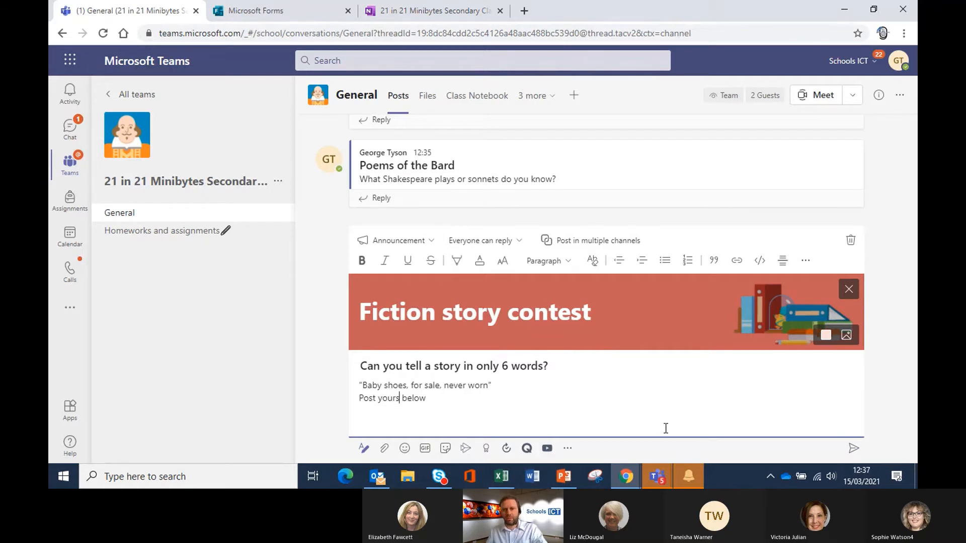
left_click(851, 449)
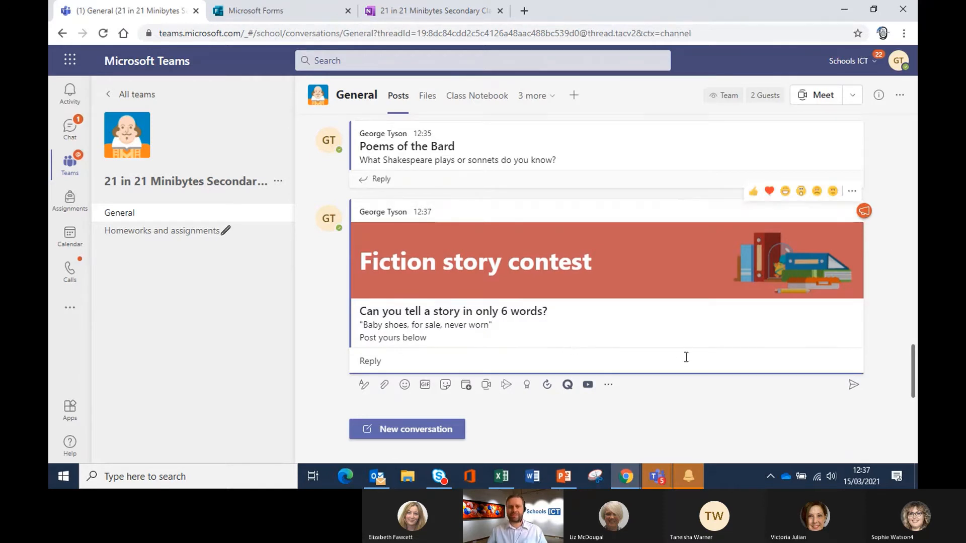
type("@ge")
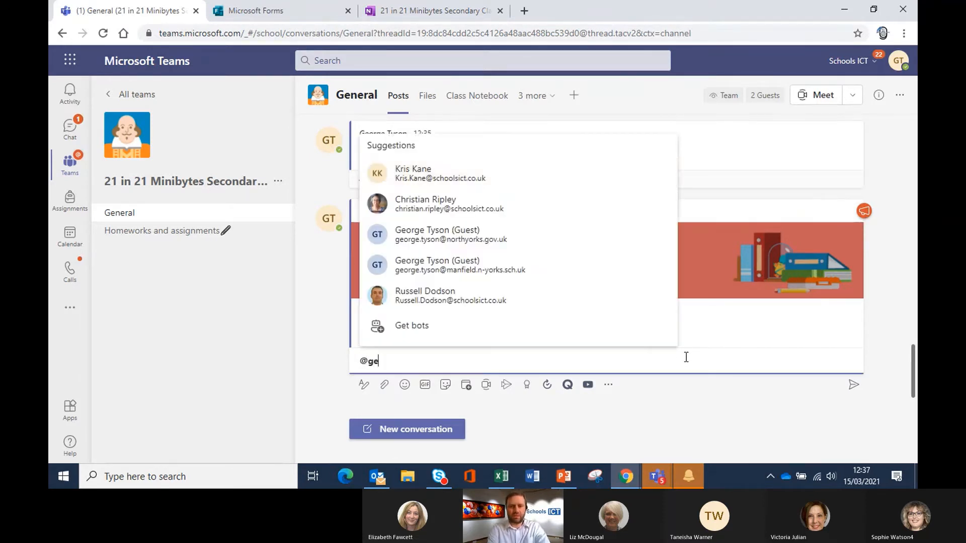
type("ner")
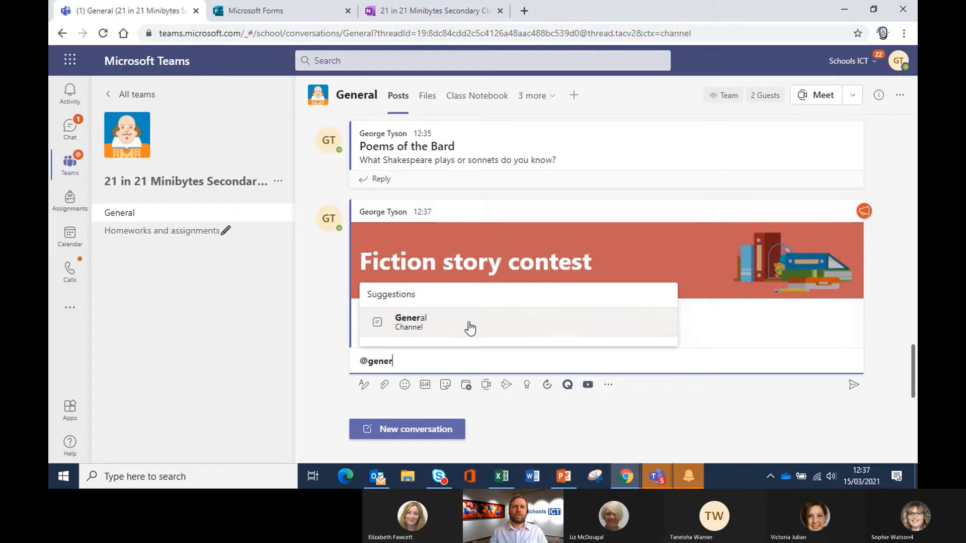
left_click(470, 328)
key("Return")
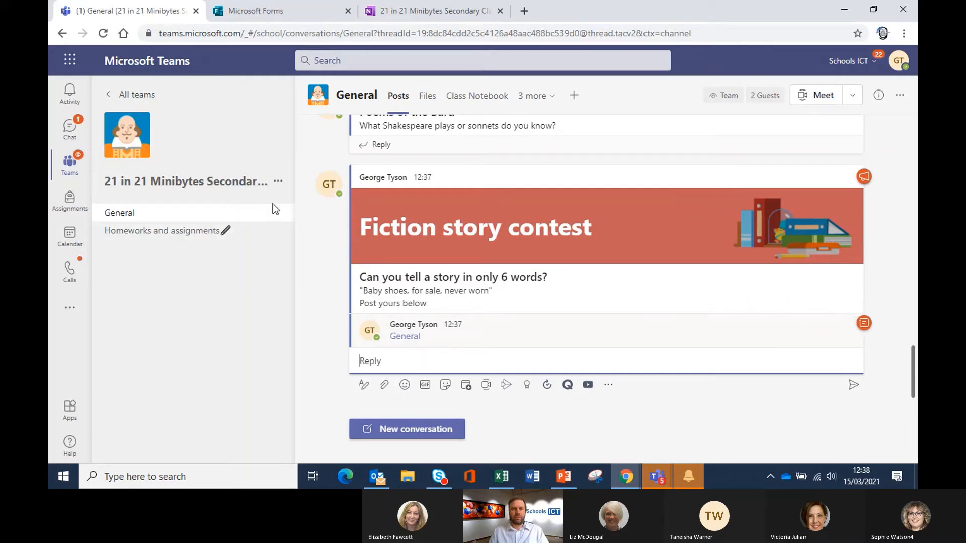
Step: Add a channel named "Free writing" with Standard privacy to the 21 in 21 Minibytes Secondary Classroom team
left_click(279, 182)
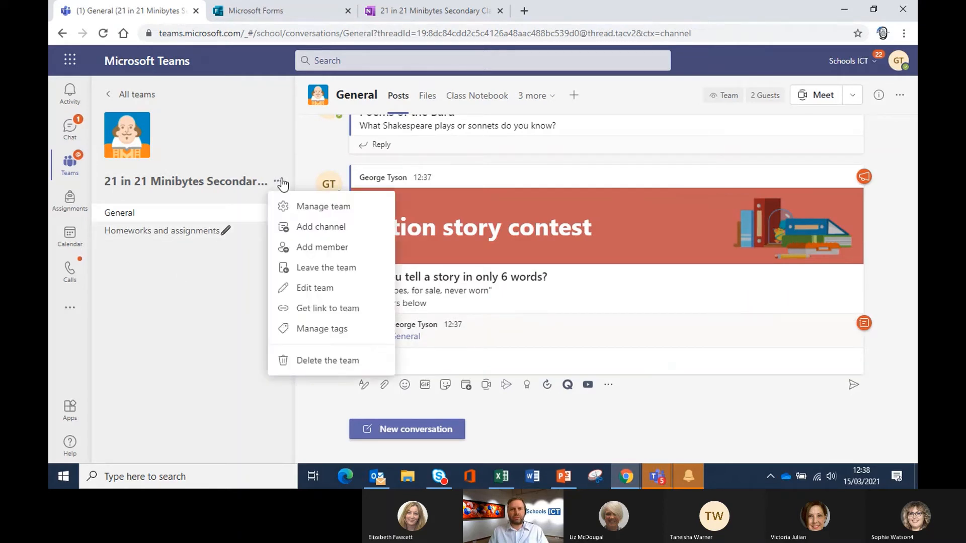
left_click(316, 229)
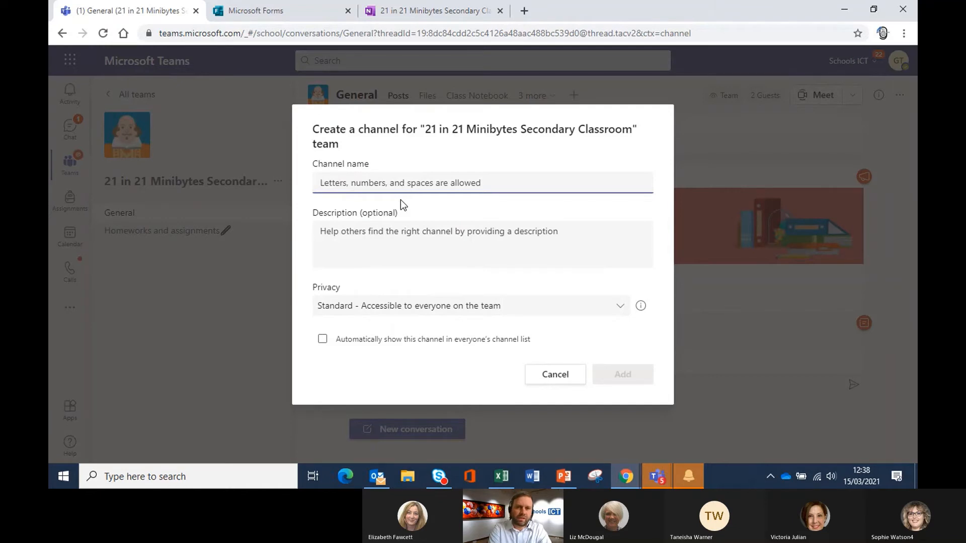
type("Fre")
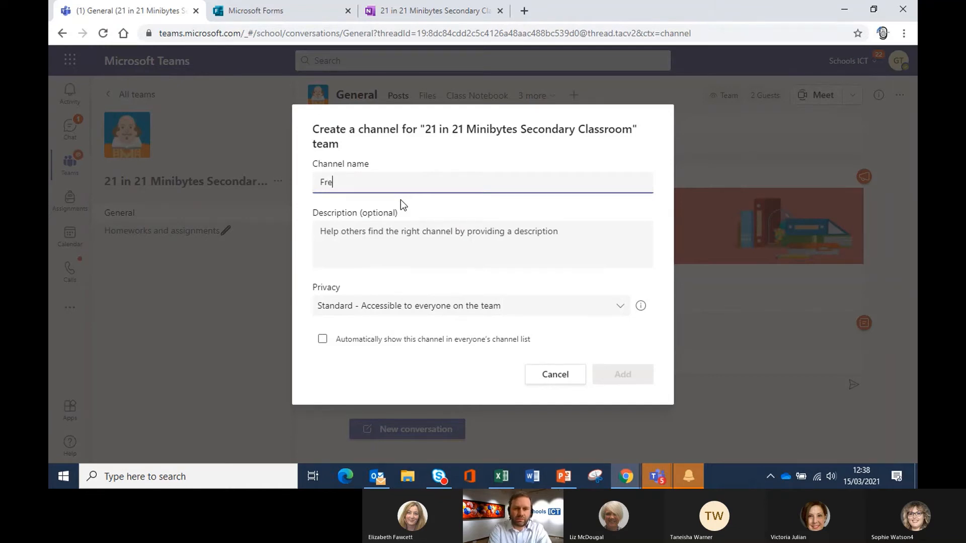
type("e wrt")
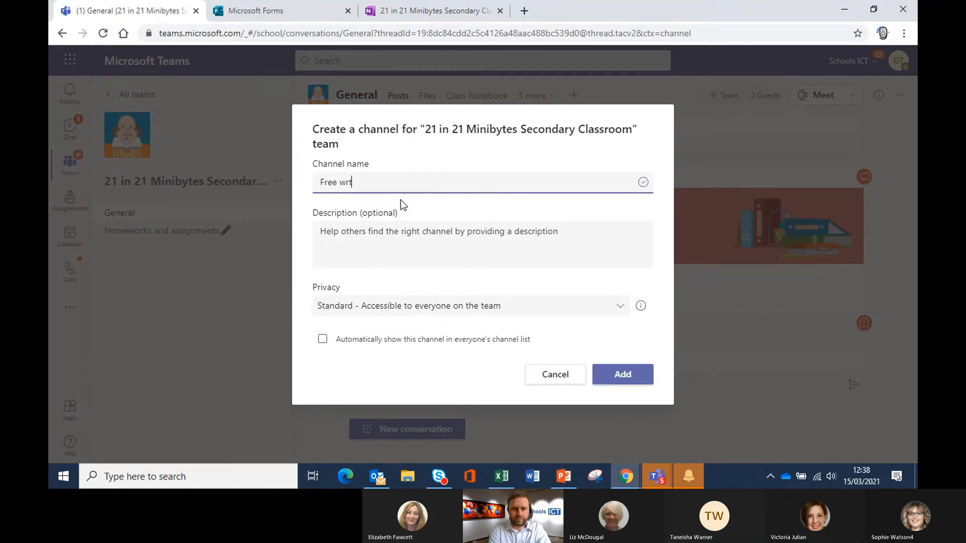
type("iti")
key("BackSpace")
type("n")
key("BackSpace")
type("ing")
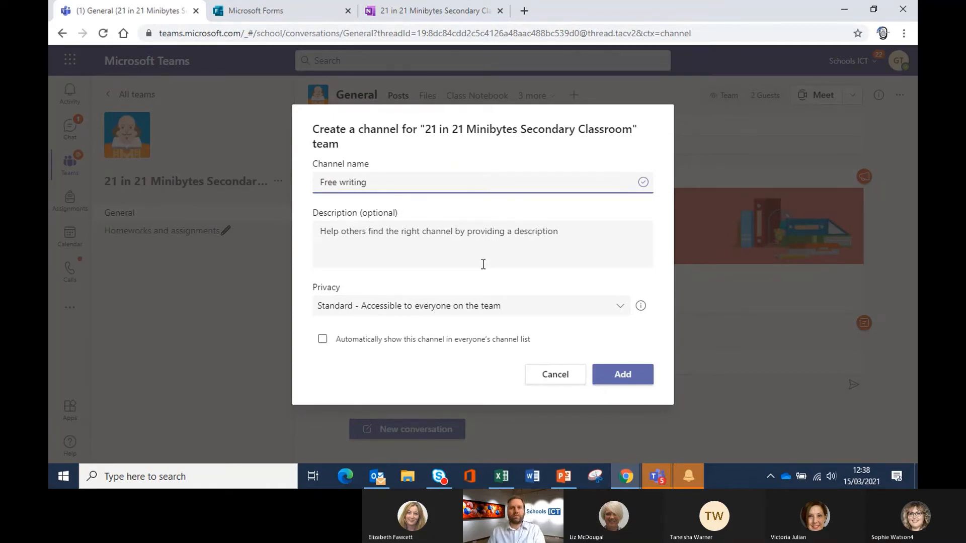
left_click(615, 379)
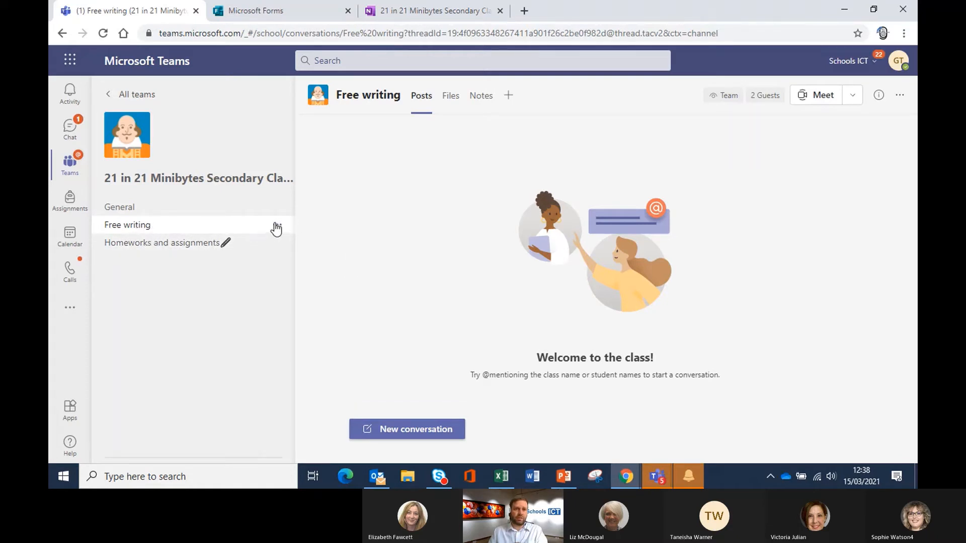
Step: Add a face with rolling eyes emoji to the end of the Free writing channel's name and save the change
left_click(278, 225)
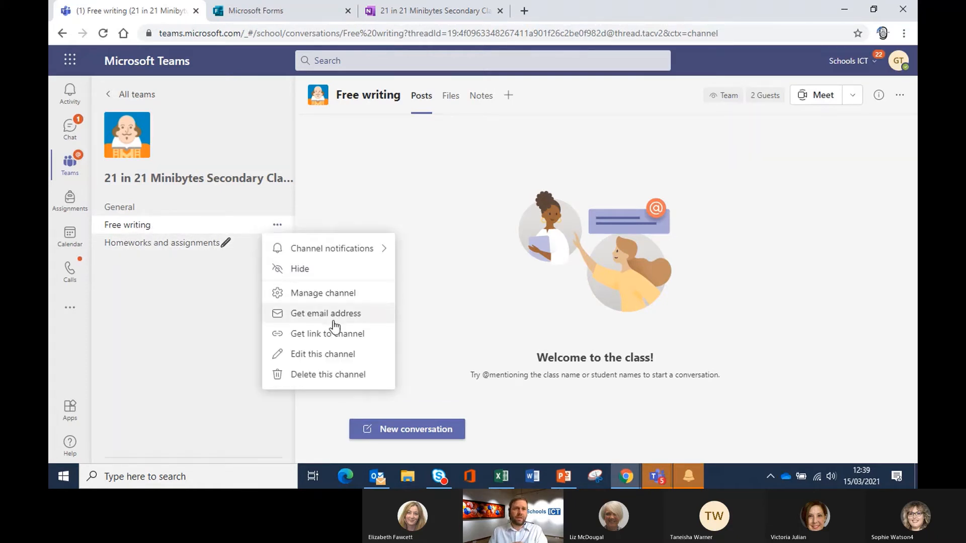
left_click(346, 355)
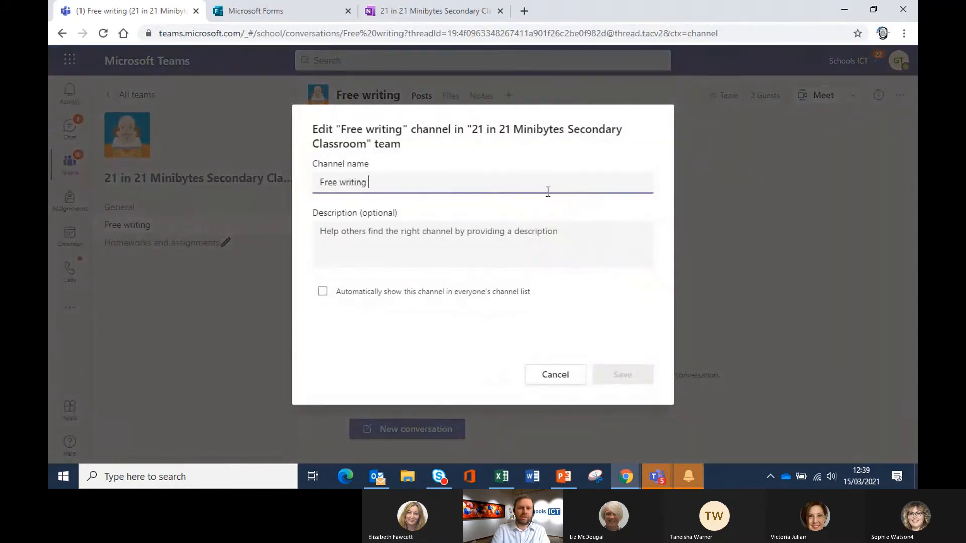
key("super+period")
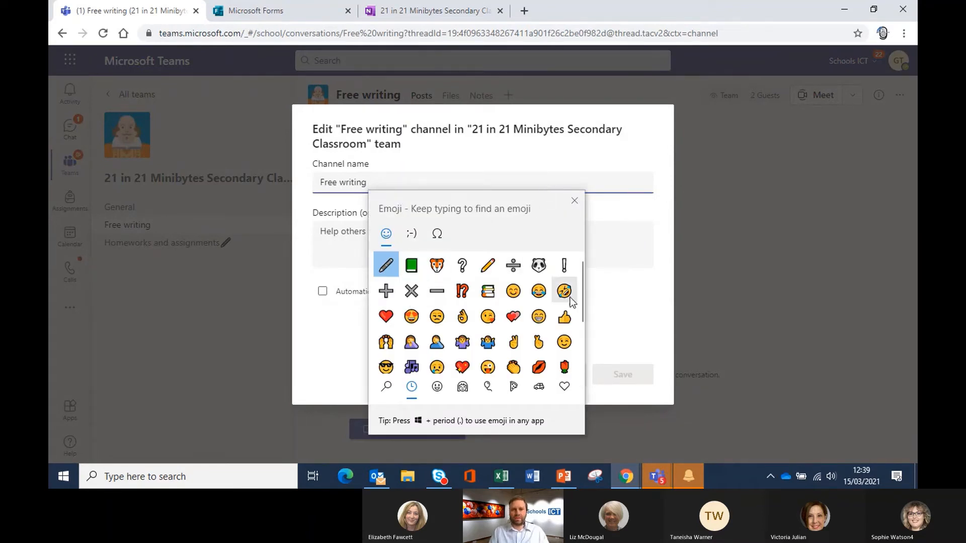
scroll(547, 312, "down", 3)
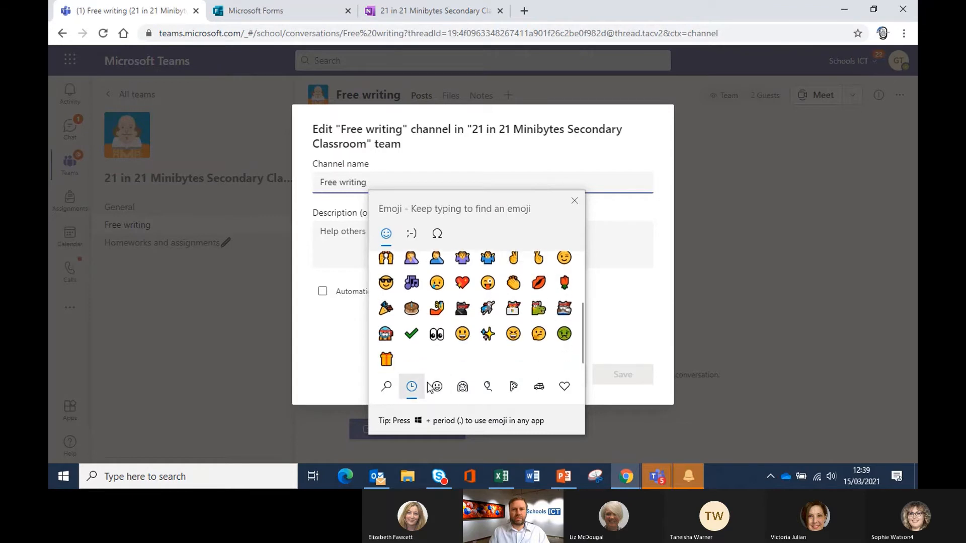
left_click(487, 386)
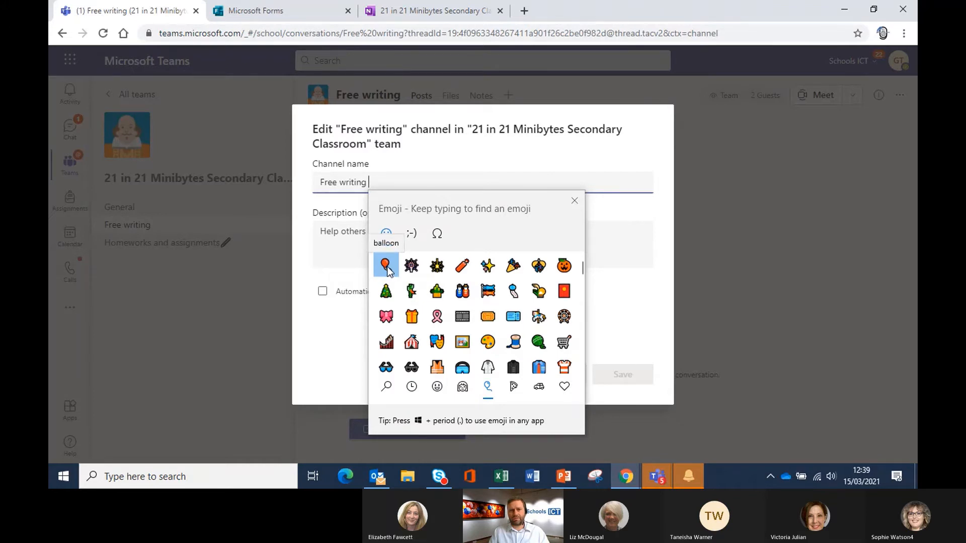
scroll(453, 303, "down", 5)
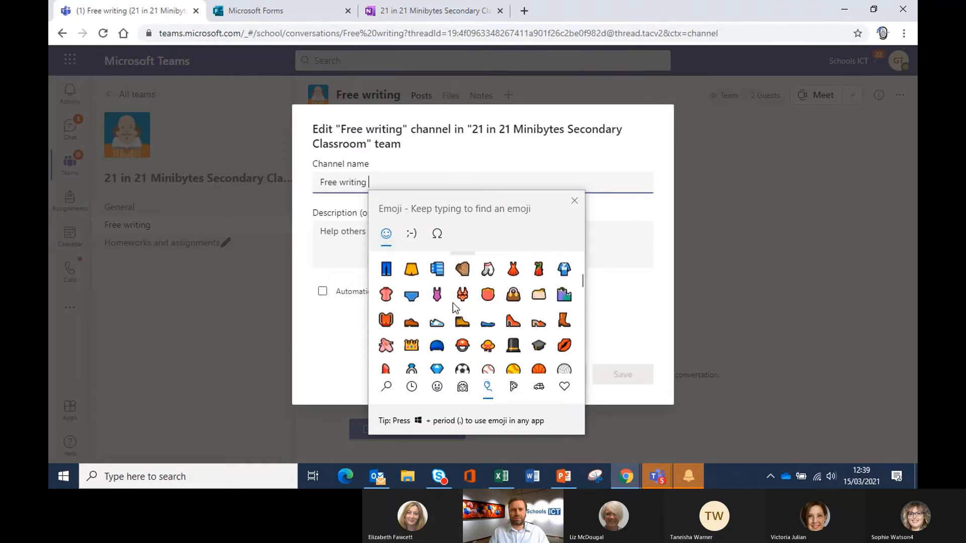
scroll(454, 304, "down", 5)
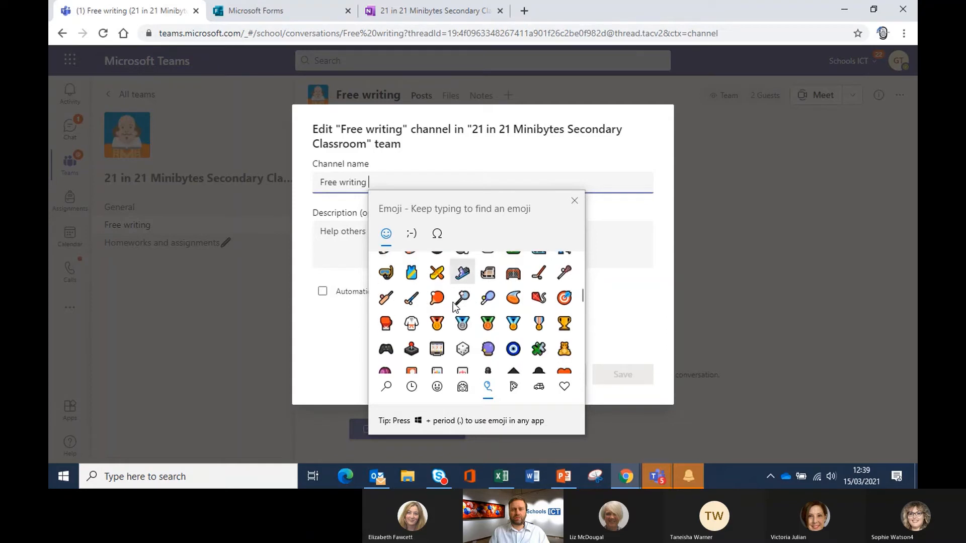
scroll(454, 305, "down", 5)
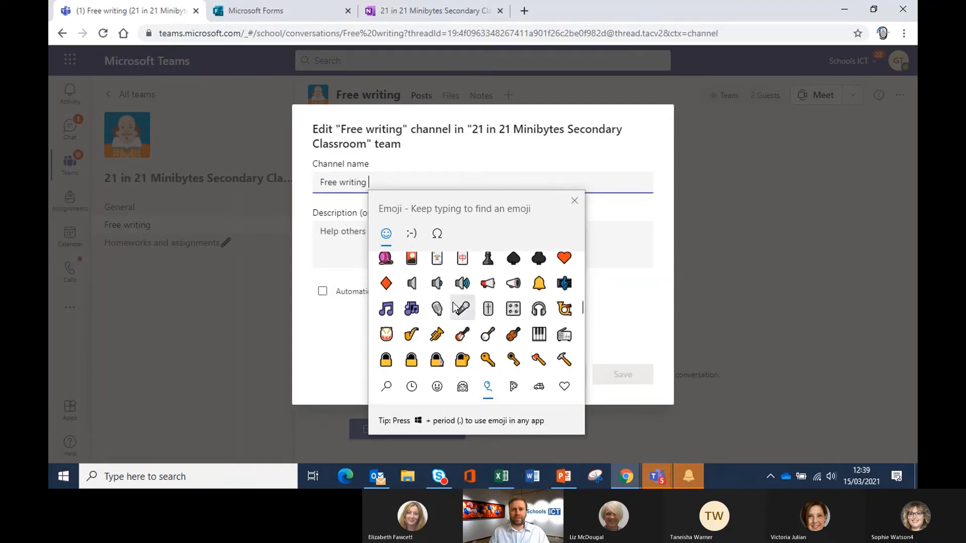
left_click(513, 386)
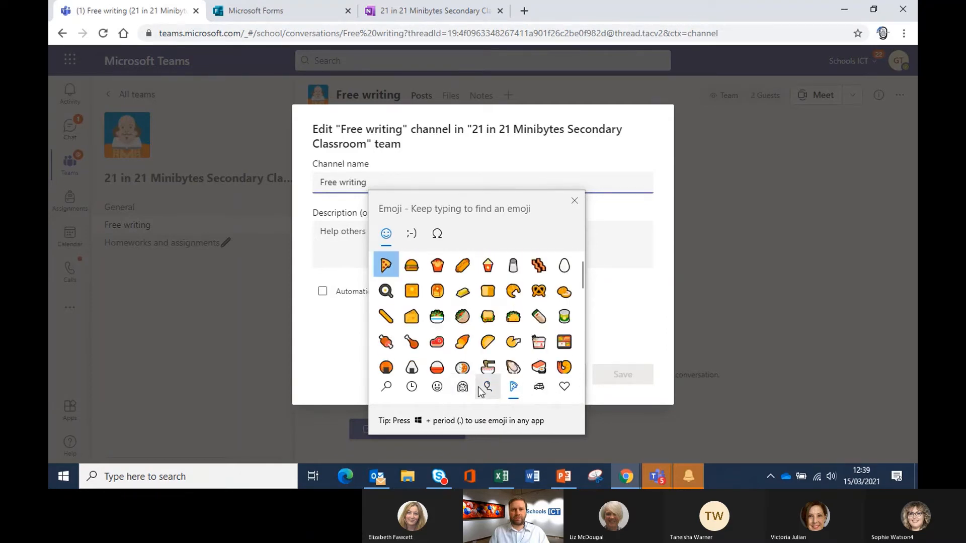
scroll(486, 325, "down", 3)
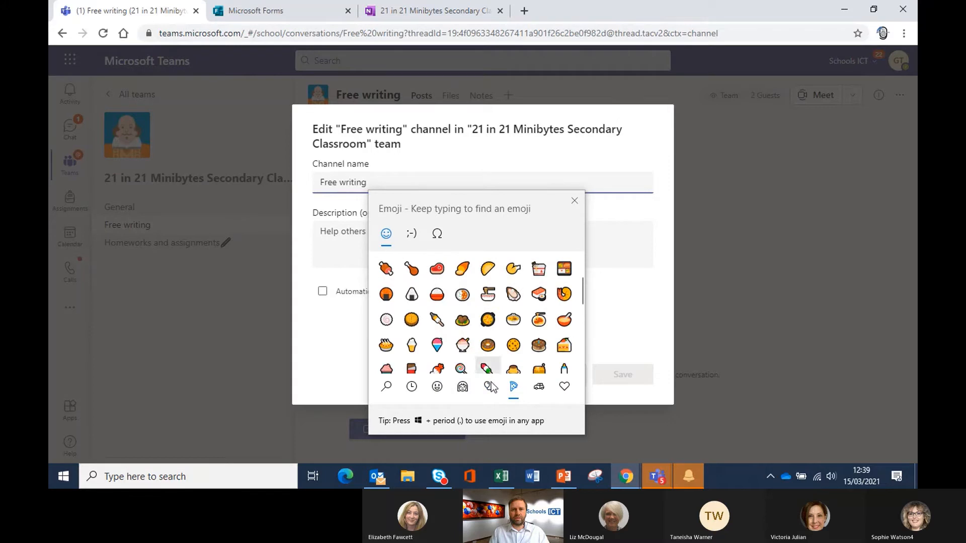
left_click(463, 388)
left_click(437, 386)
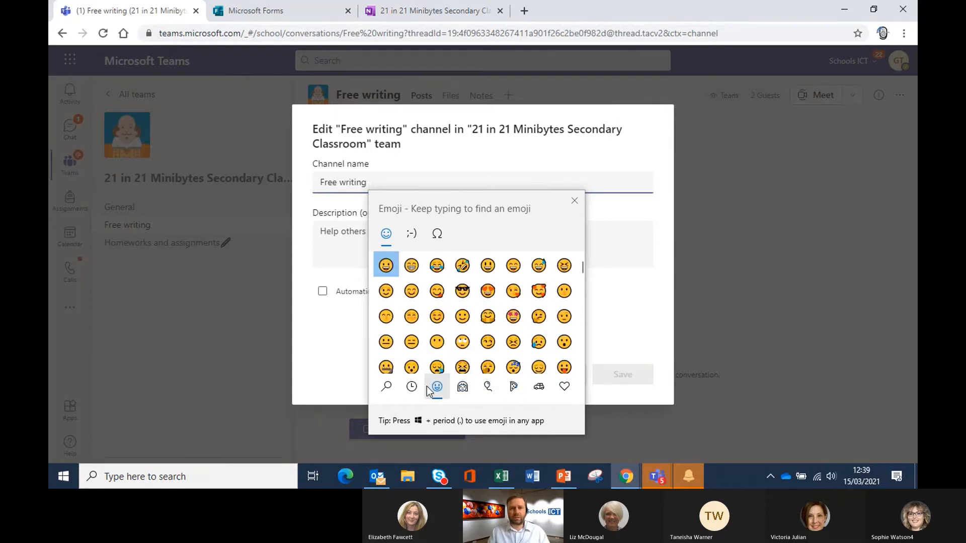
left_click(463, 343)
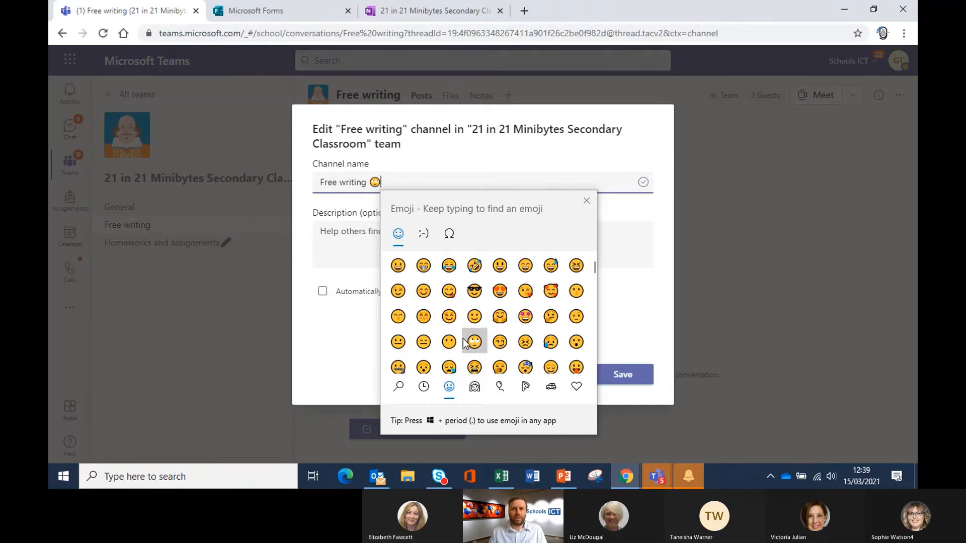
left_click(625, 283)
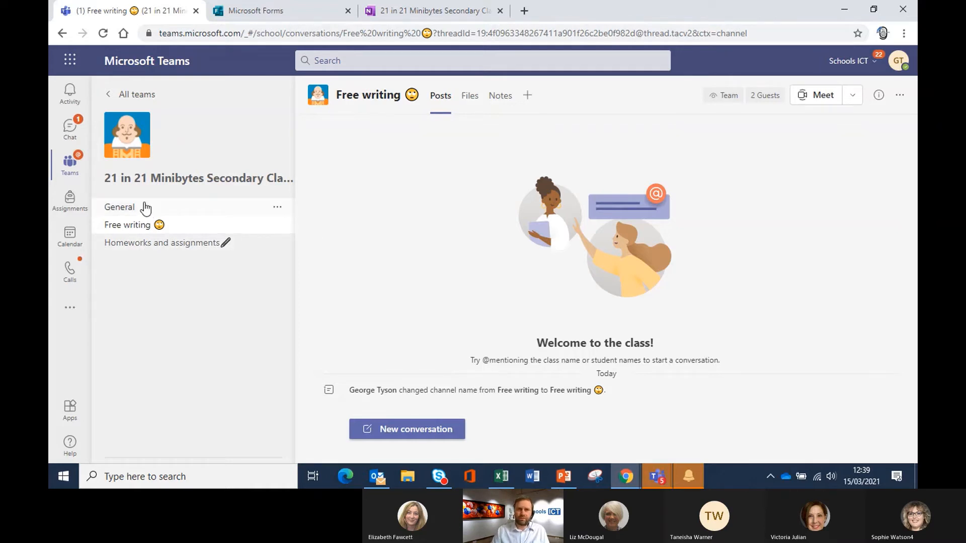
Step: Open the assignments list of the General channel
left_click(169, 217)
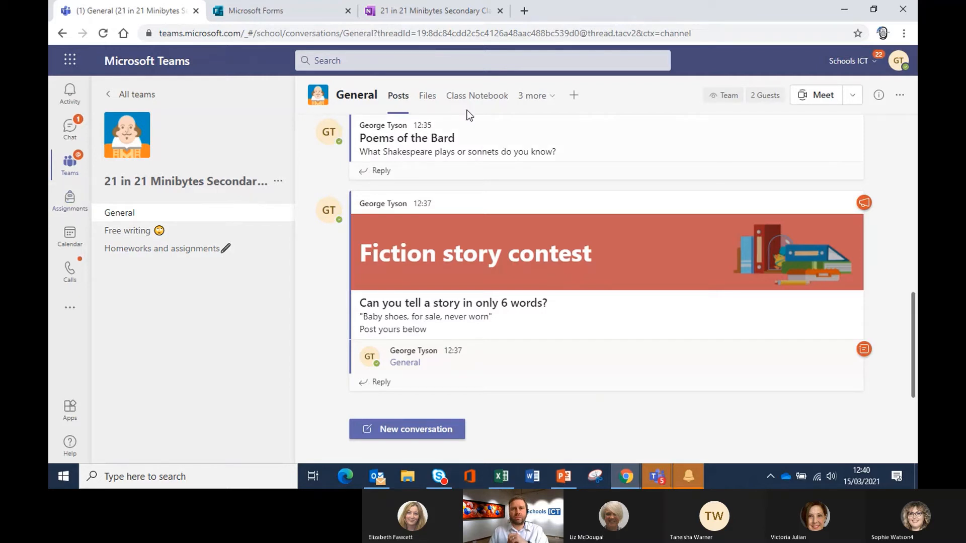
left_click(535, 102)
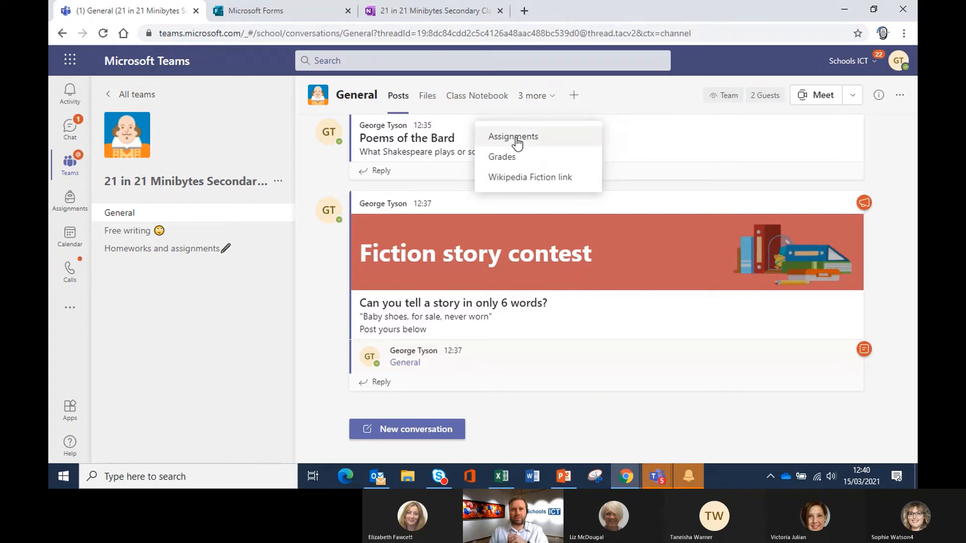
left_click(543, 137)
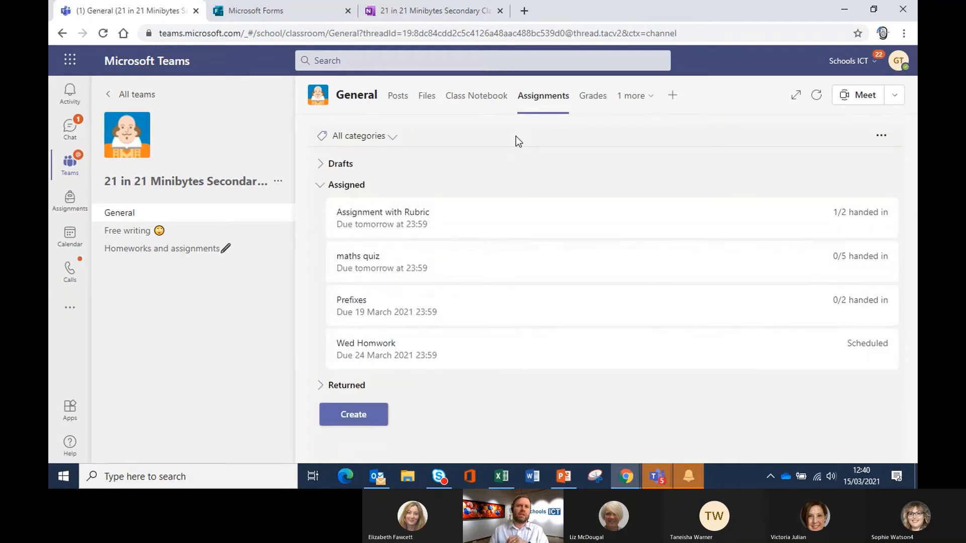
Step: Review the class's Drafts, Assigned and Returned assignment sections in turn
left_click(359, 189)
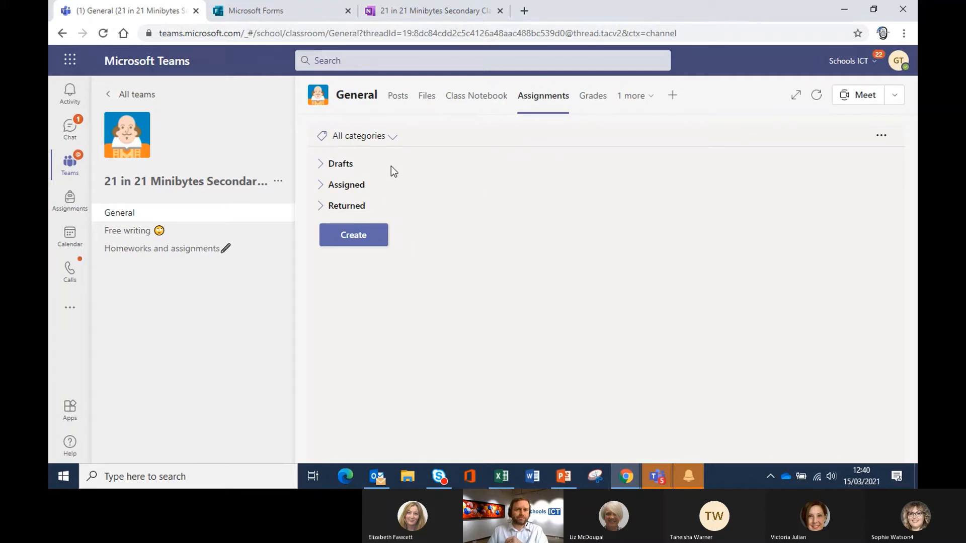
left_click(351, 166)
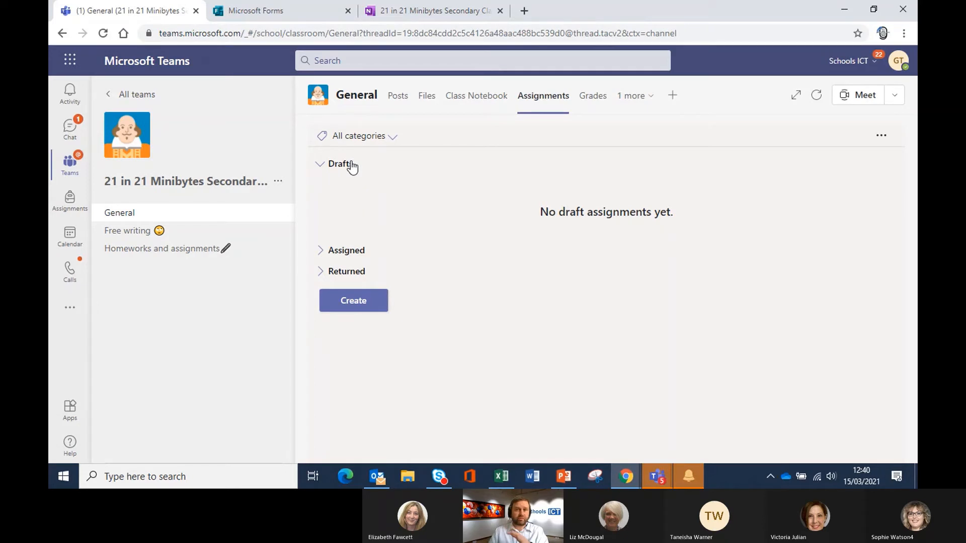
left_click(350, 166)
left_click(351, 190)
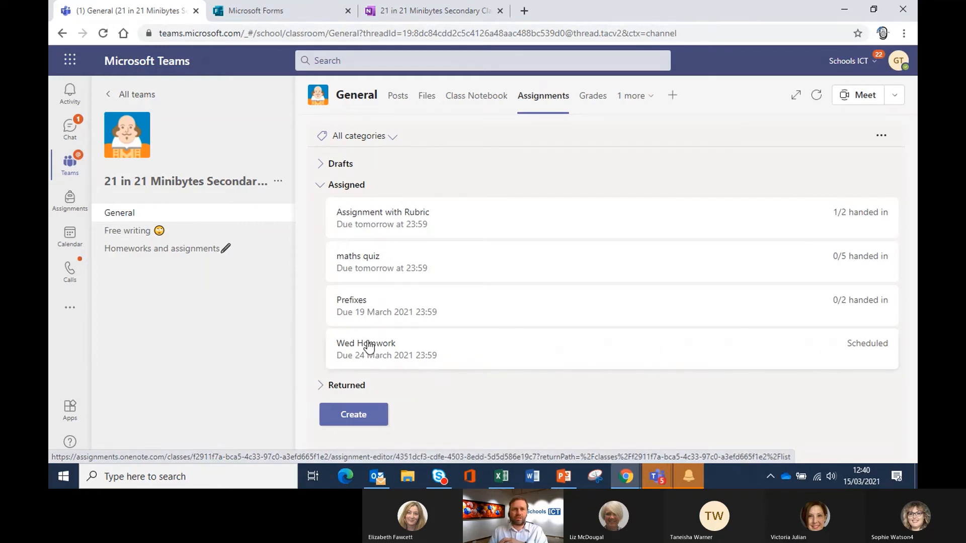
left_click(346, 185)
left_click(356, 207)
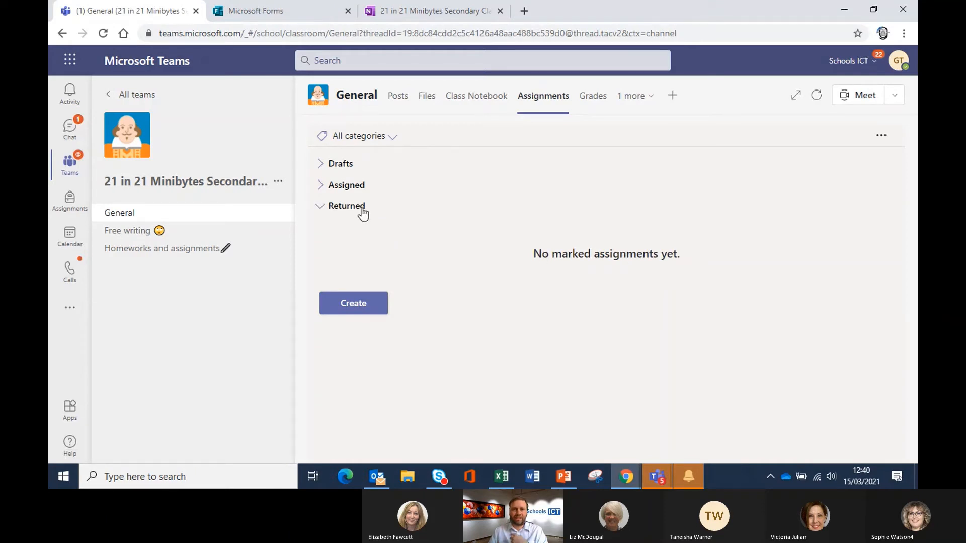
left_click(362, 210)
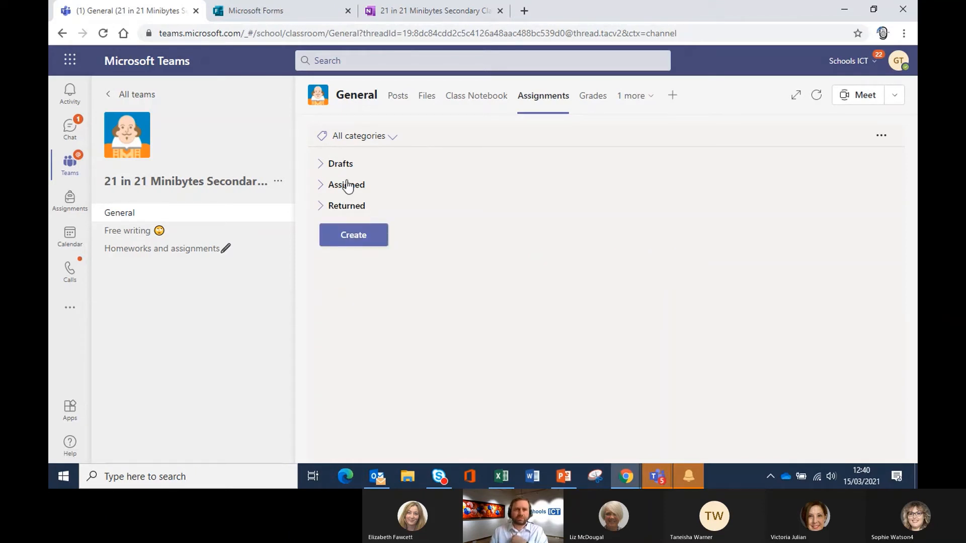
Step: Correct the title of the scheduled "Wed Homwork" assignment to "Wed Homework" and update it
left_click(347, 189)
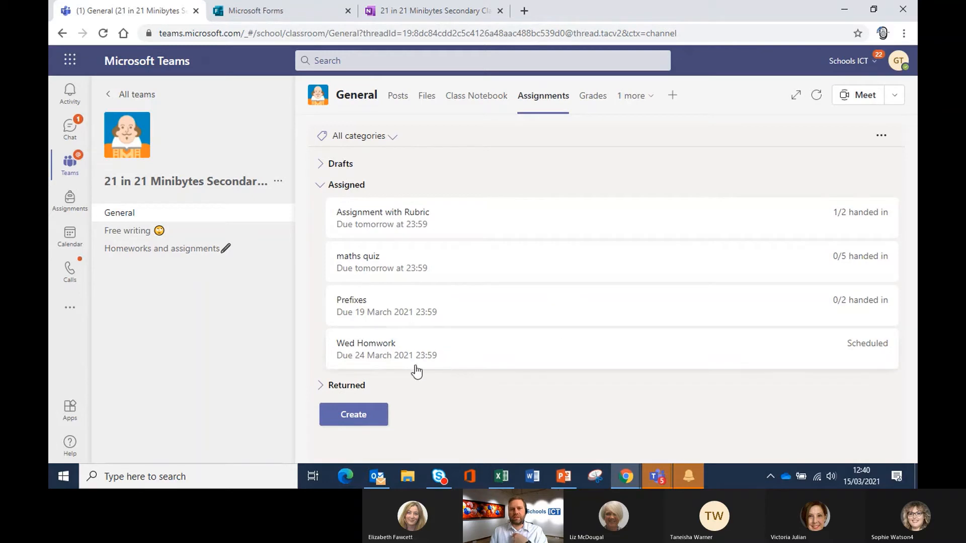
left_click(508, 357)
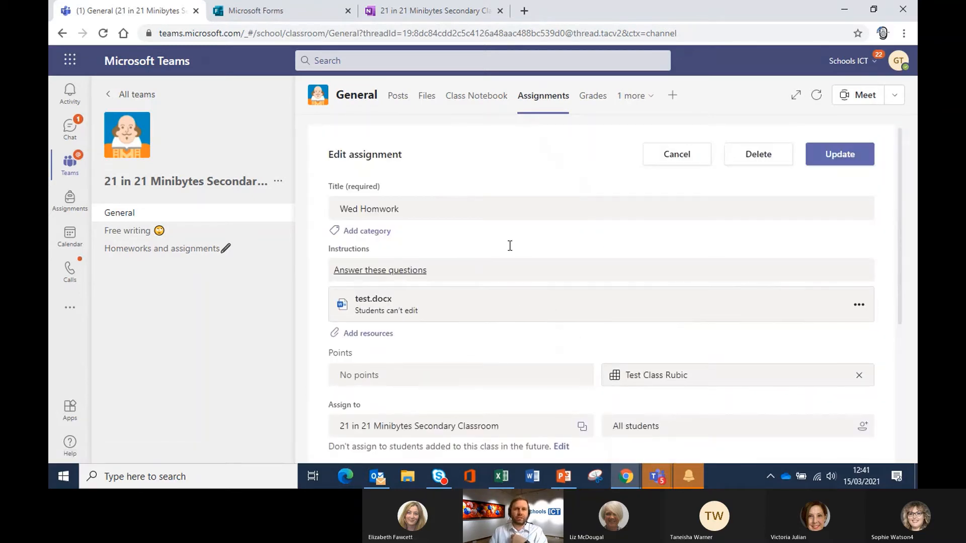
left_click(381, 207)
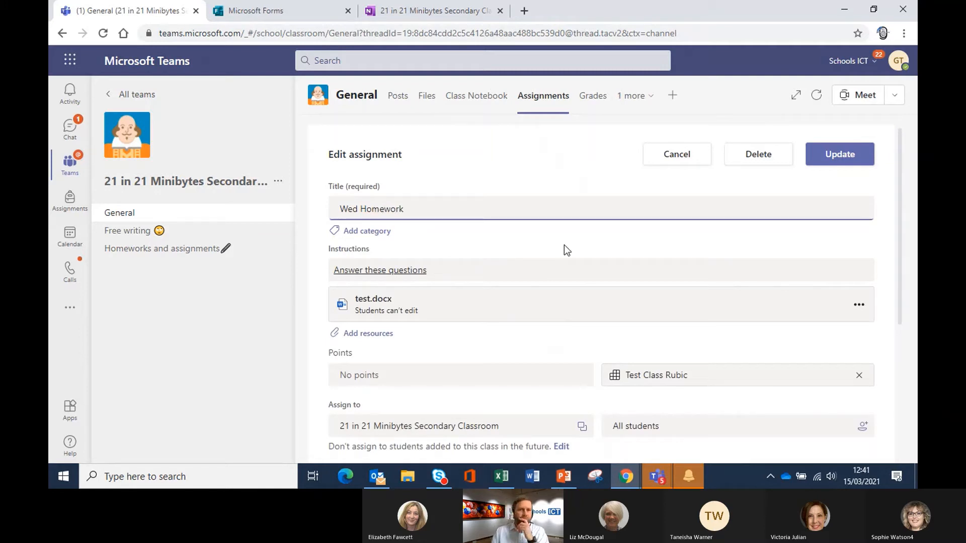
left_click(820, 155)
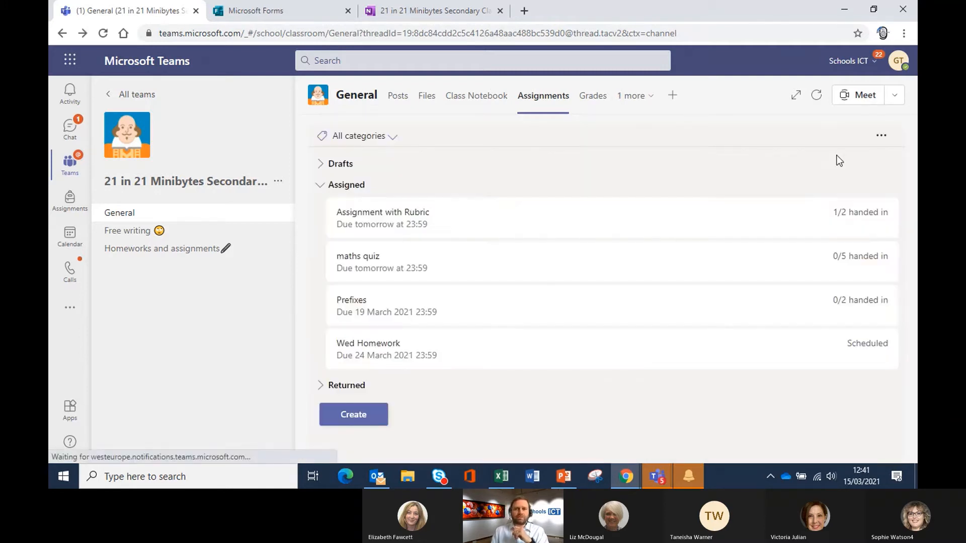
Step: Create a new assignment titled "End of topic test"
left_click(356, 187)
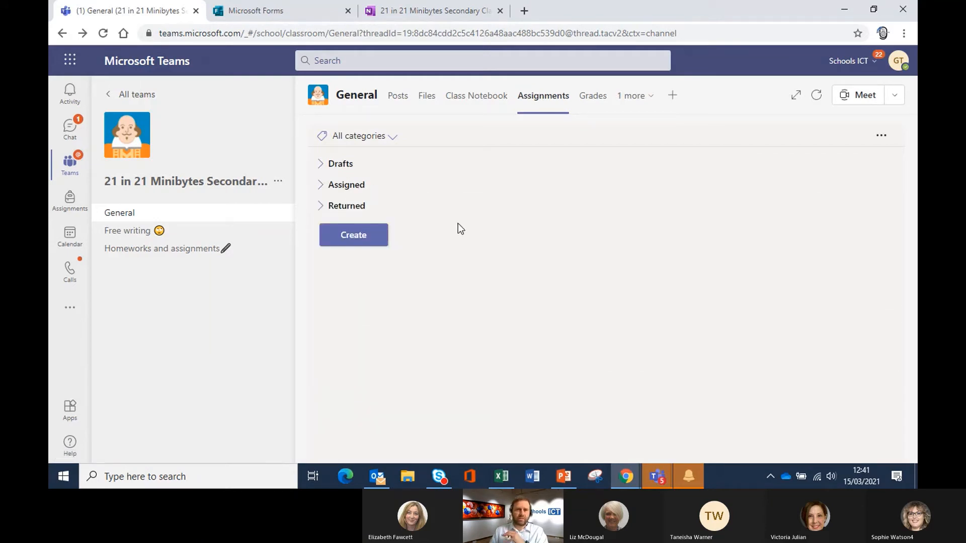
left_click(358, 237)
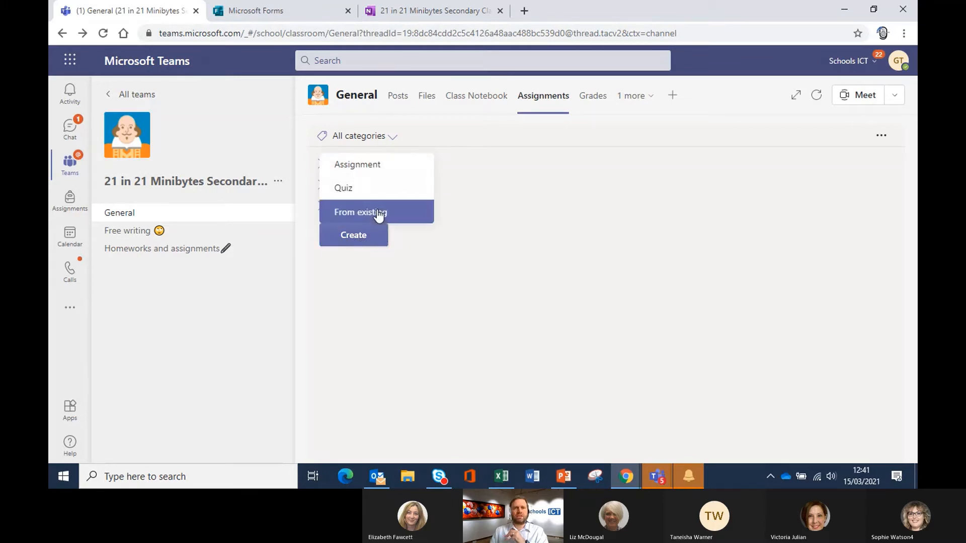
left_click(380, 169)
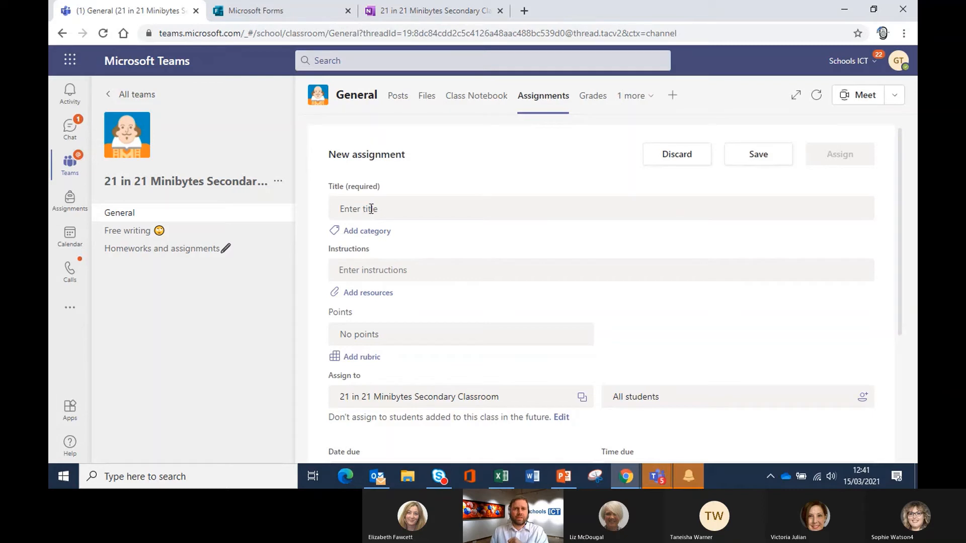
left_click(387, 209)
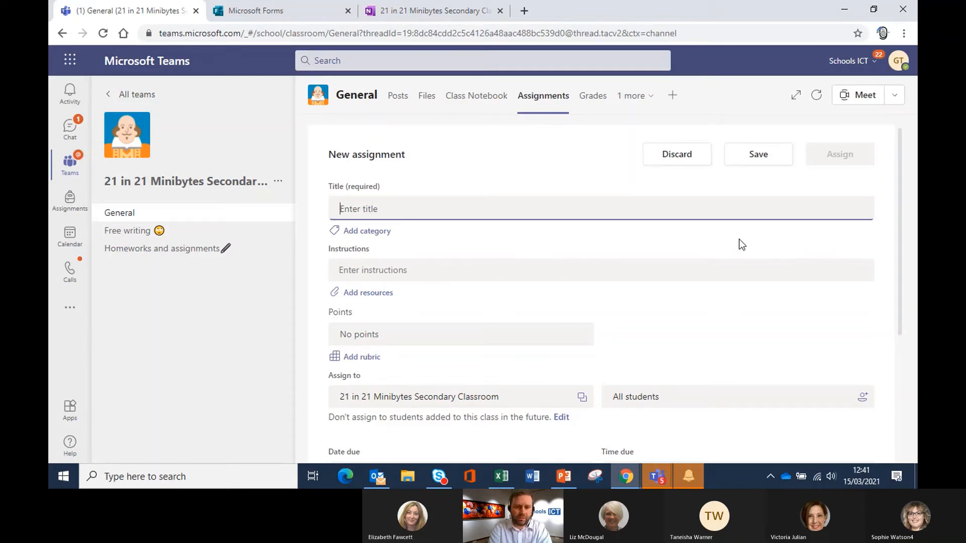
type("End of t")
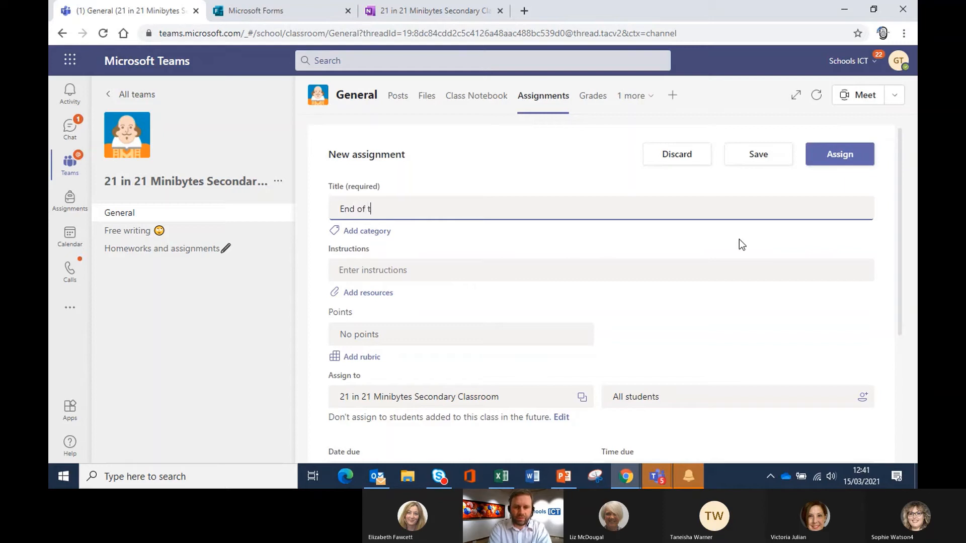
type("opic test")
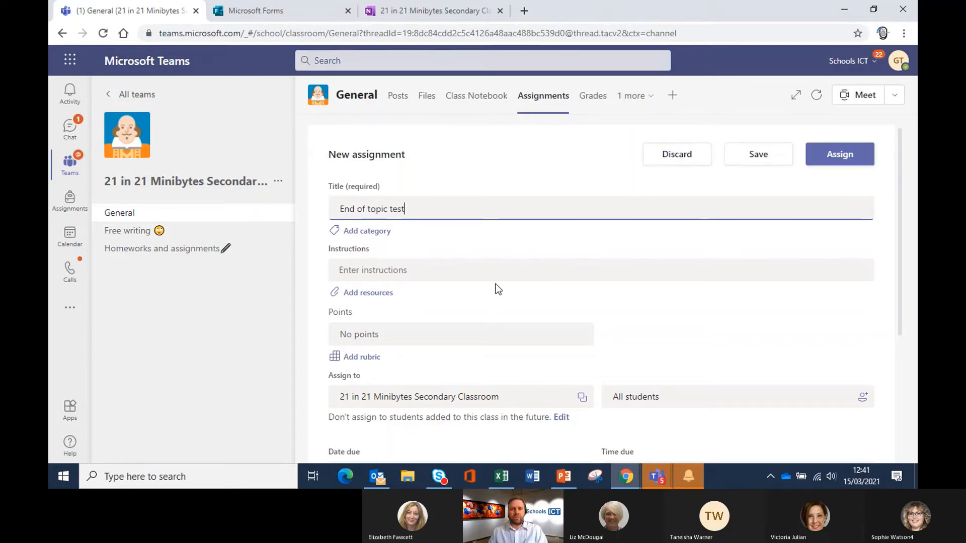
Step: Attach the file "Demo word doc.docx" from this device as a resource for the assignment
left_click(379, 296)
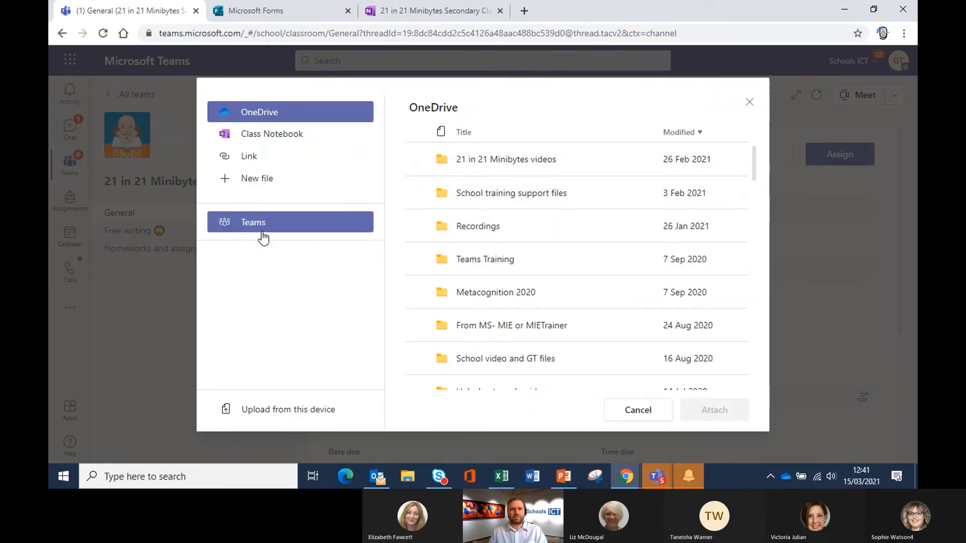
left_click(276, 412)
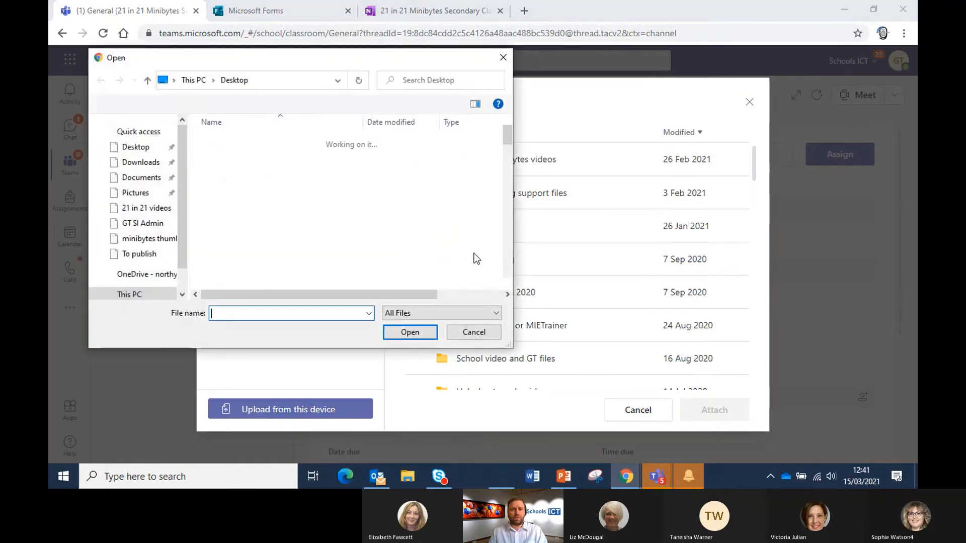
scroll(257, 243, "down", 8)
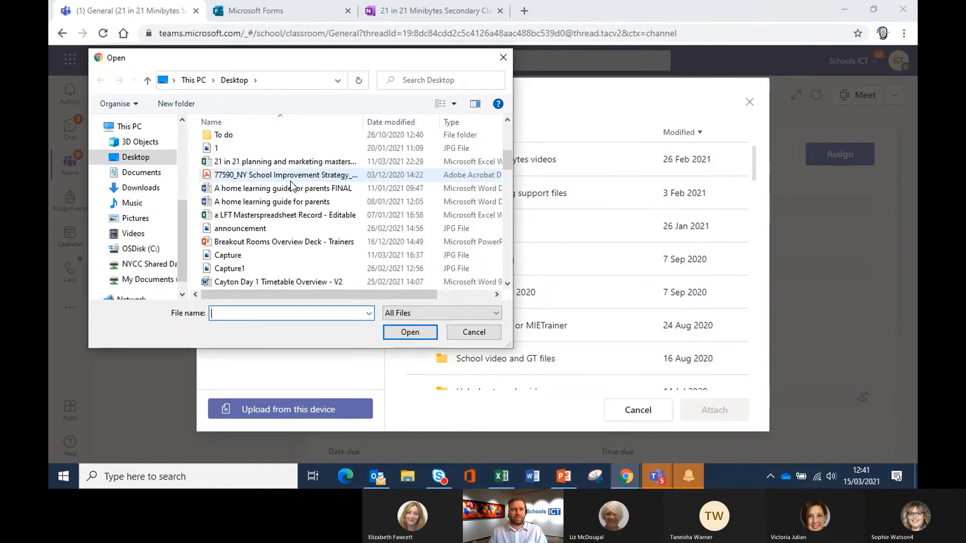
left_click(247, 269)
left_click(409, 333)
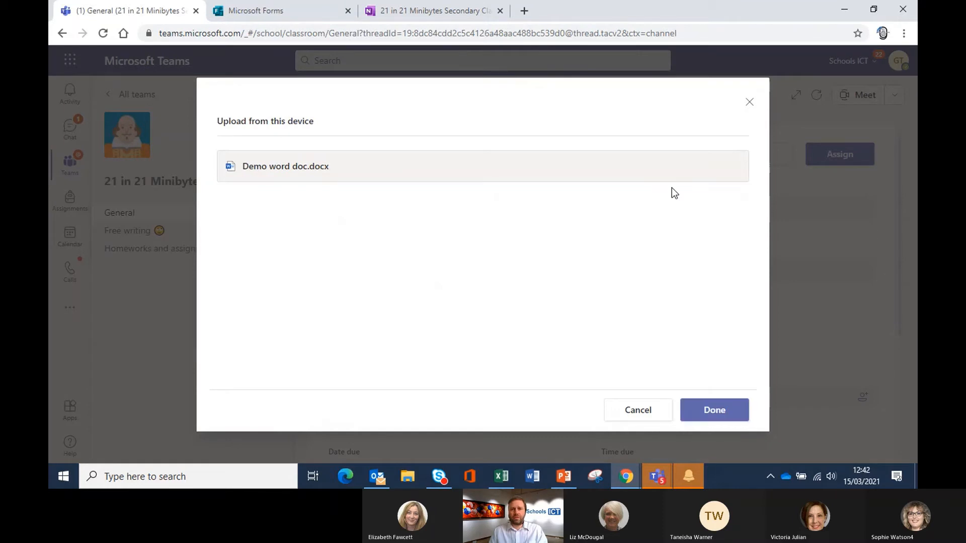
left_click(709, 412)
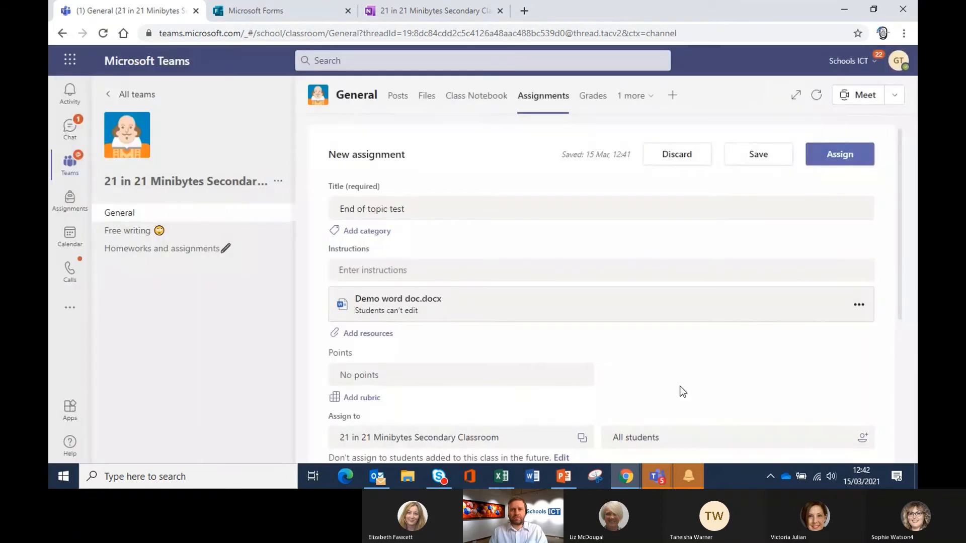
Step: Set the assignment's due date to Mon, 19 Apr 2021
scroll(484, 305, "down", 2)
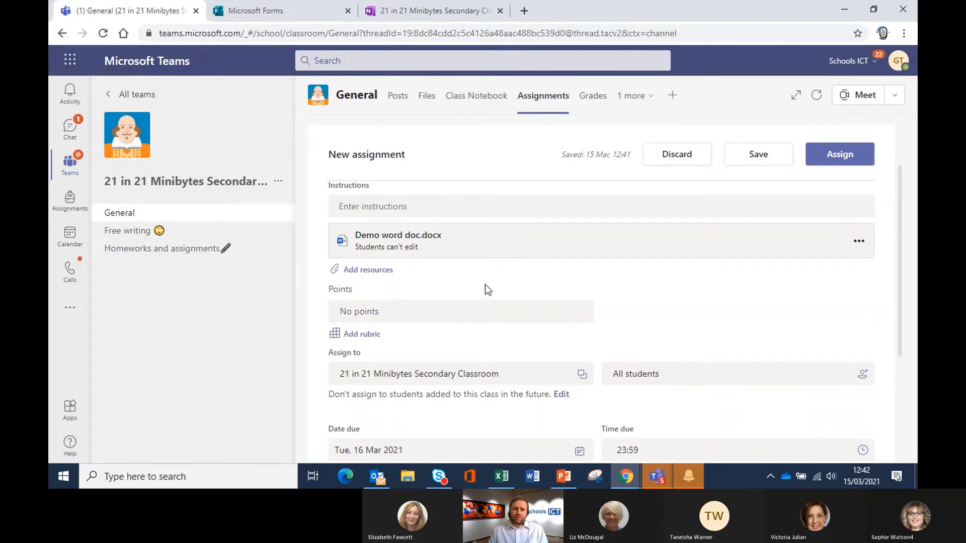
scroll(485, 283, "down", 1)
scroll(485, 283, "down", 1)
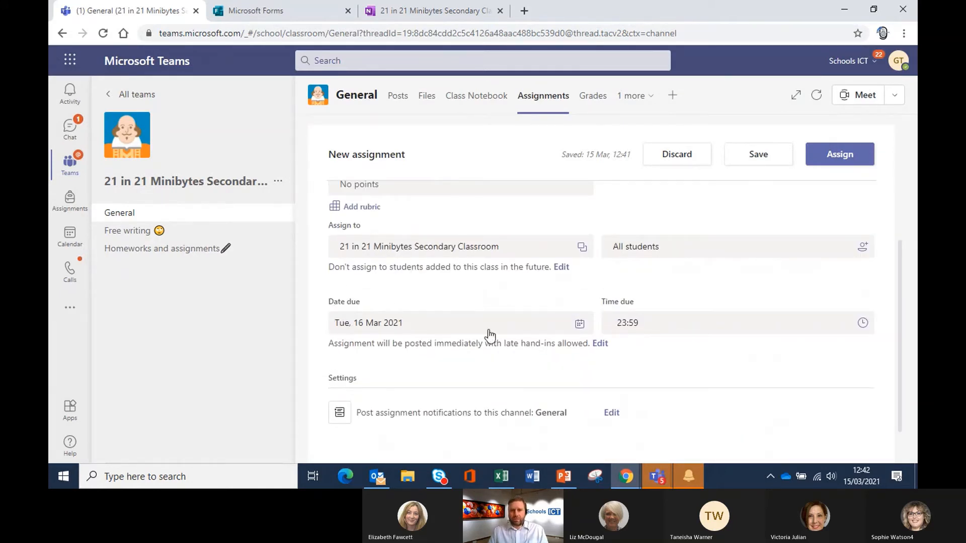
left_click(580, 325)
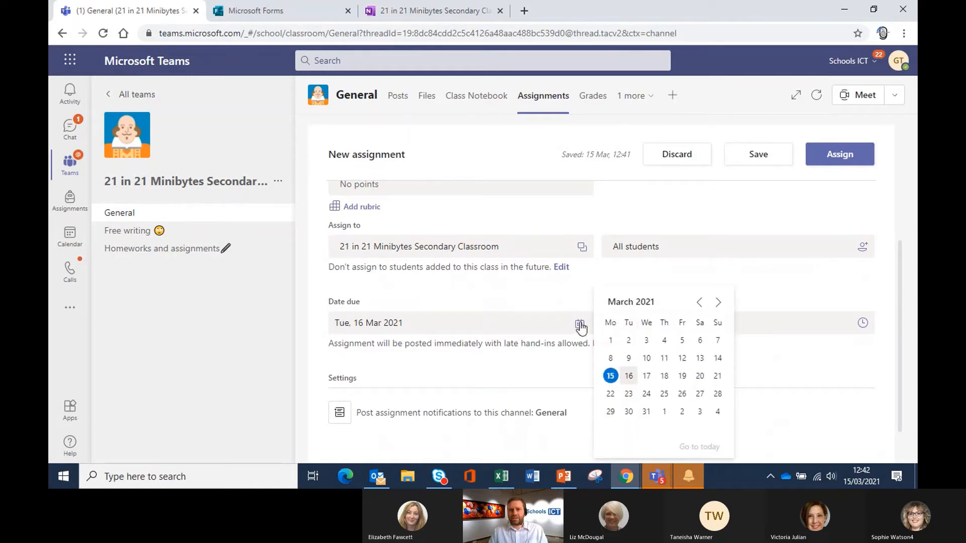
left_click(718, 303)
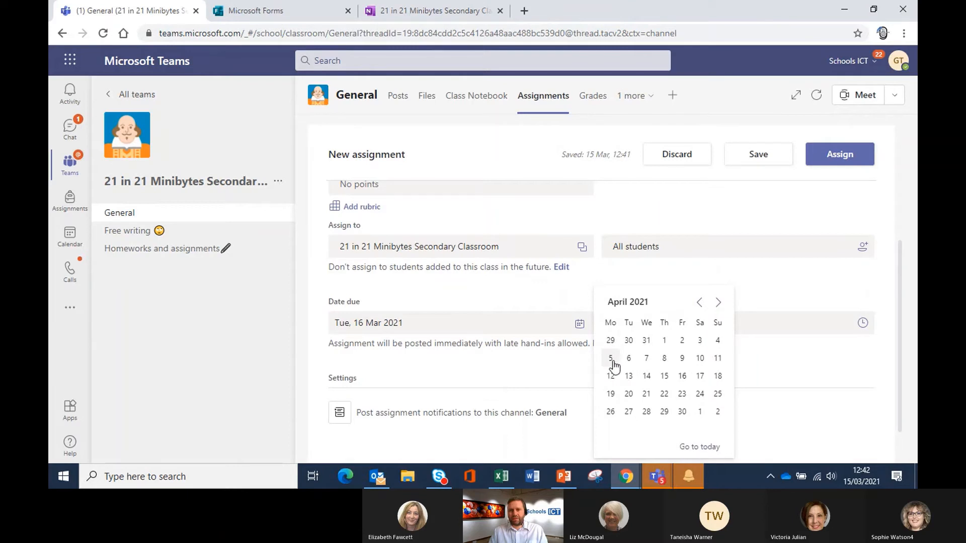
left_click(611, 395)
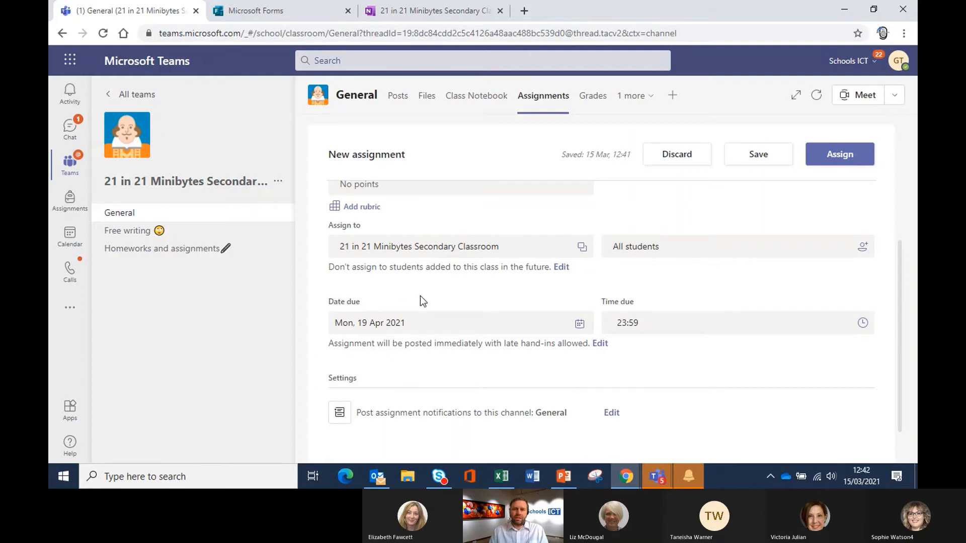
Step: Schedule the assignment to be posted in the future, on Mon, 29 Mar 2021 at 15:30
left_click_drag(332, 346, 585, 344)
left_click(577, 366)
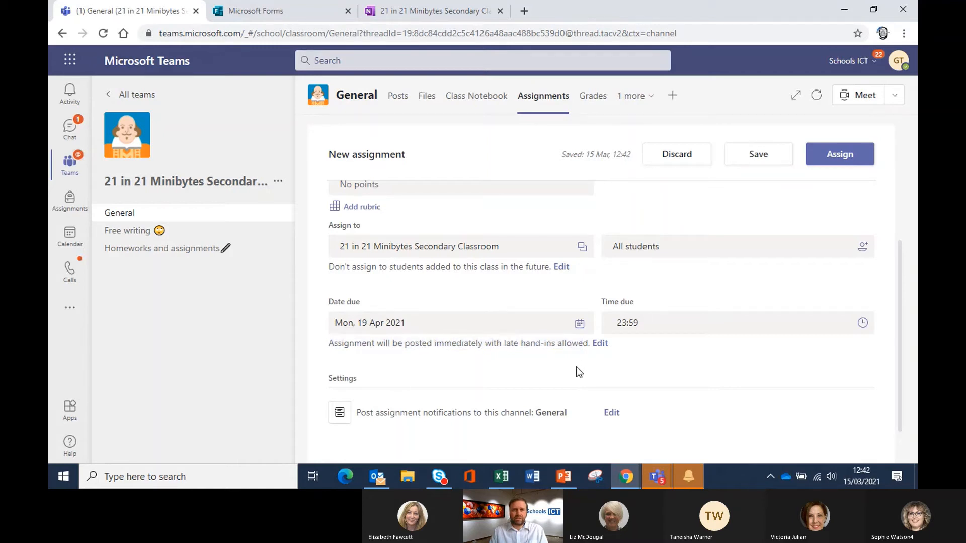
left_click(601, 345)
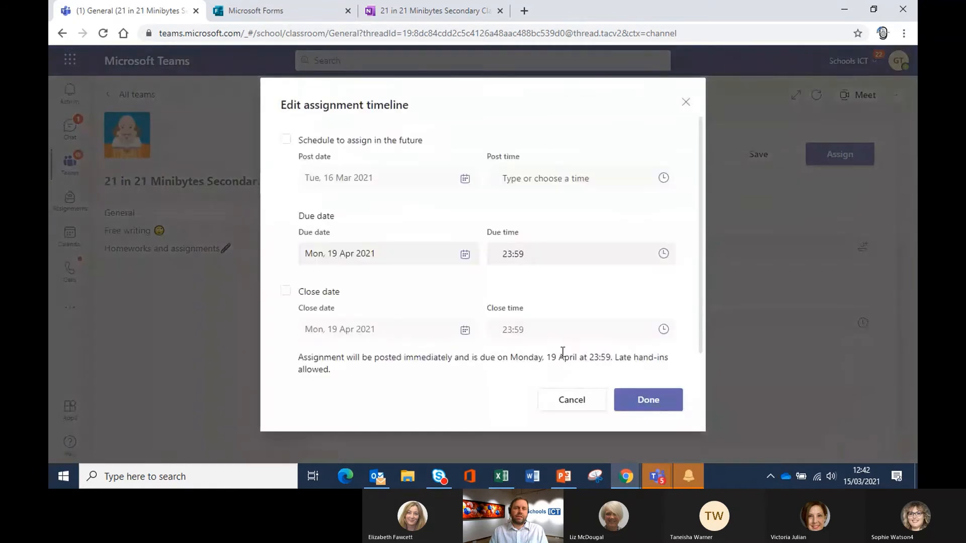
left_click(285, 140)
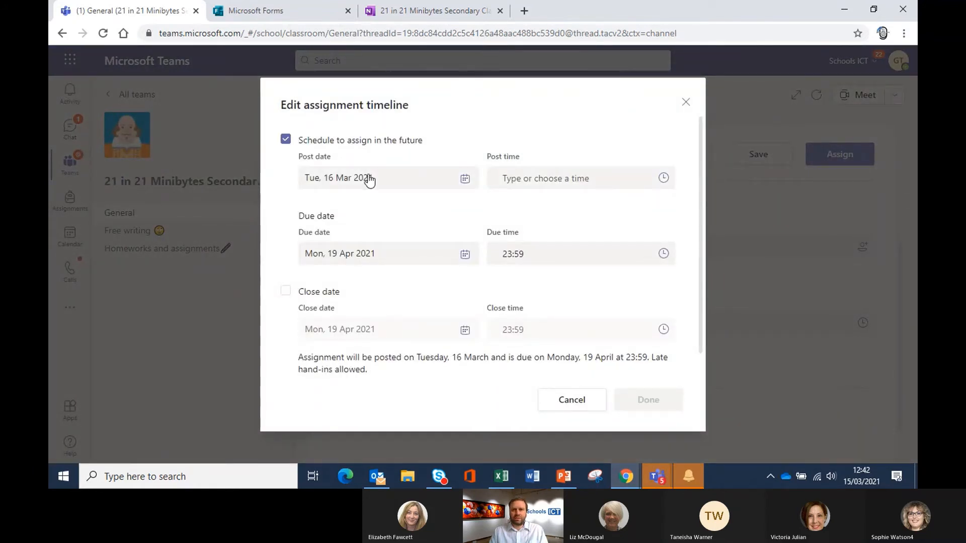
left_click(373, 187)
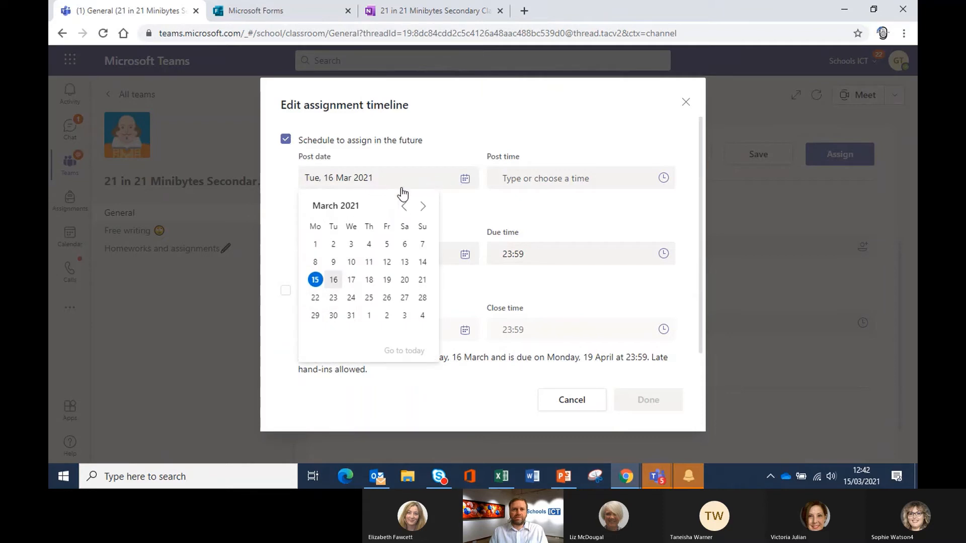
left_click(457, 201)
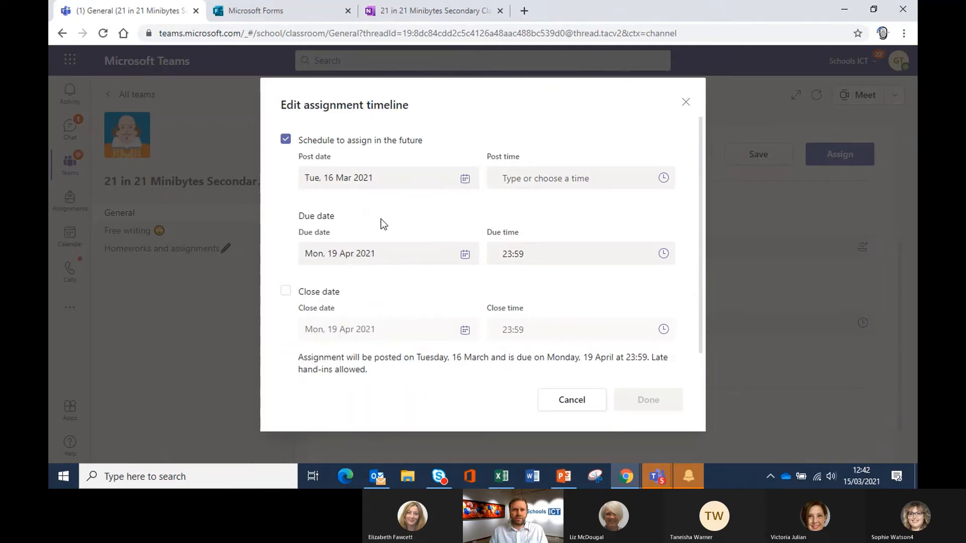
left_click(465, 181)
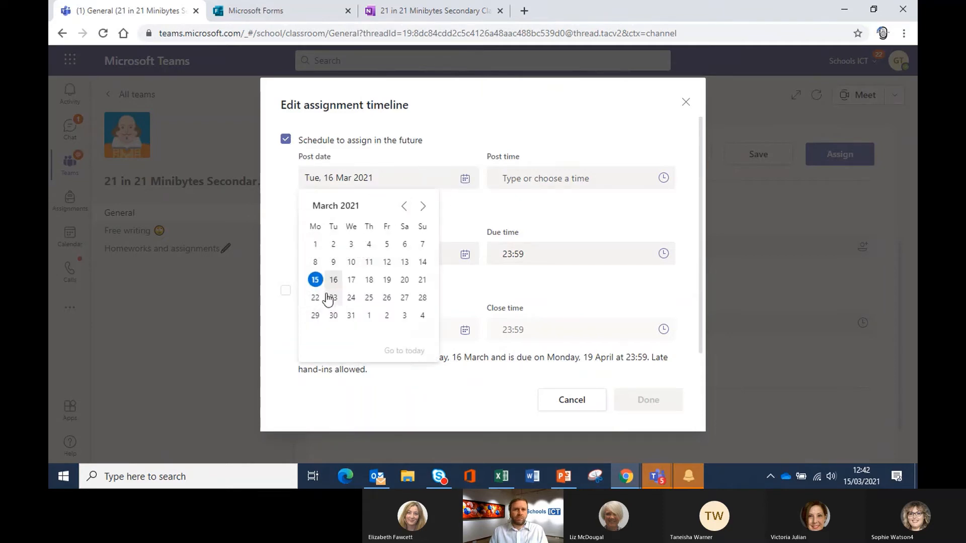
left_click(317, 316)
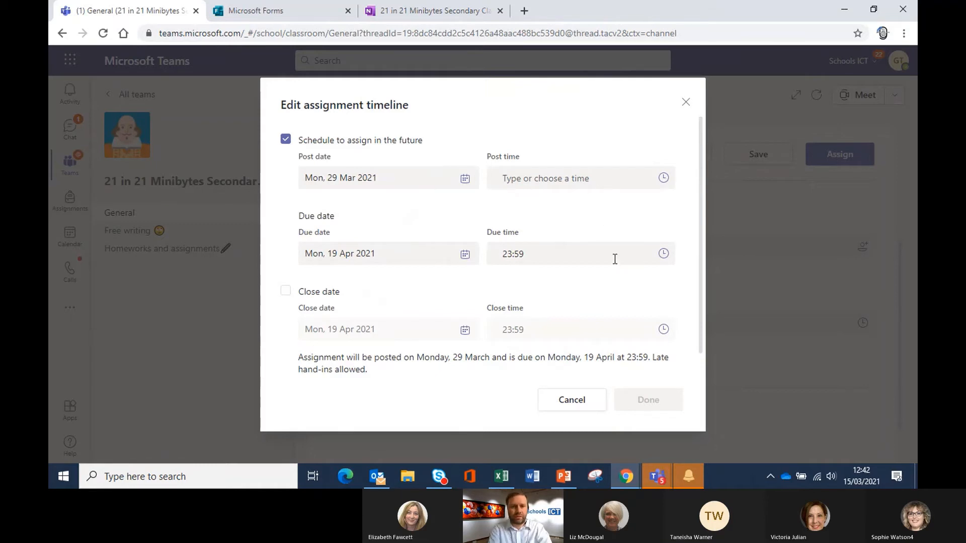
type("1530")
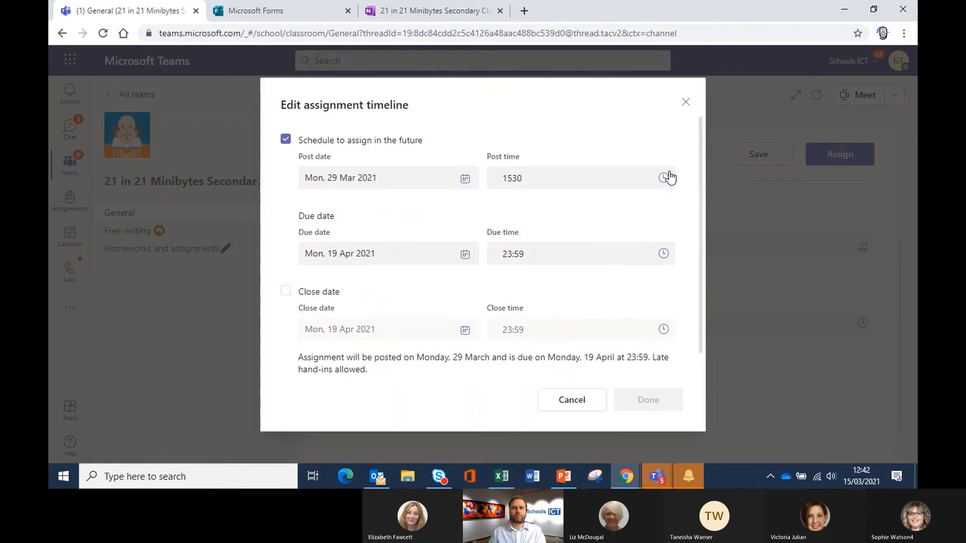
left_click(648, 141)
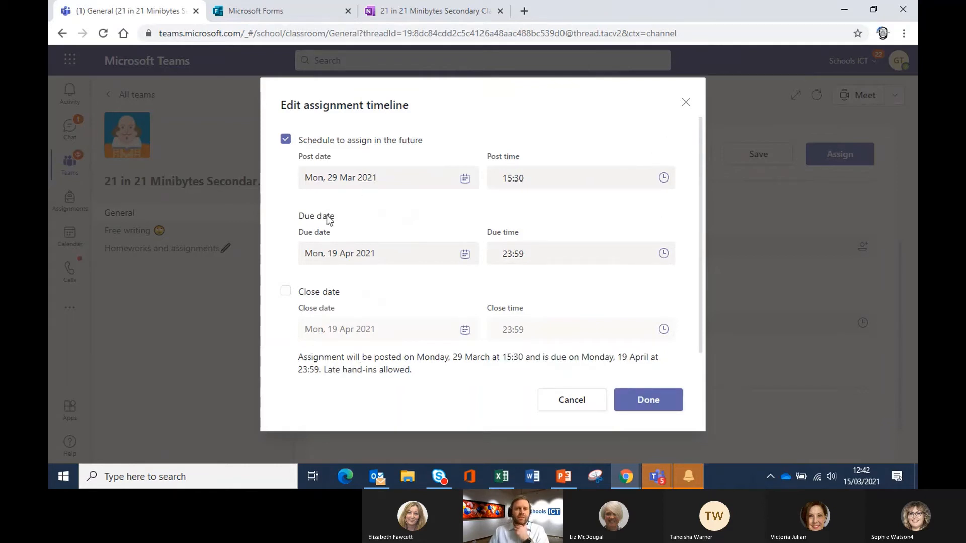
Step: Enable a close date of Fri, 23 Apr 2021 for late hand-ins and apply the assignment timeline
left_click(286, 292)
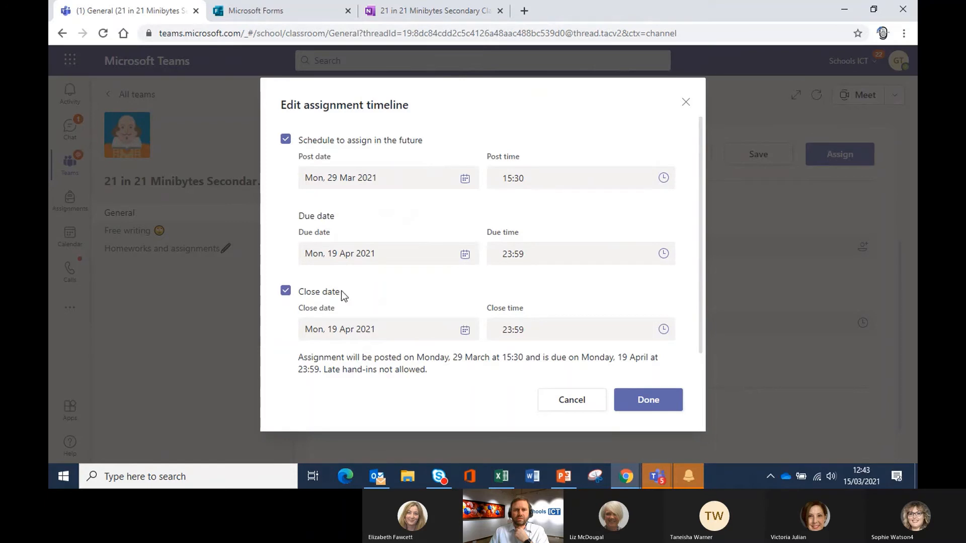
left_click(285, 294)
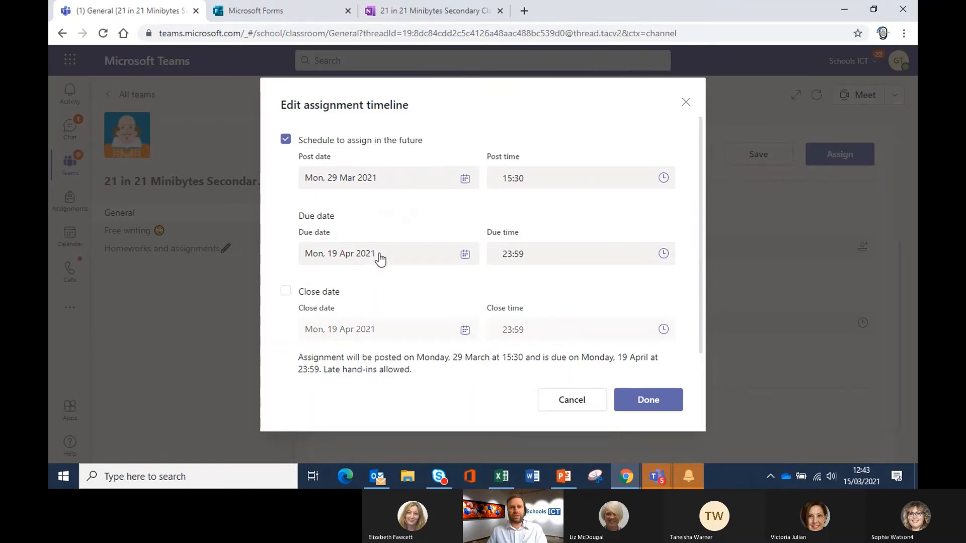
left_click(286, 294)
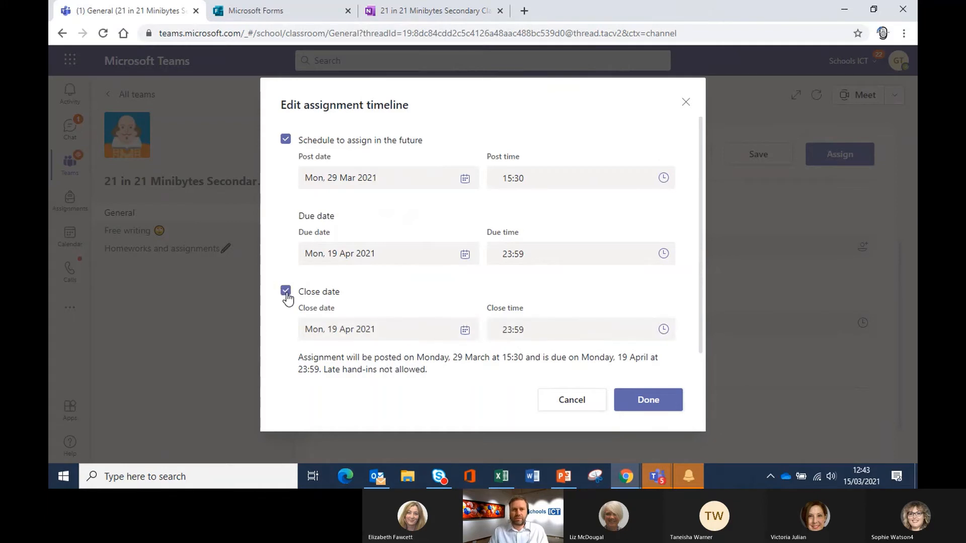
left_click(464, 332)
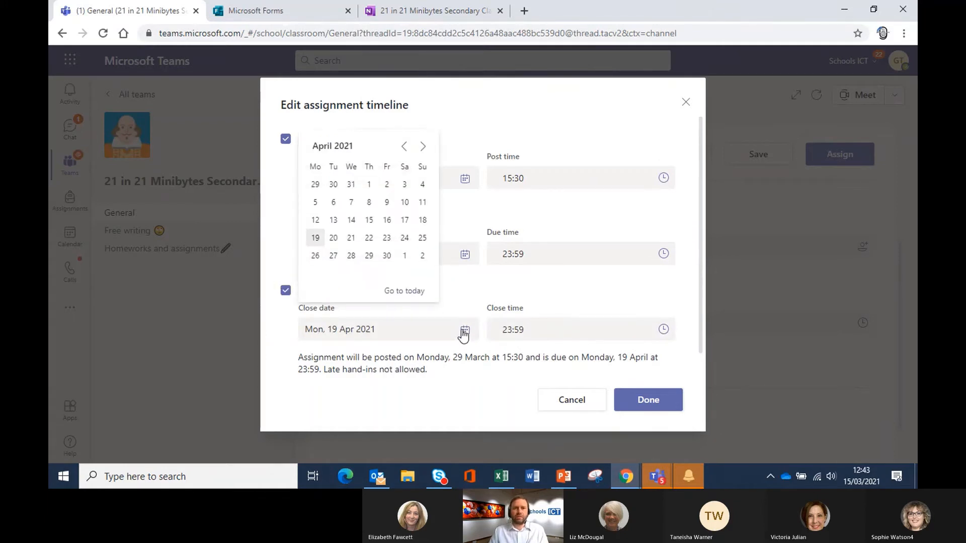
left_click(387, 238)
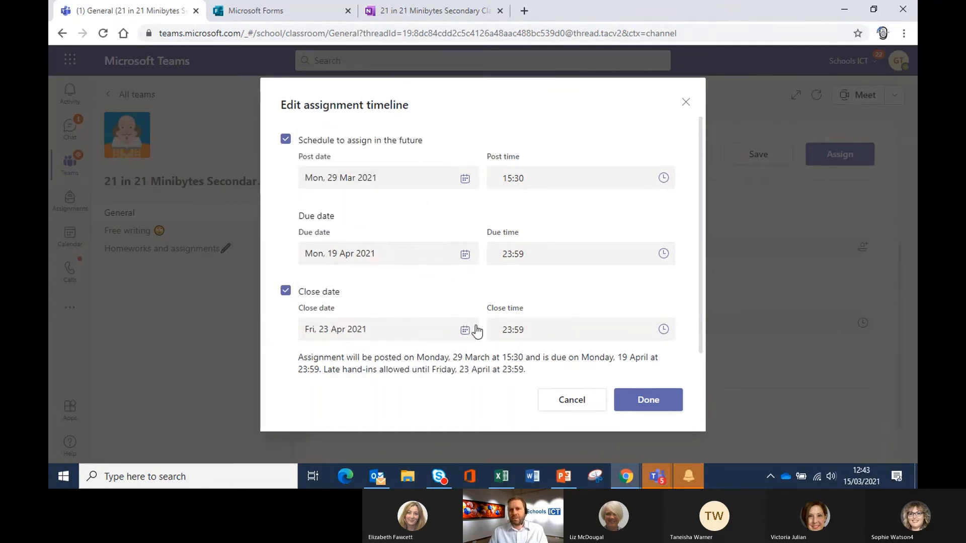
left_click(640, 406)
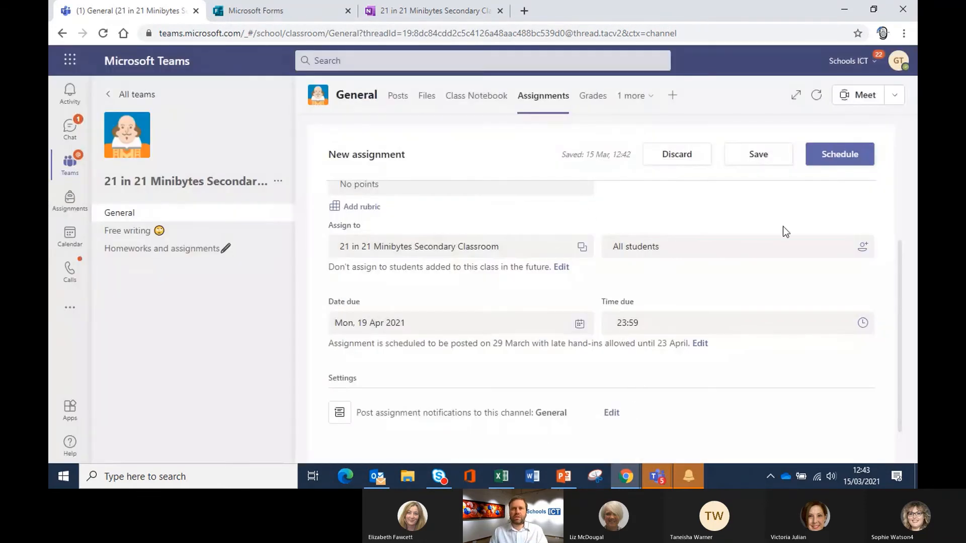
Step: Choose the existing "Creative writing" rubric for the assignment and open it for editing
scroll(418, 309, "down", 1)
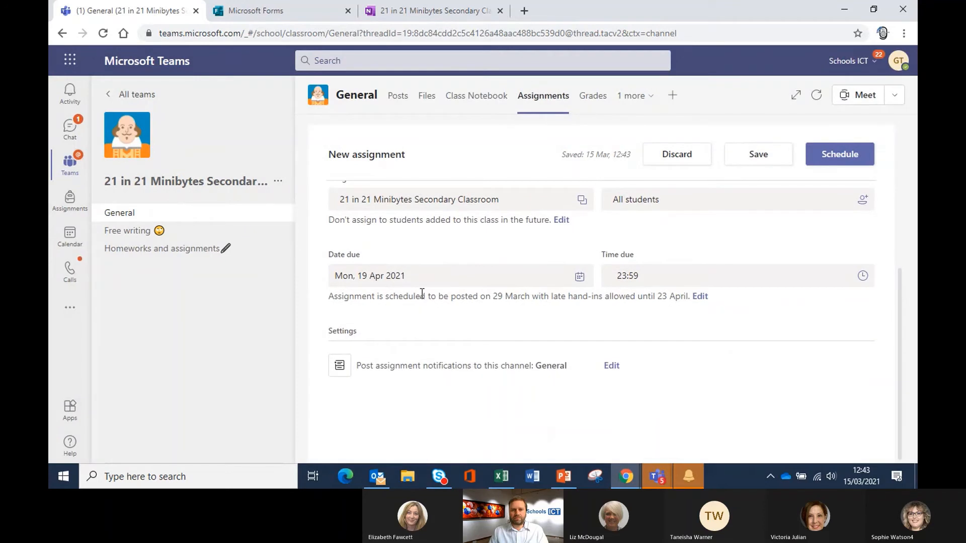
scroll(534, 327, "up", 2)
scroll(520, 328, "up", 3)
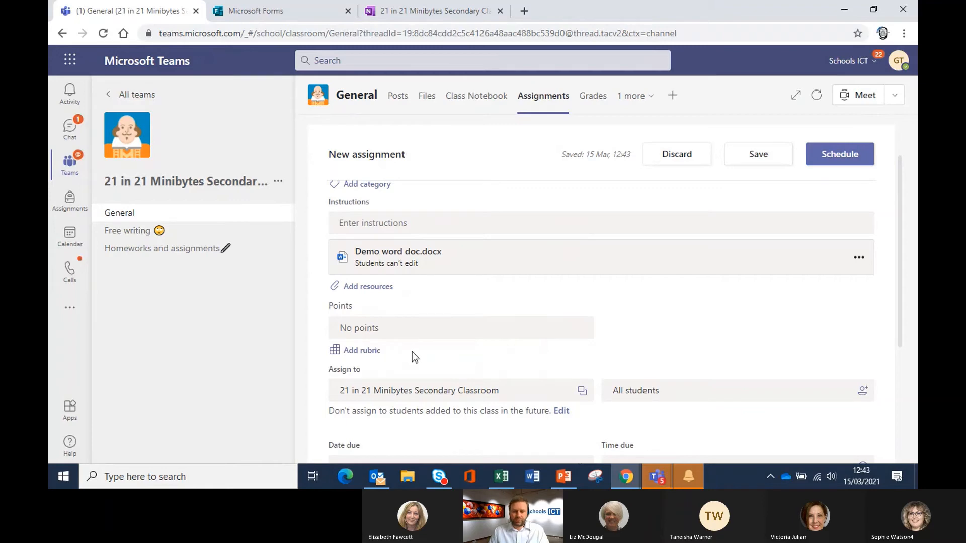
left_click(373, 352)
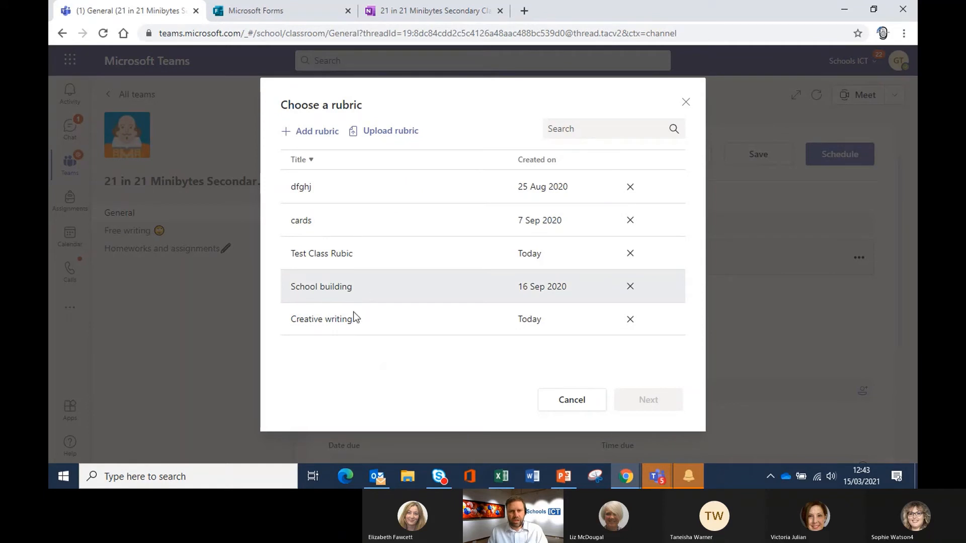
left_click(319, 326)
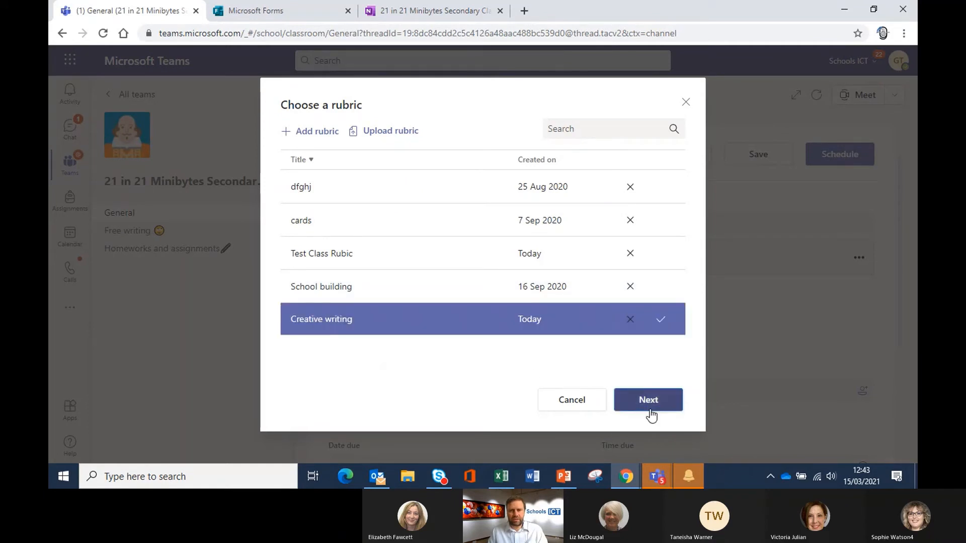
left_click(648, 402)
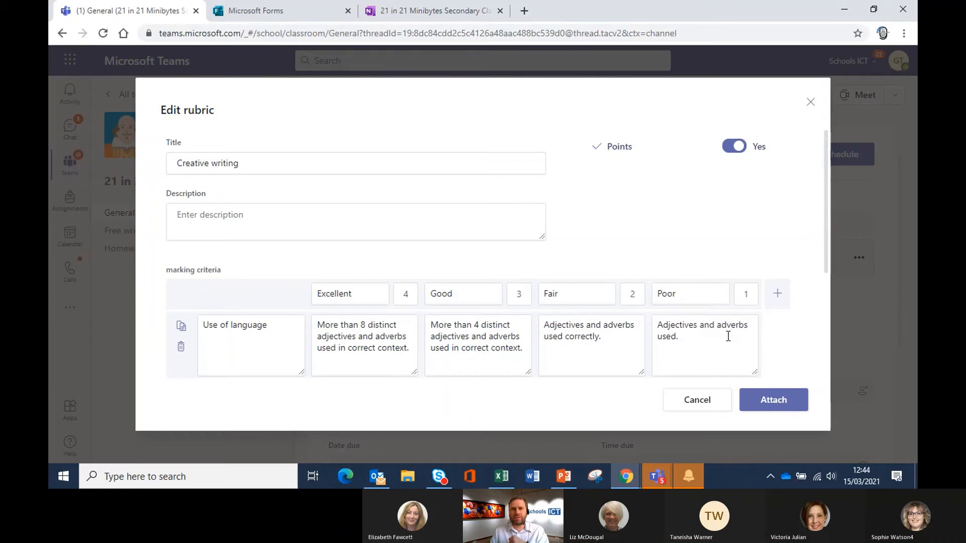
Step: Review the rubric's marking criteria, grade levels and weightings, turning its points option off and back on
scroll(455, 318, "down", 1)
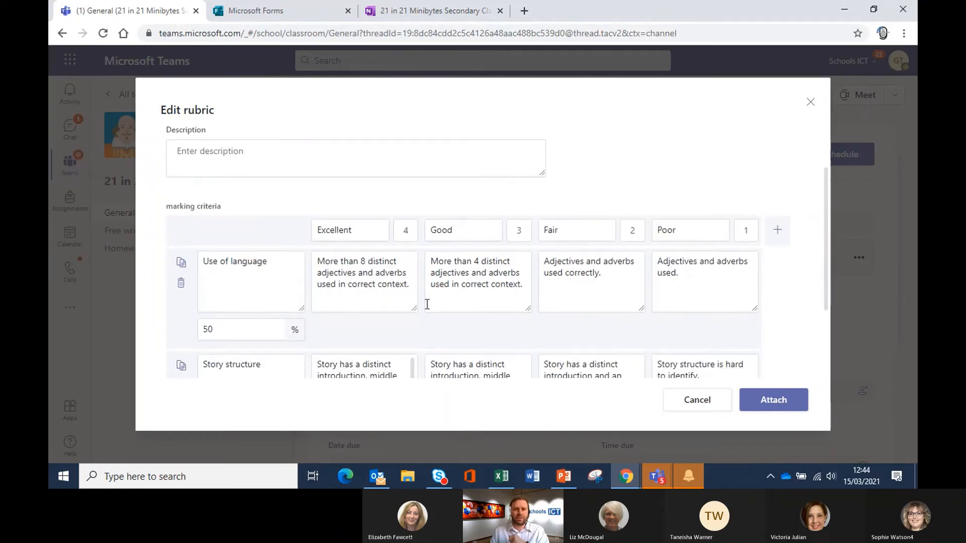
scroll(596, 259, "up", 1)
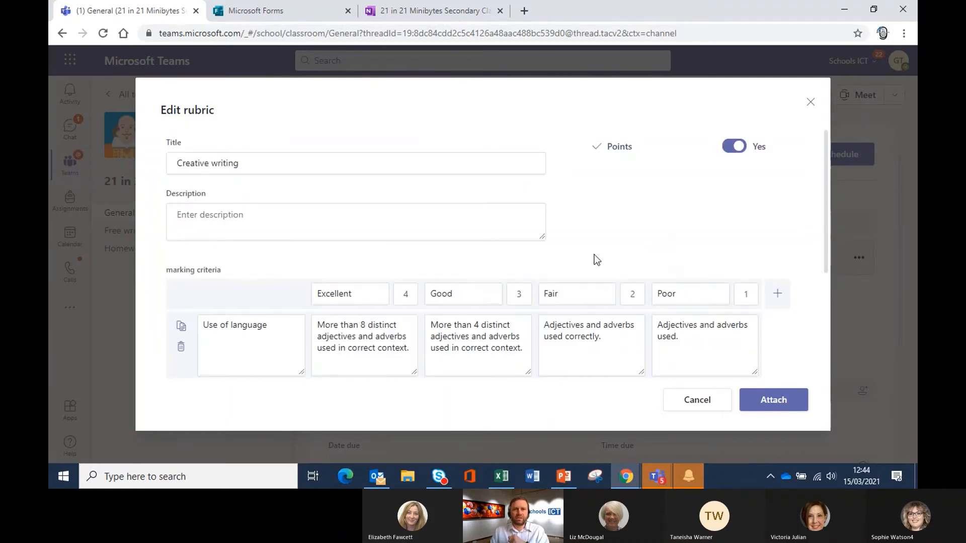
left_click(737, 147)
left_click(737, 148)
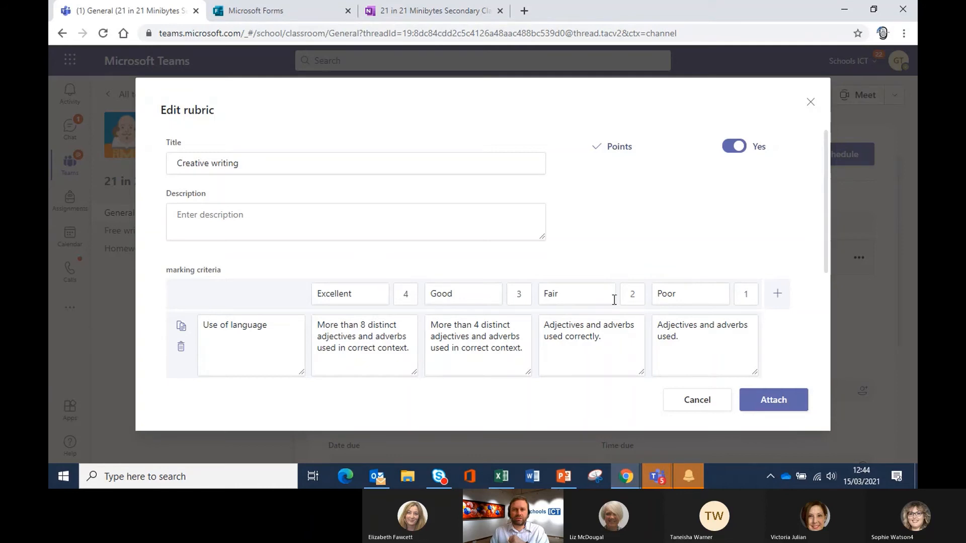
scroll(634, 334, "down", 1)
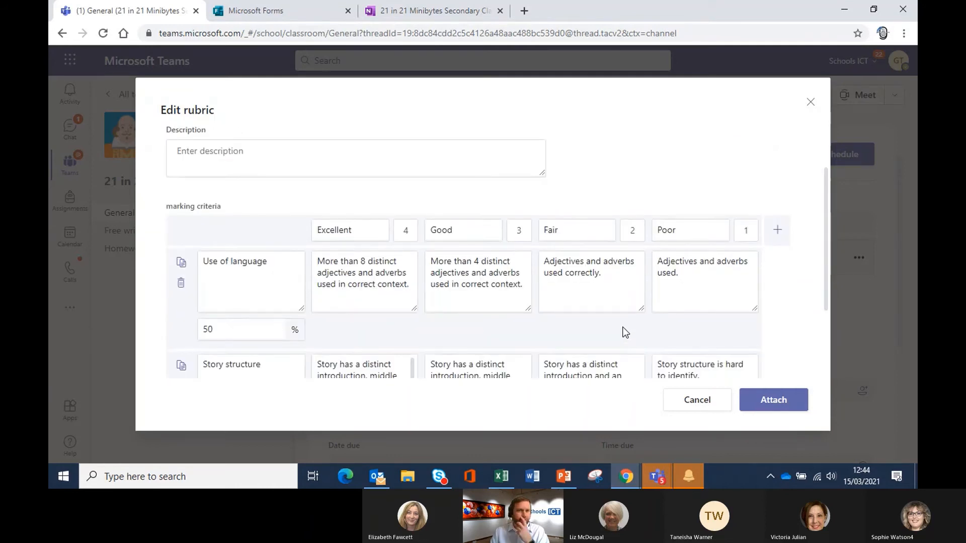
scroll(623, 320, "down", 2)
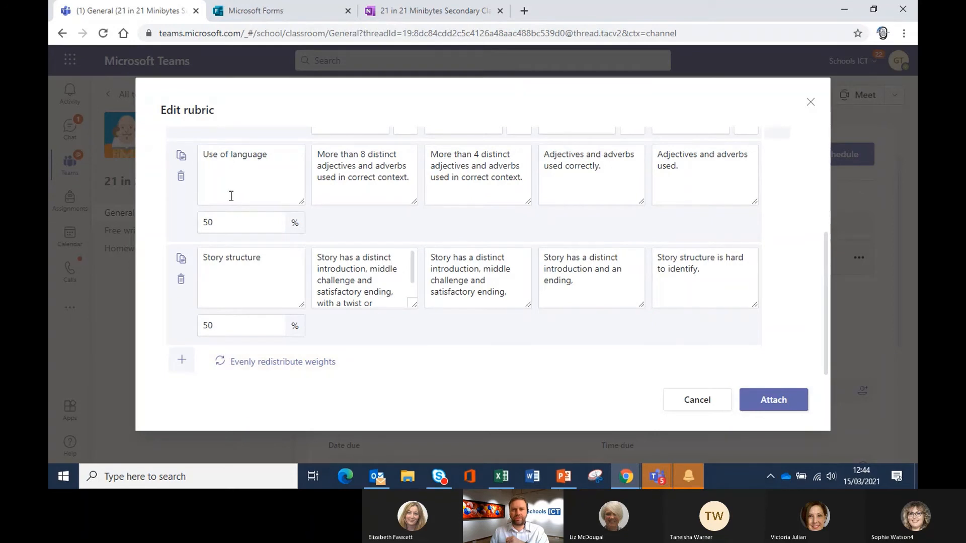
Step: Try rubric weightings of 25% for Use of language and 75% for Story structure, and evenly redistribute the weights
scroll(289, 269, "up", 2)
scroll(225, 309, "down", 2)
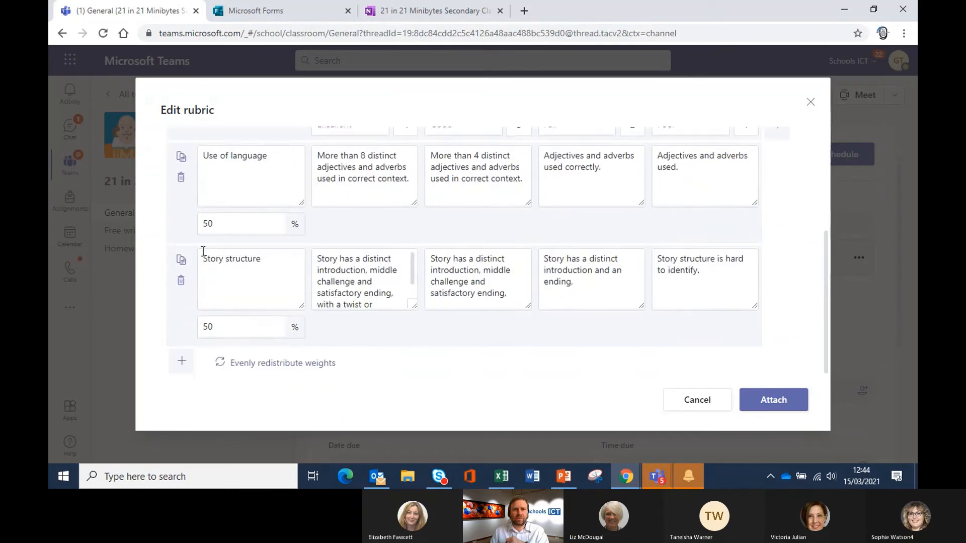
left_click(225, 223)
key("BackSpace")
key("BackSpace")
type("25")
left_click(225, 330)
key("BackSpace")
type("75")
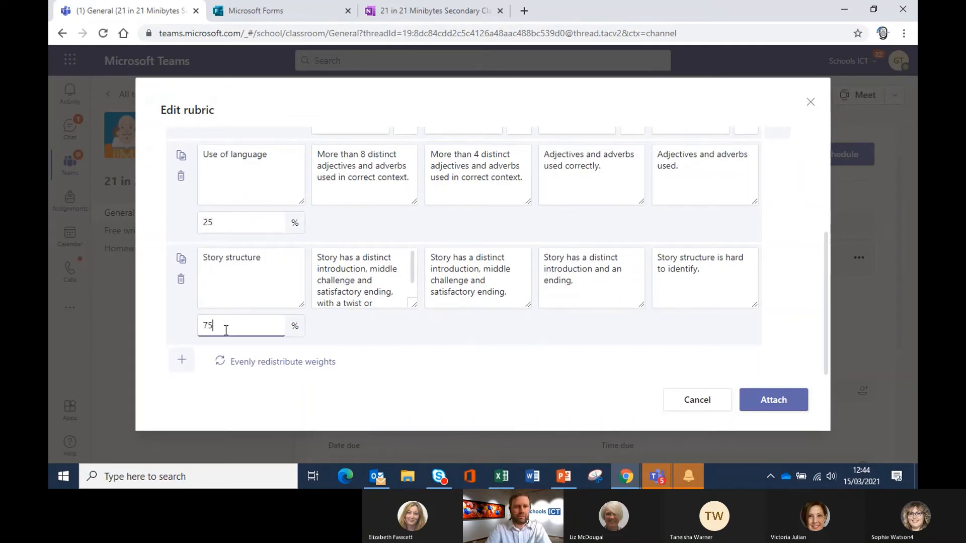
left_click(246, 366)
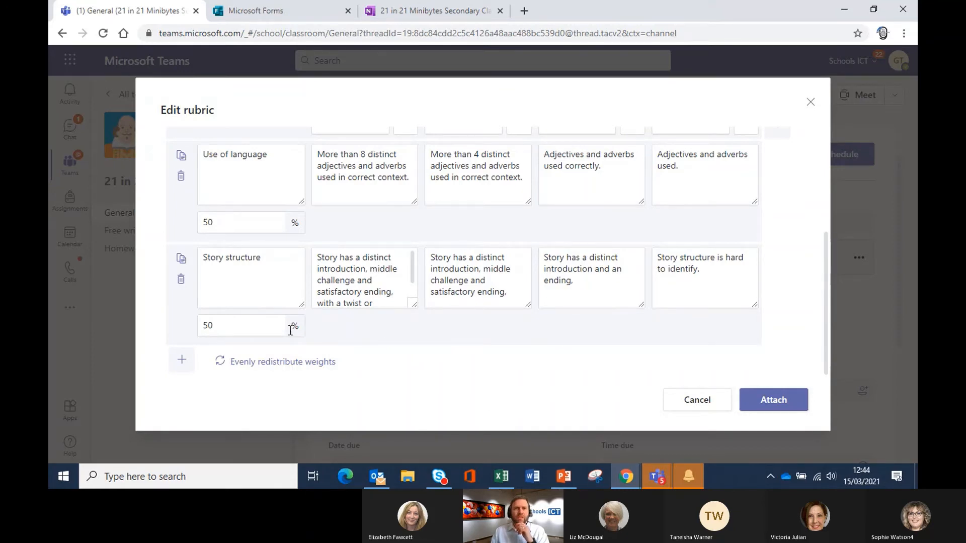
Step: Attach the "Creative writing" rubric and schedule the "End of topic test" assignment after checking its details
left_click(780, 401)
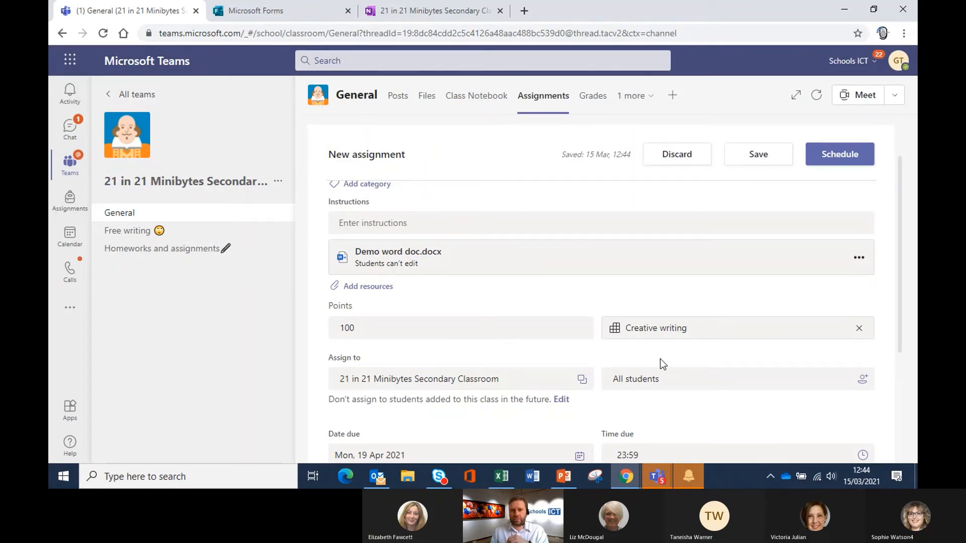
scroll(660, 363, "down", 4)
scroll(660, 372, "up", 2)
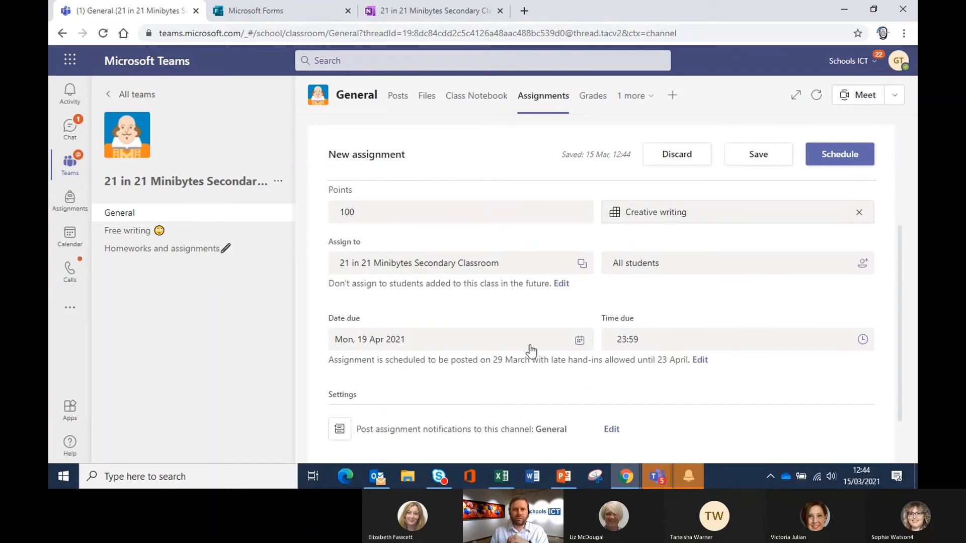
scroll(430, 328, "down", 2)
scroll(518, 341, "up", 5)
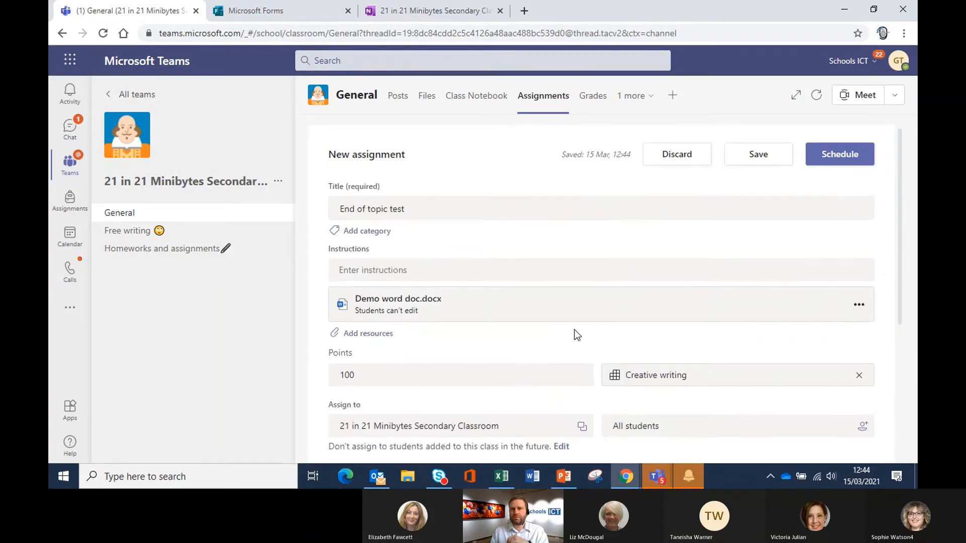
left_click(844, 155)
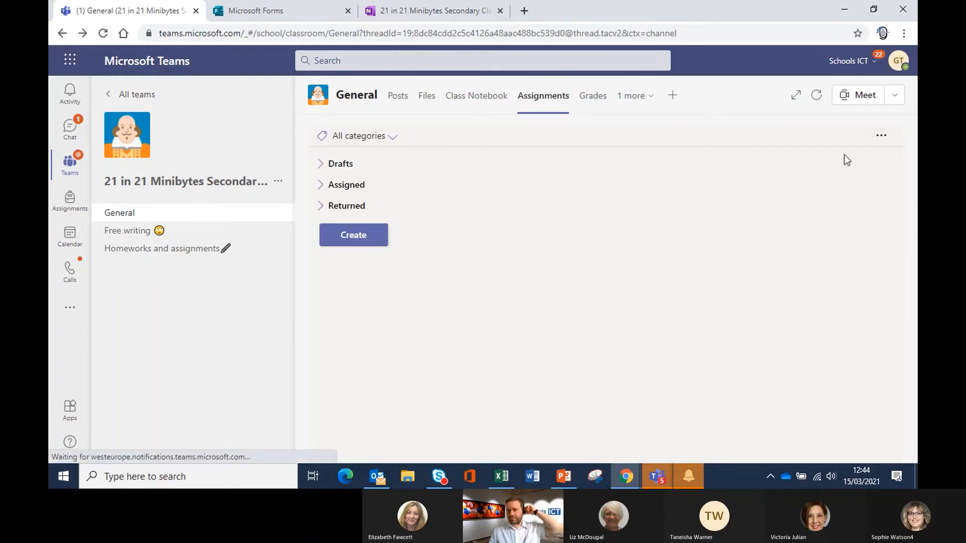
Step: Examine the class team's lists of assigned and draft assignments
left_click(338, 188)
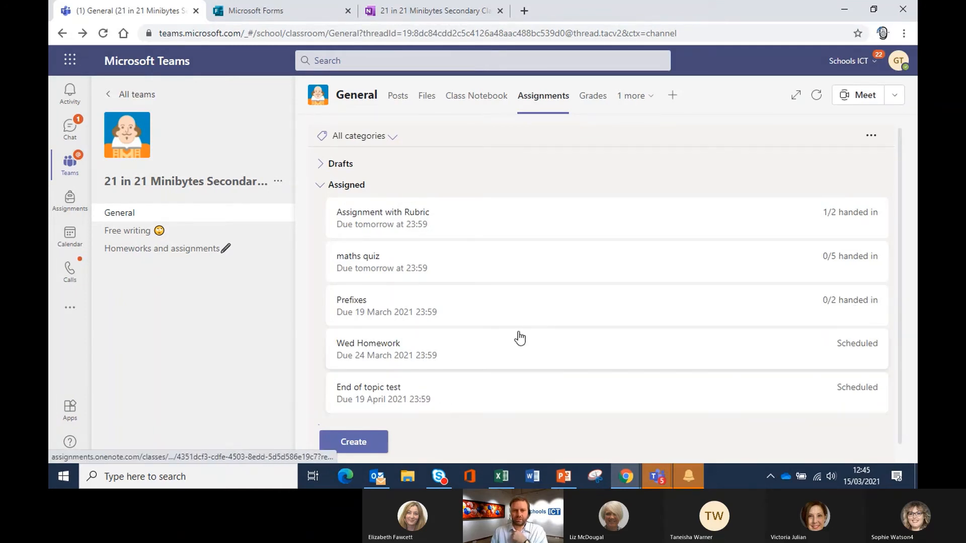
left_click(343, 190)
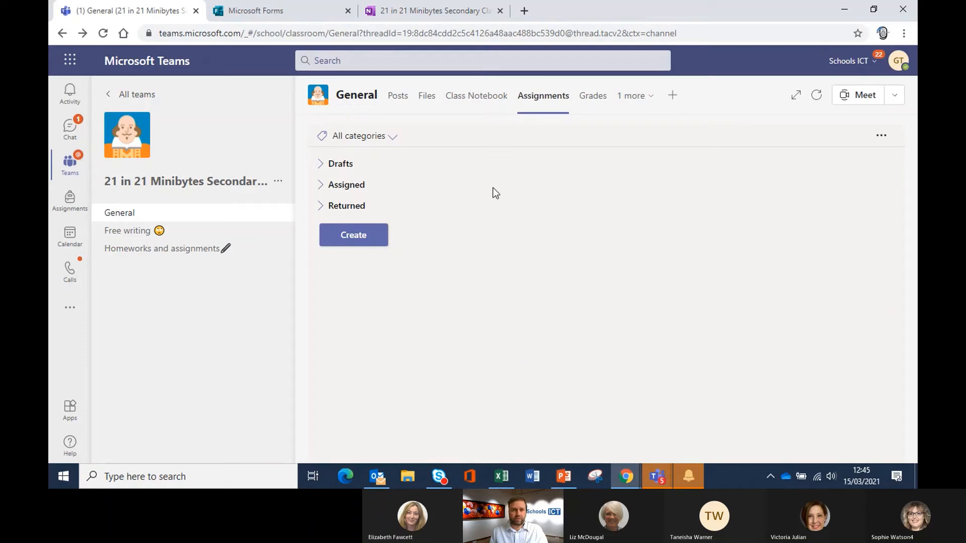
left_click(349, 187)
left_click(340, 163)
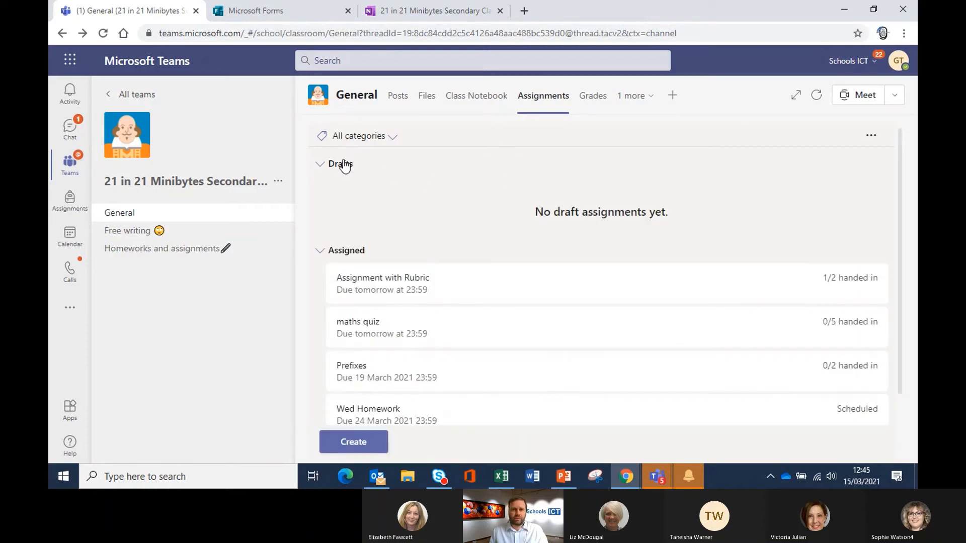
Step: Create a new assignment titled "rubric assignment"
left_click(354, 443)
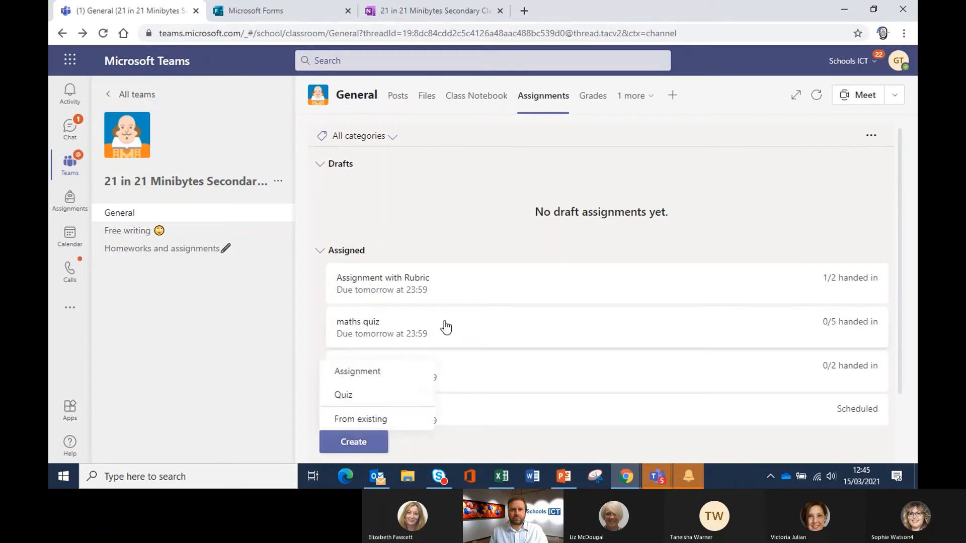
left_click(347, 445)
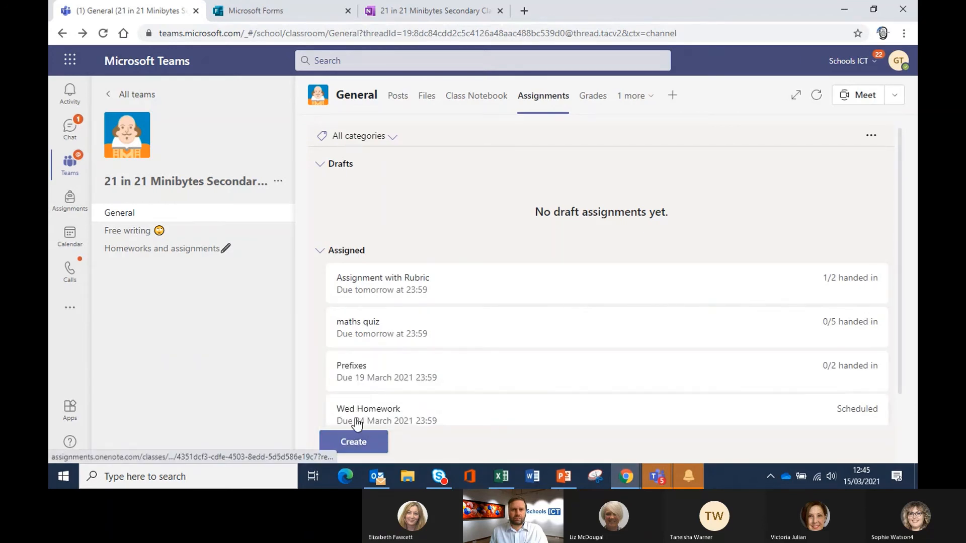
left_click(353, 442)
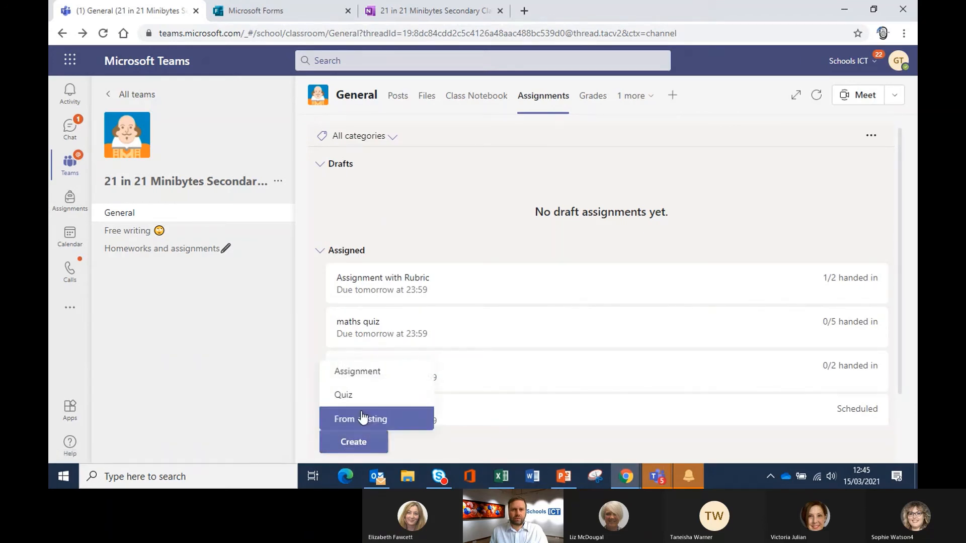
left_click(358, 372)
left_click(411, 204)
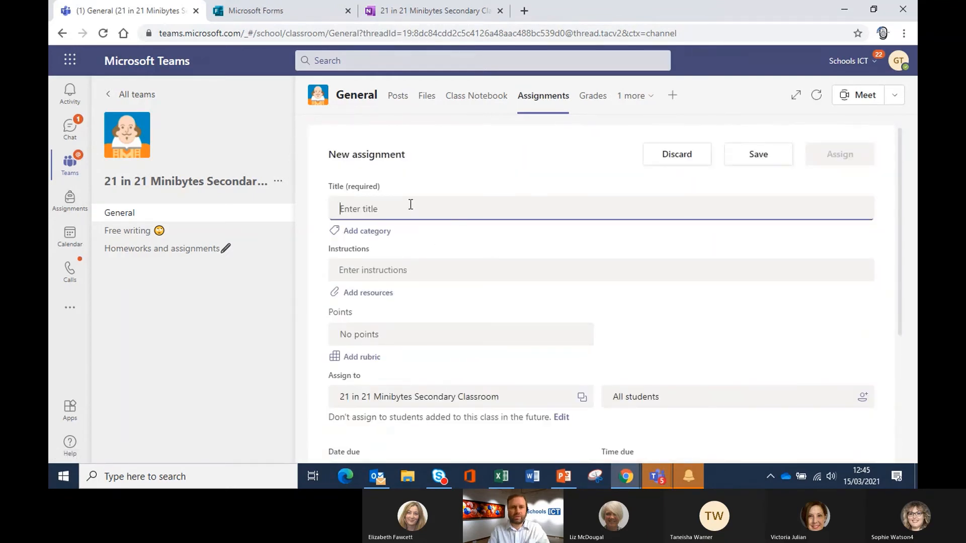
type("rubric a")
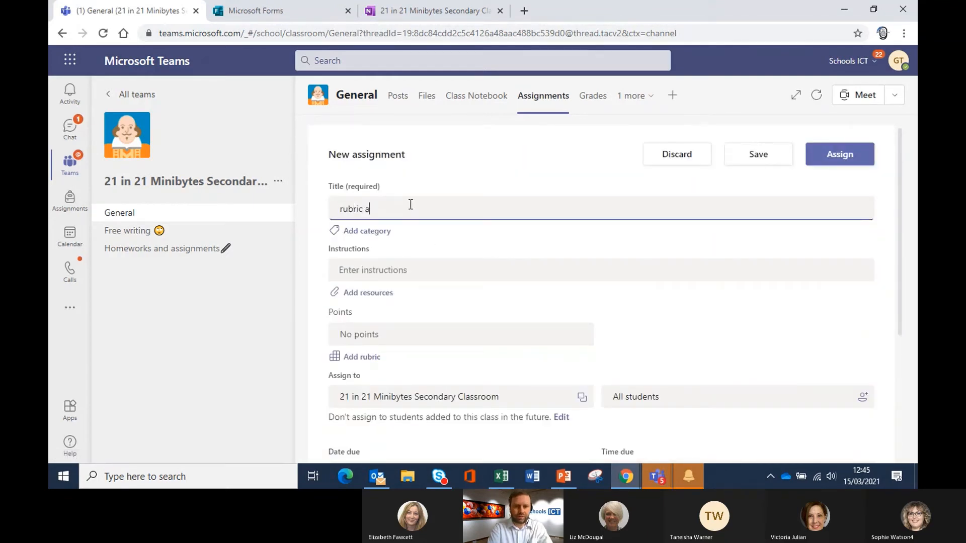
type("ssignment")
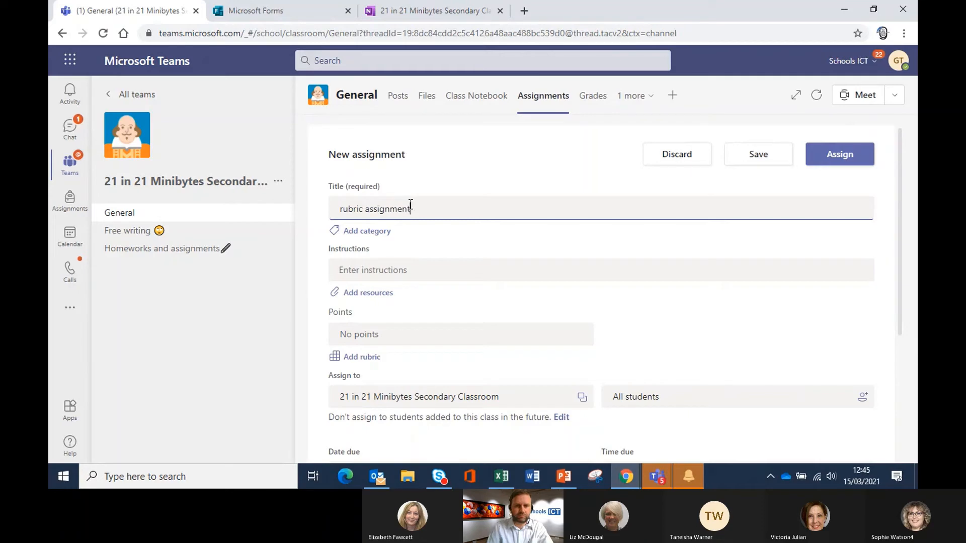
Step: Add a new rubric to the assignment and title it "demo rubric"
left_click(365, 358)
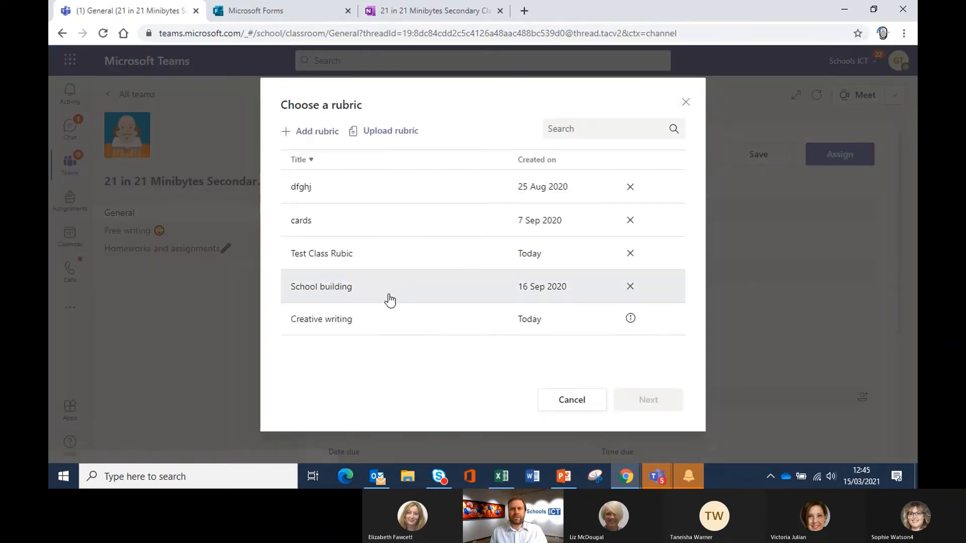
left_click(309, 135)
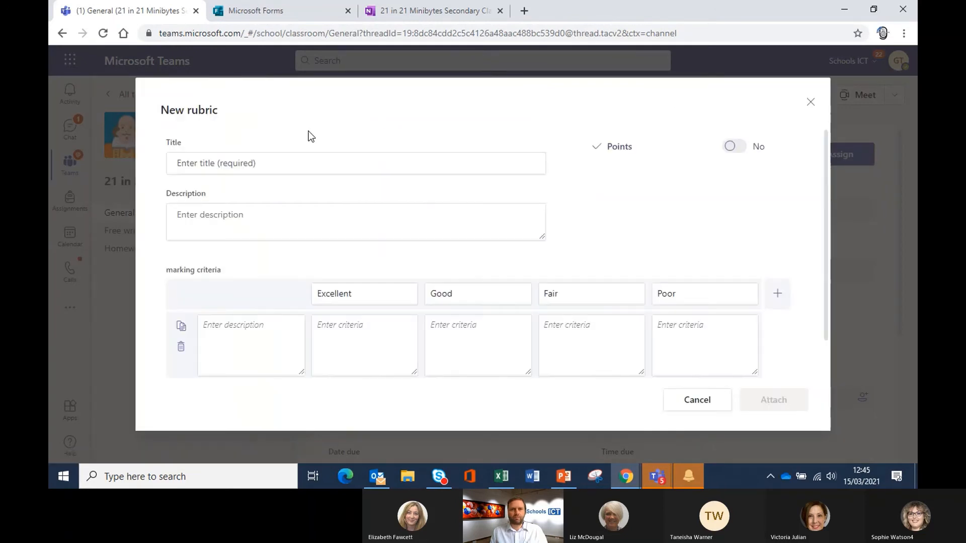
left_click(264, 173)
type("demo")
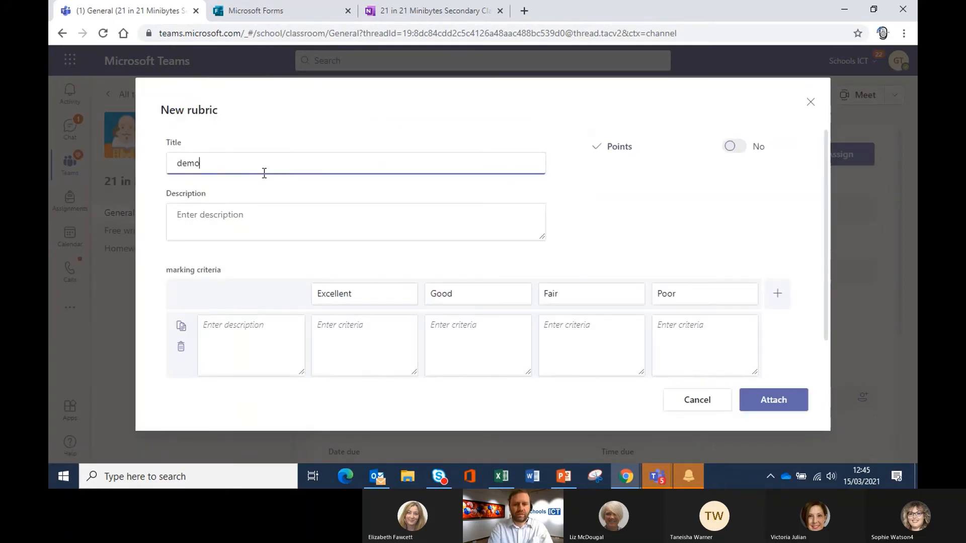
type(" rubric")
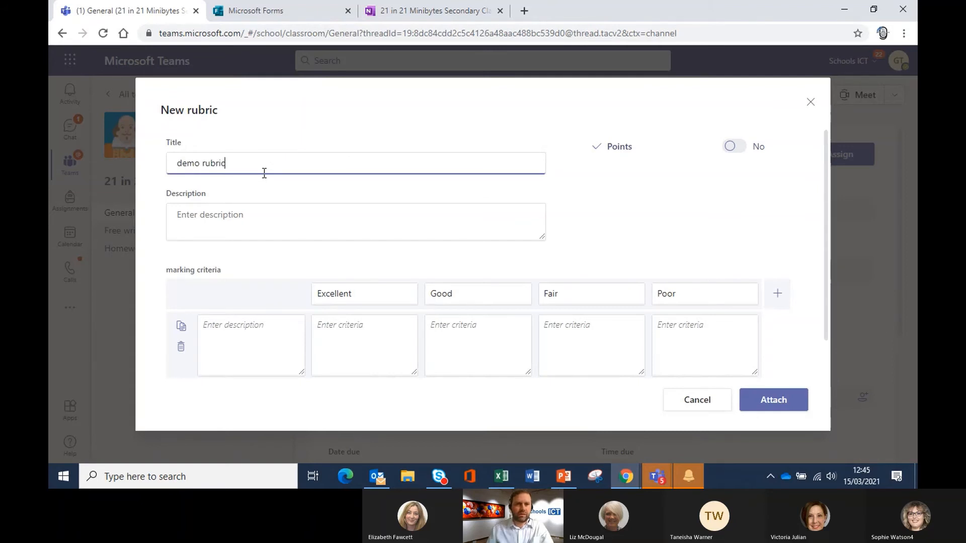
Step: Fill in the first criterion as "descriptor", with "scale top" for Excellent and "scale bottom" for Poor
left_click(266, 325)
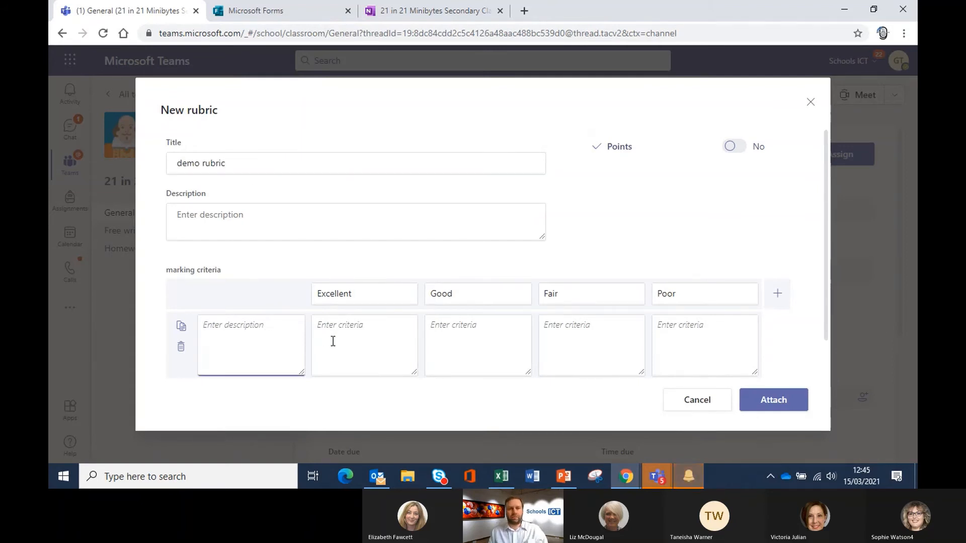
type("descriptor")
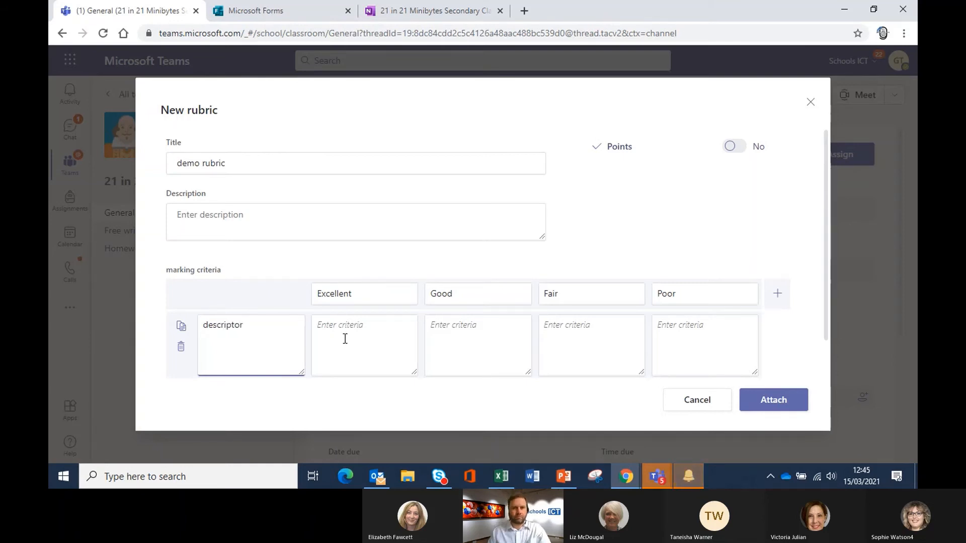
left_click(345, 337)
type("scale 1")
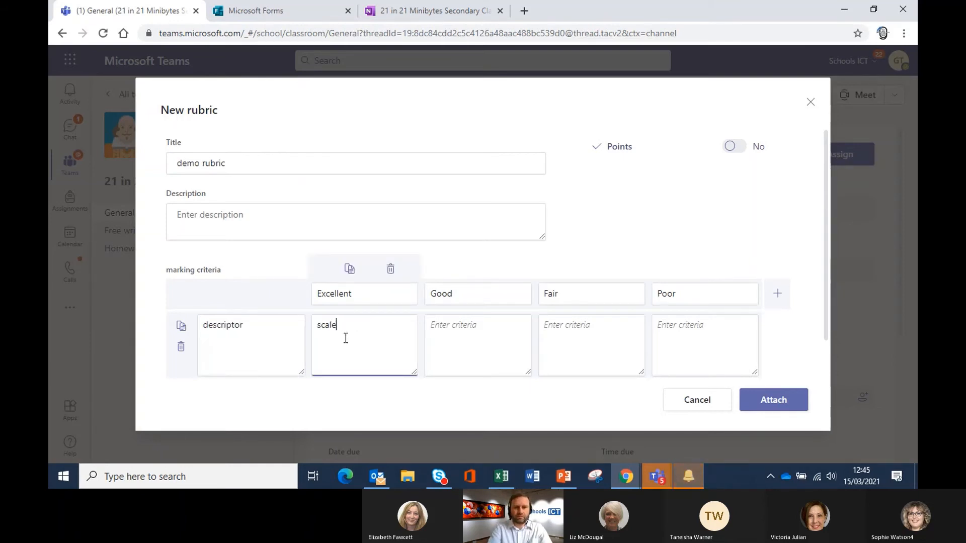
key("ctrl+a")
left_click(346, 338)
key("BackSpace")
type("top")
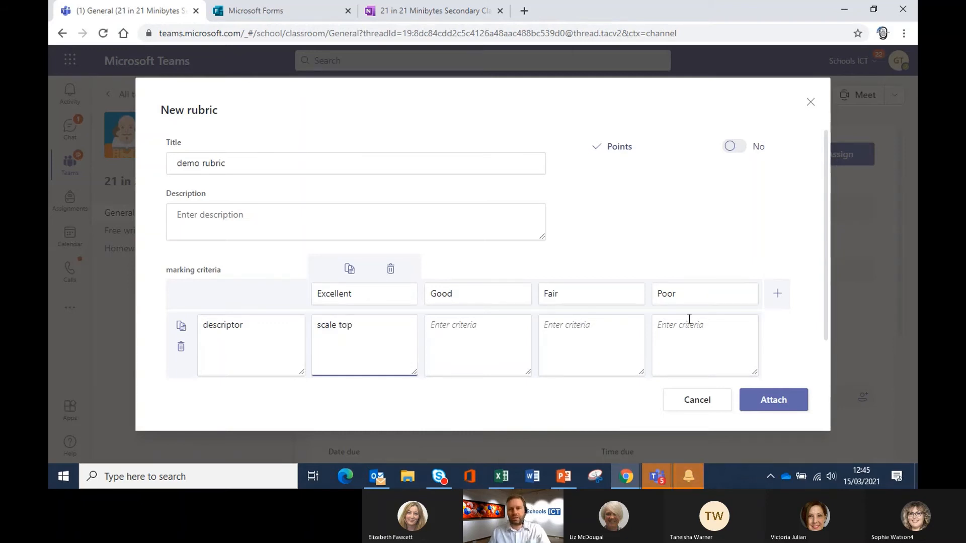
left_click(685, 330)
type("scale ")
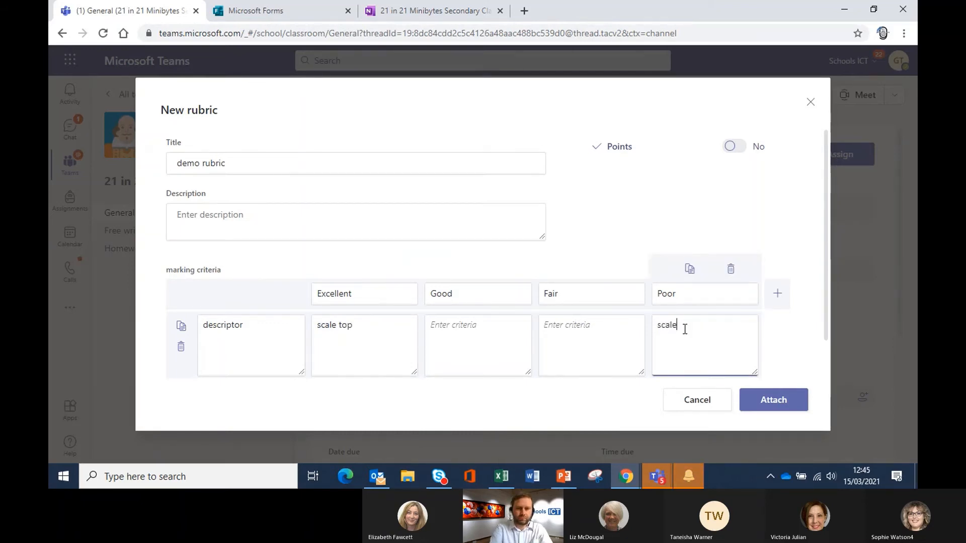
type("bottom")
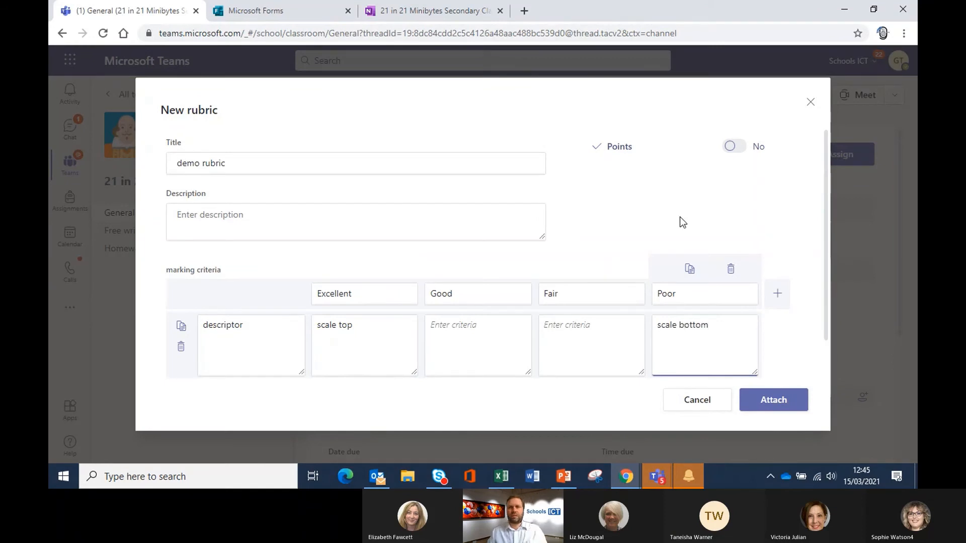
Step: Attach the rubric with points enabled and assign "rubric assignment" to all students in the class
left_click(733, 146)
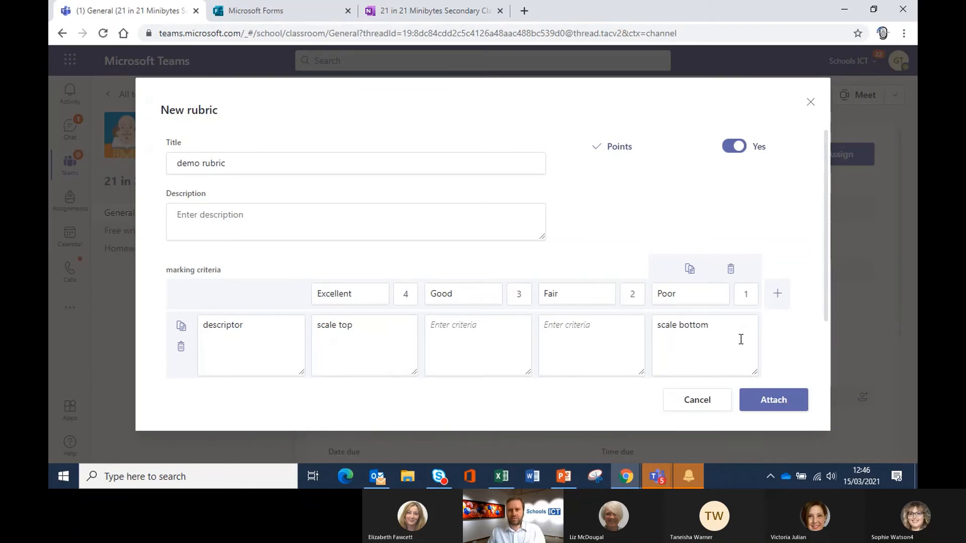
left_click(772, 409)
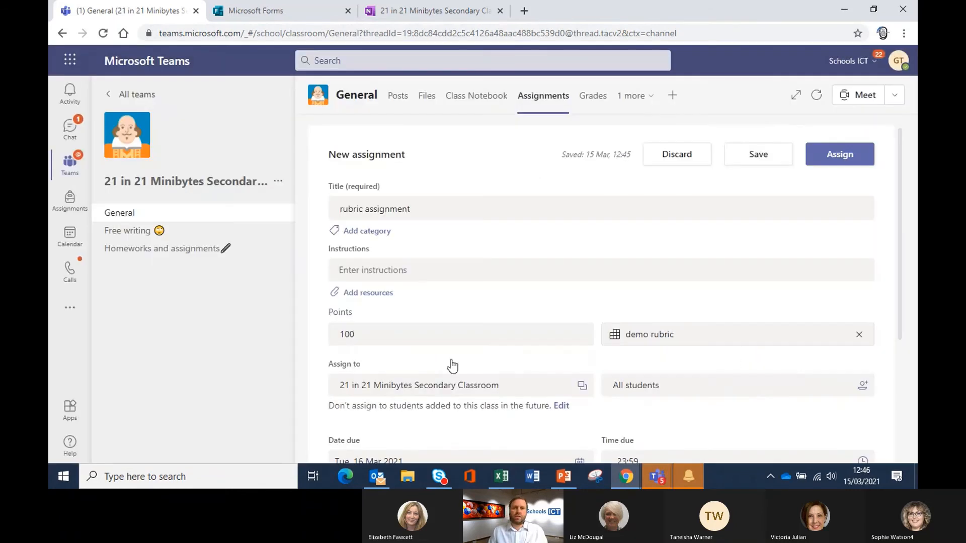
left_click(817, 158)
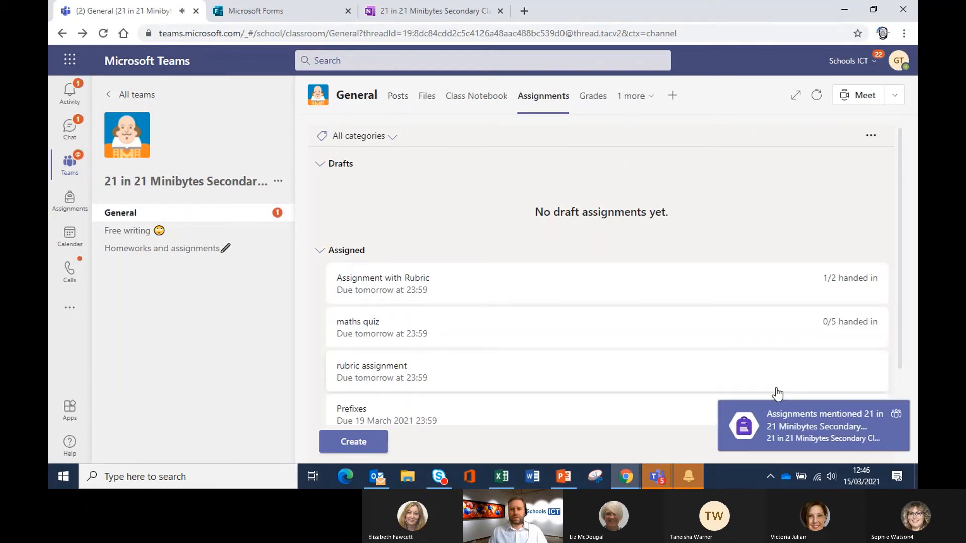
Step: View the "rubric assignment" notification in the General channel's posts, and again in the Incognito Teams window
left_click(409, 100)
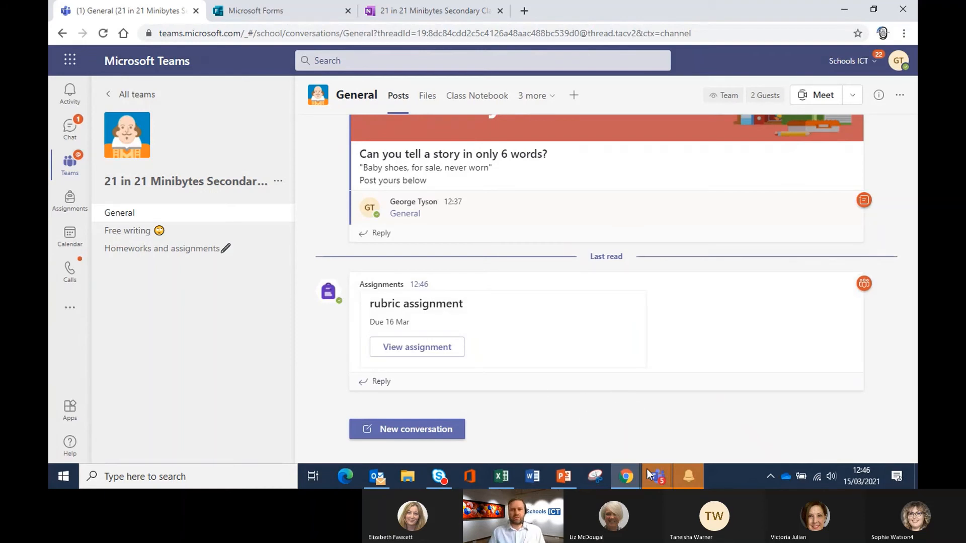
mouse_move(626, 481)
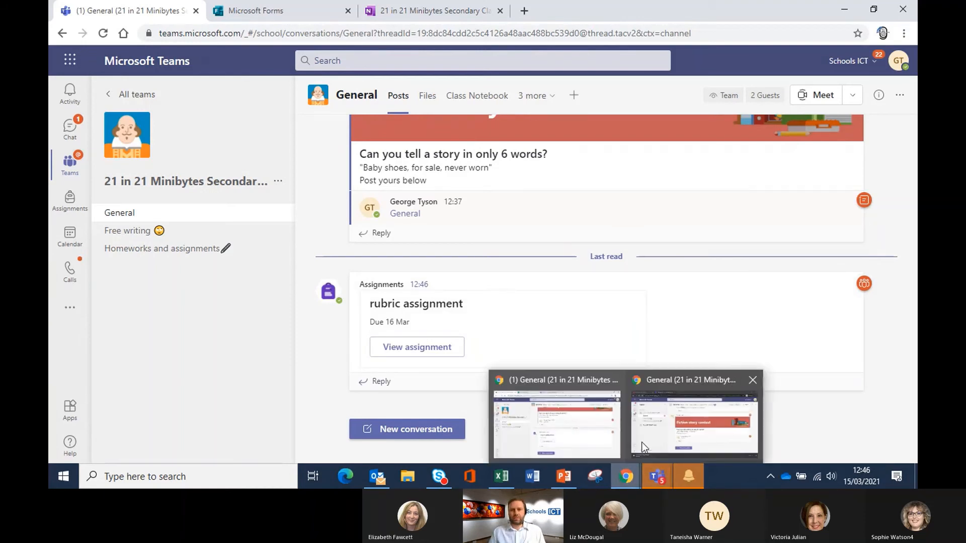
left_click(695, 398)
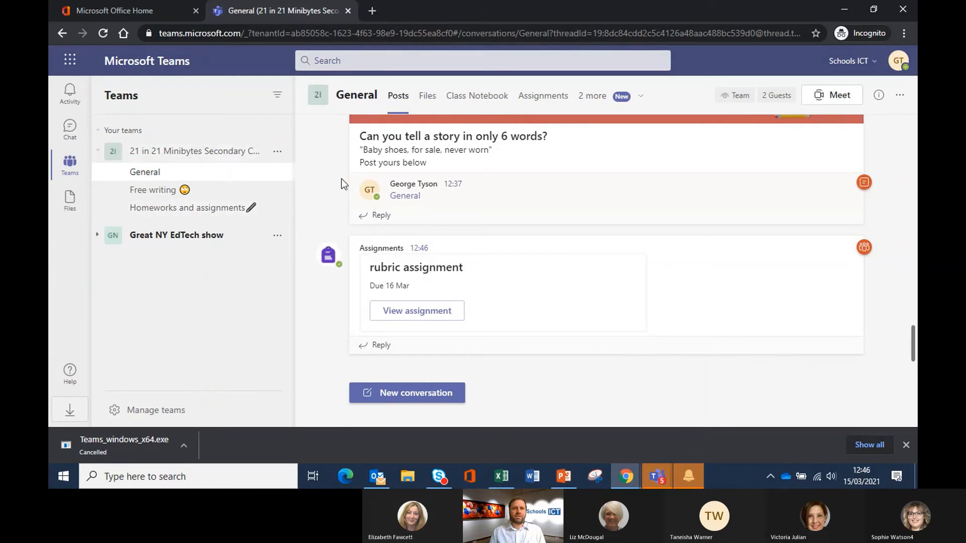
scroll(390, 186, "up", 2)
scroll(391, 185, "up", 2)
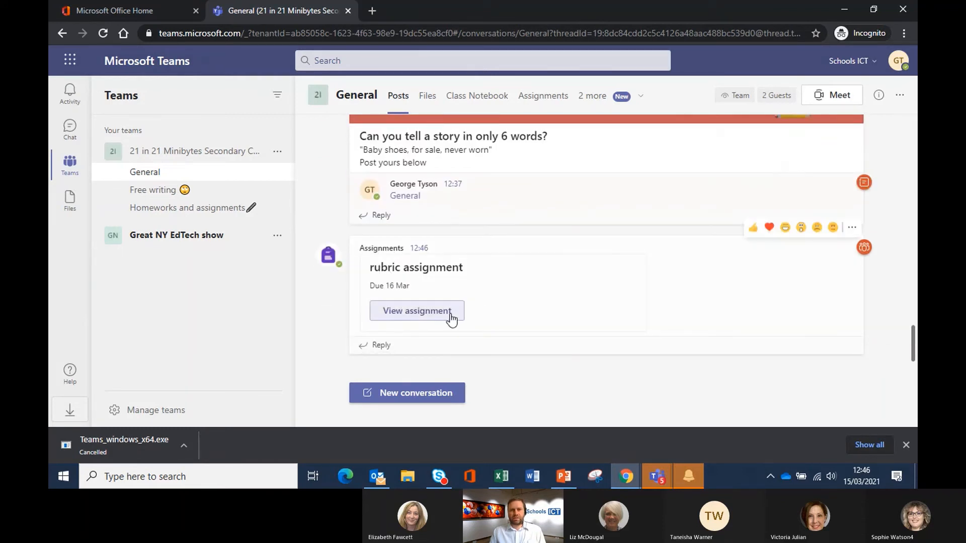
Step: Open "rubric assignment" from its channel post and view its attached "demo rubric"
left_click(425, 313)
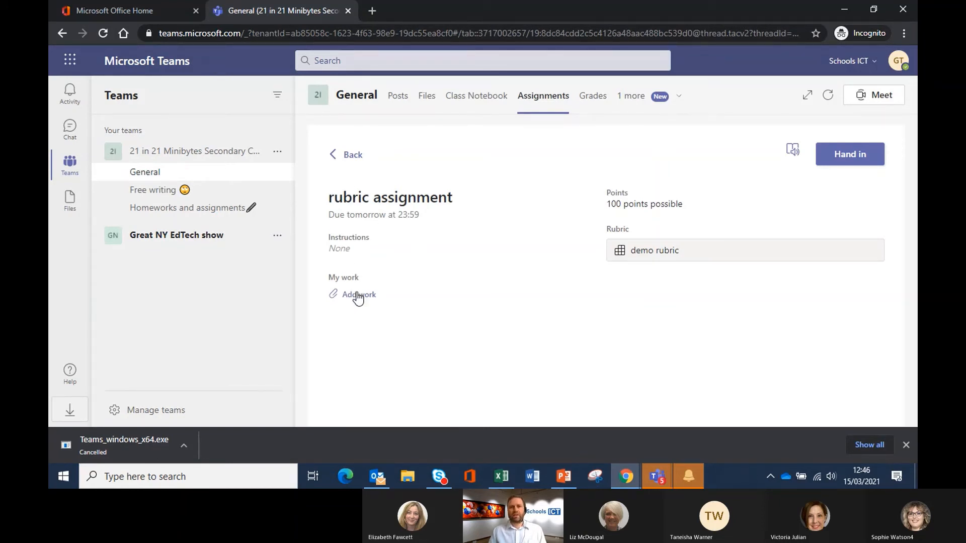
left_click(654, 251)
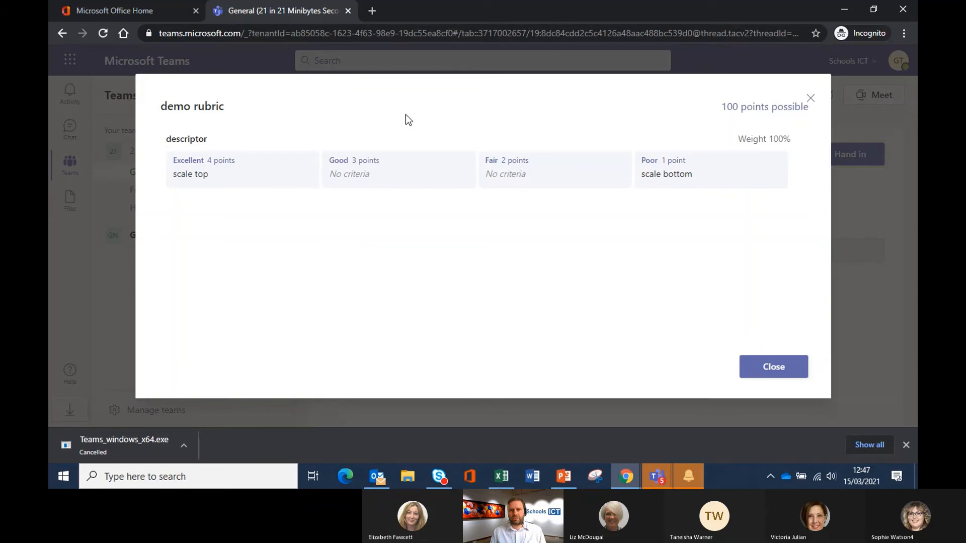
Step: Close the rubric view and attach "Demo word doc" from this device's Desktop as the student's work on "rubric assignment"
left_click(811, 98)
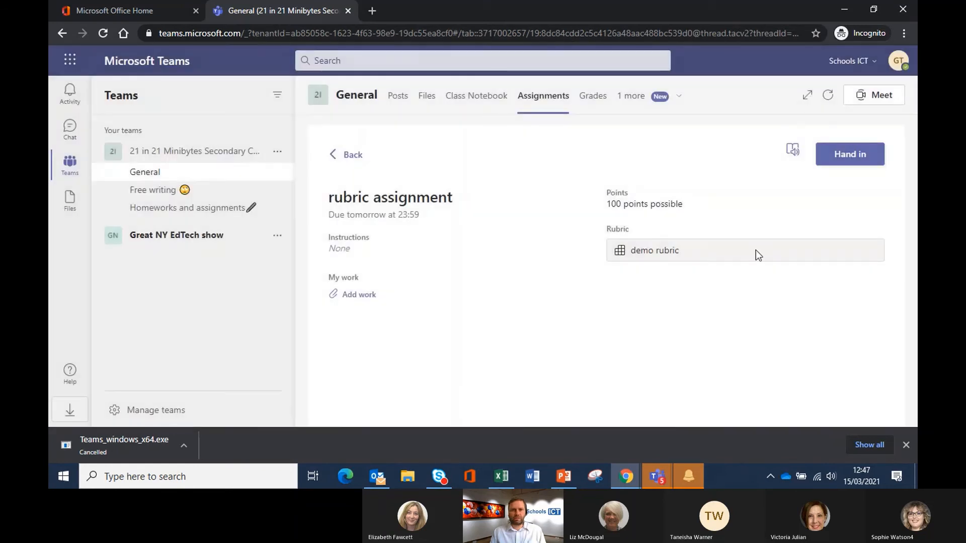
left_click(363, 297)
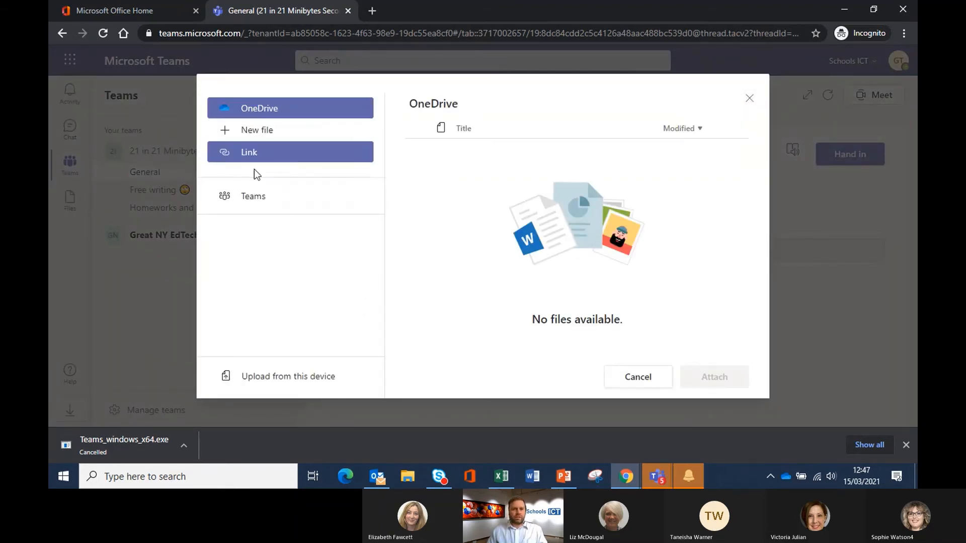
left_click(285, 378)
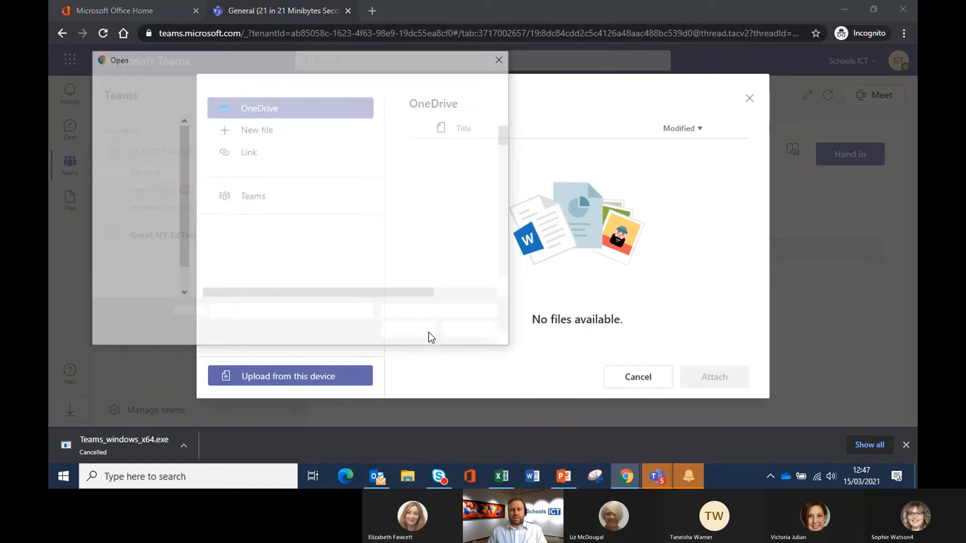
scroll(288, 213, "down", 2)
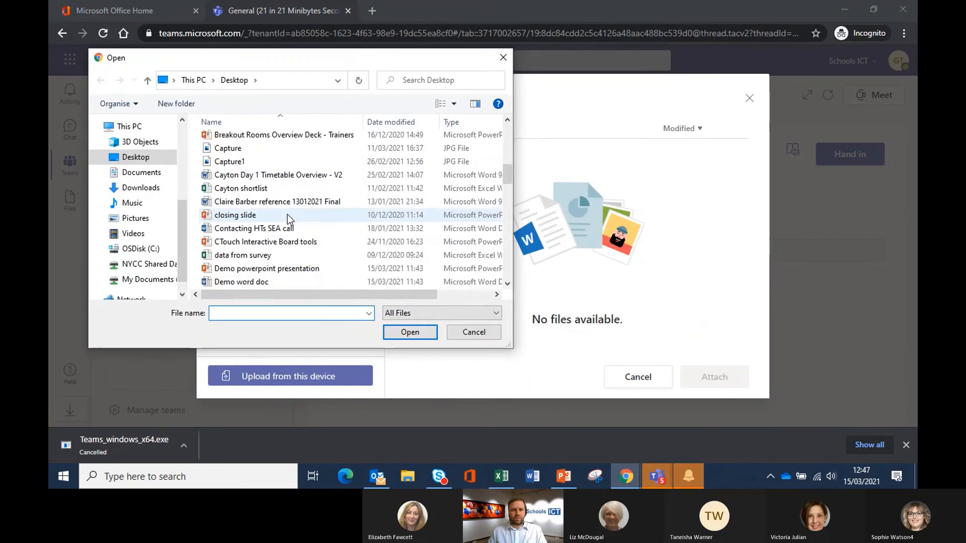
left_click(258, 242)
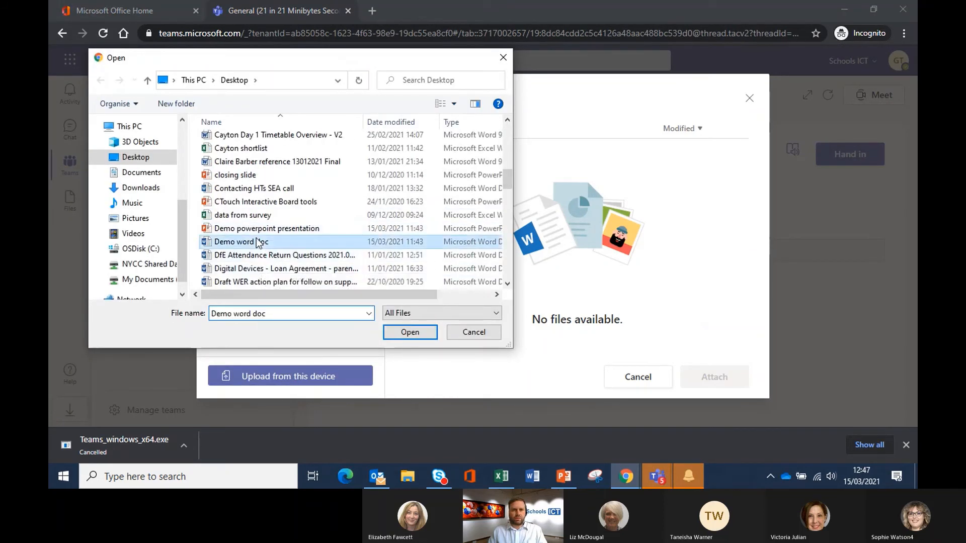
left_click(411, 332)
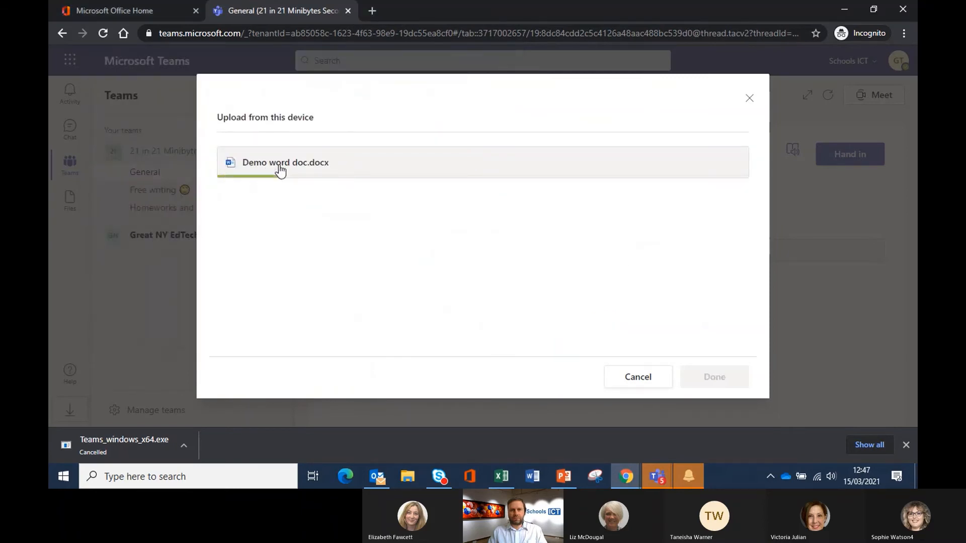
left_click(708, 382)
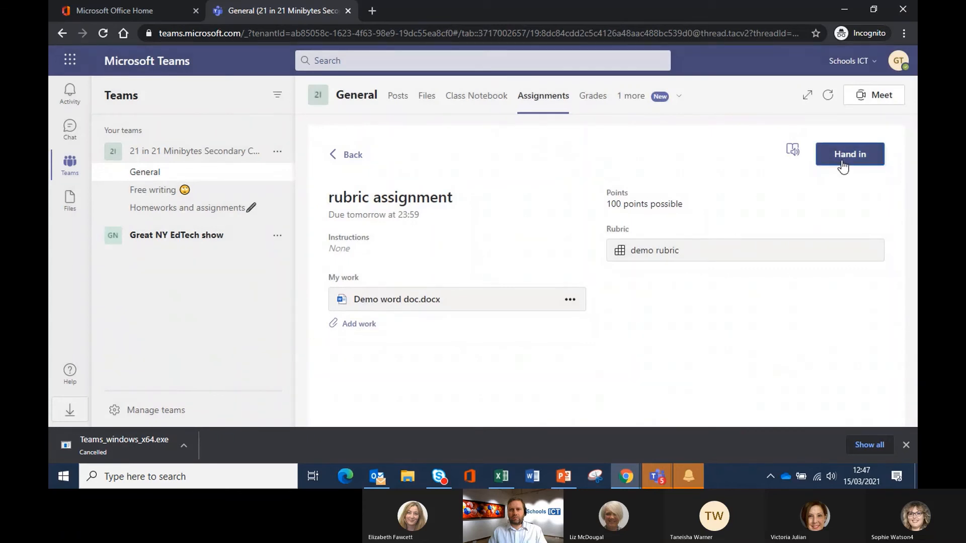
Step: Hand in "rubric assignment" with the attached Word document
left_click(843, 164)
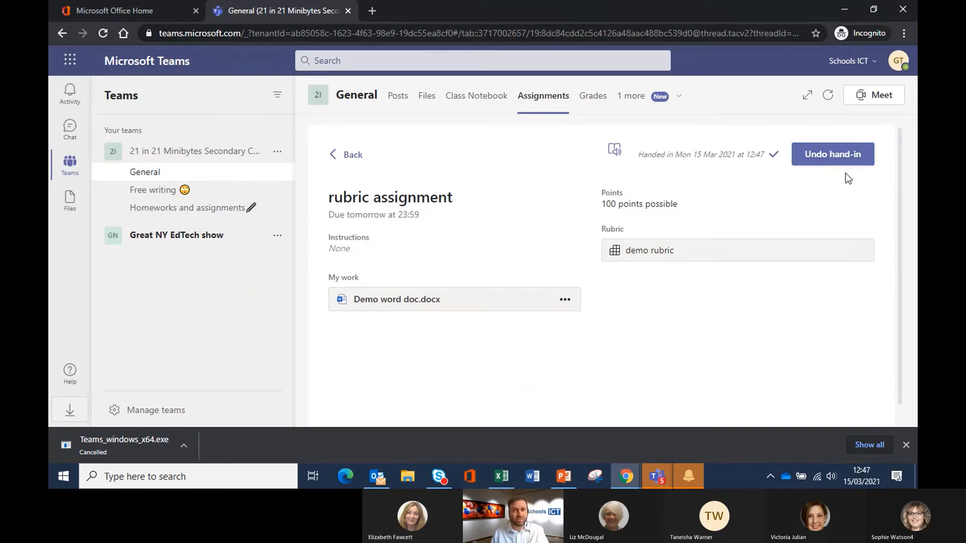
left_click(837, 156)
left_click(827, 157)
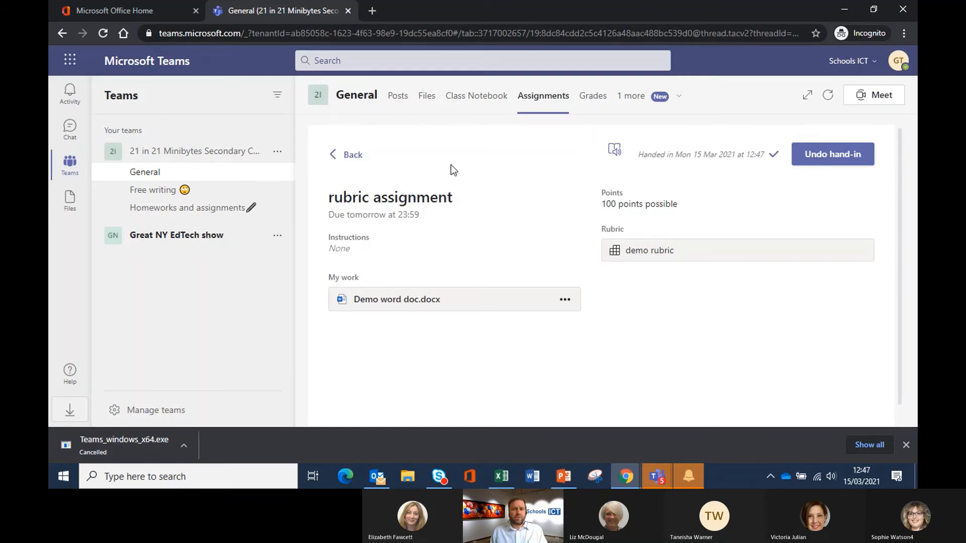
Step: Switch to the teacher's Teams window, open "rubric assignment" from its General channel post, and open the handed-in student work
left_click(654, 476)
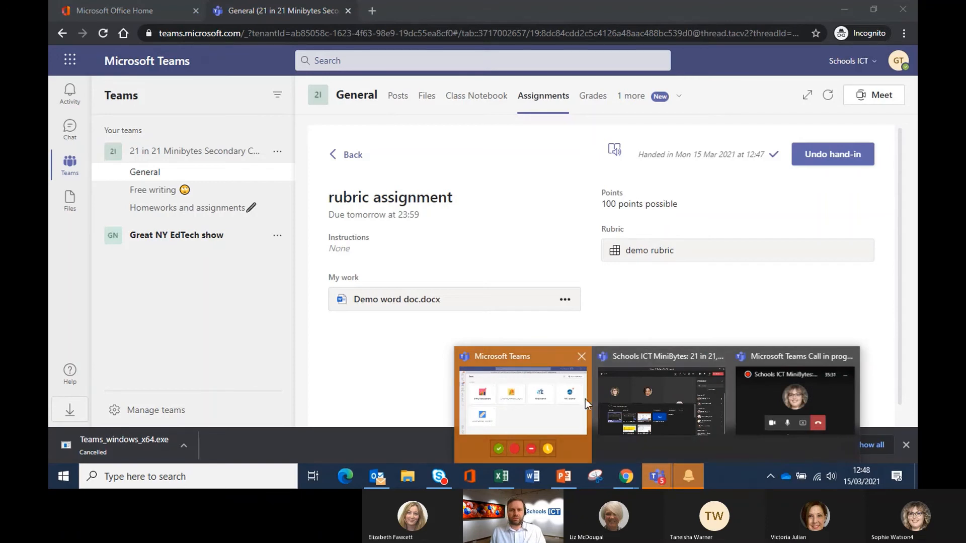
mouse_move(620, 477)
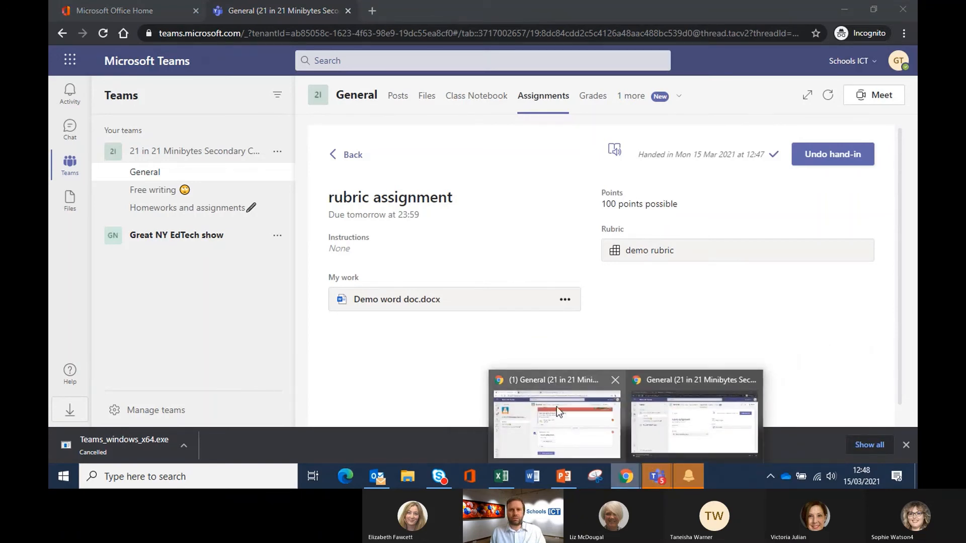
left_click(553, 421)
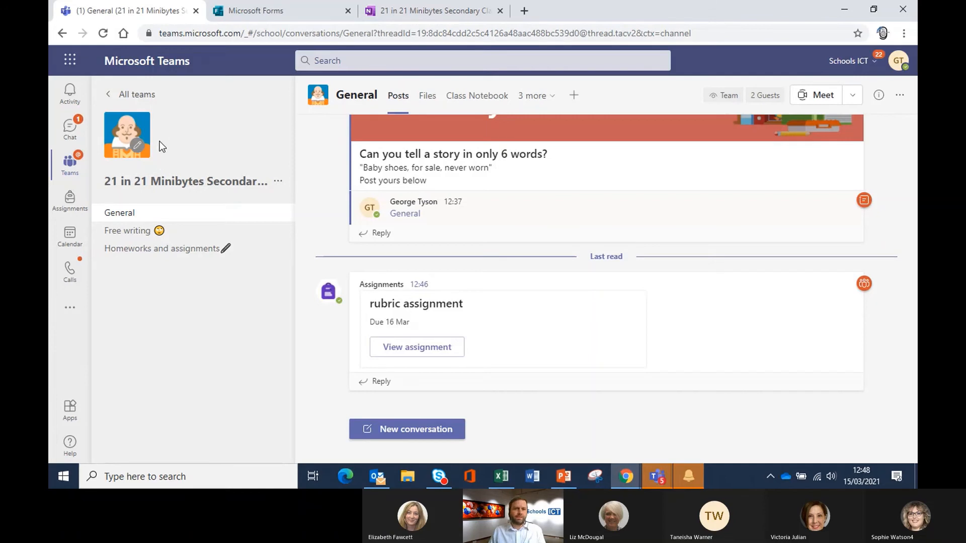
left_click(413, 348)
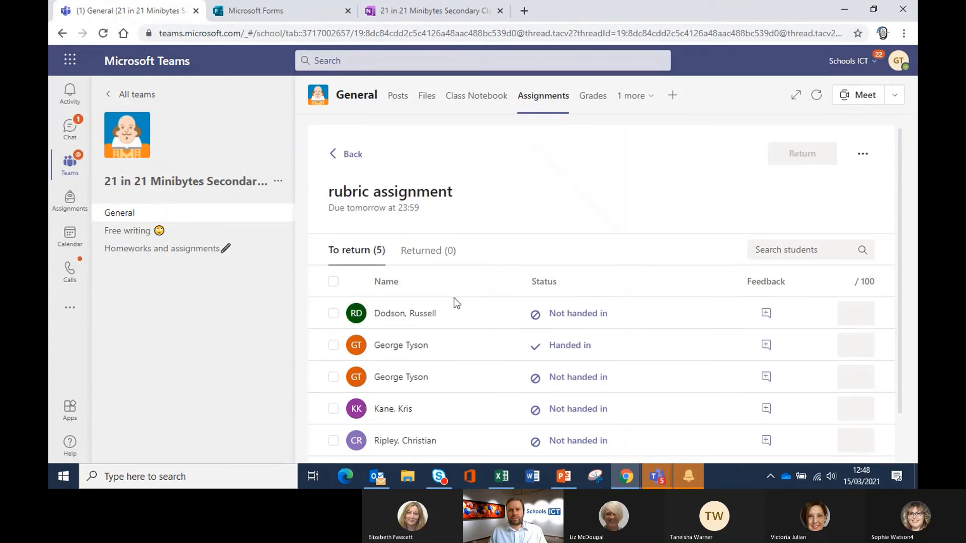
scroll(454, 302, "down", 1)
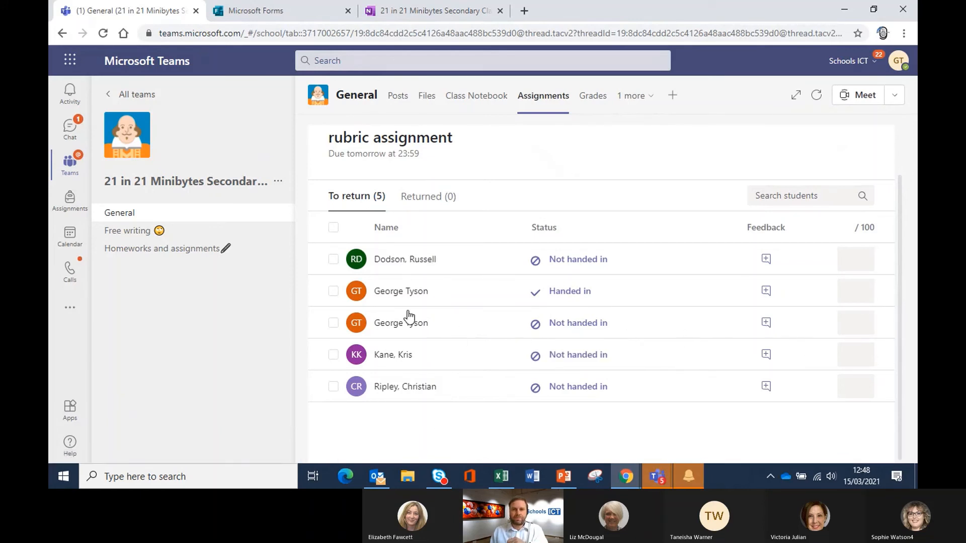
left_click(566, 297)
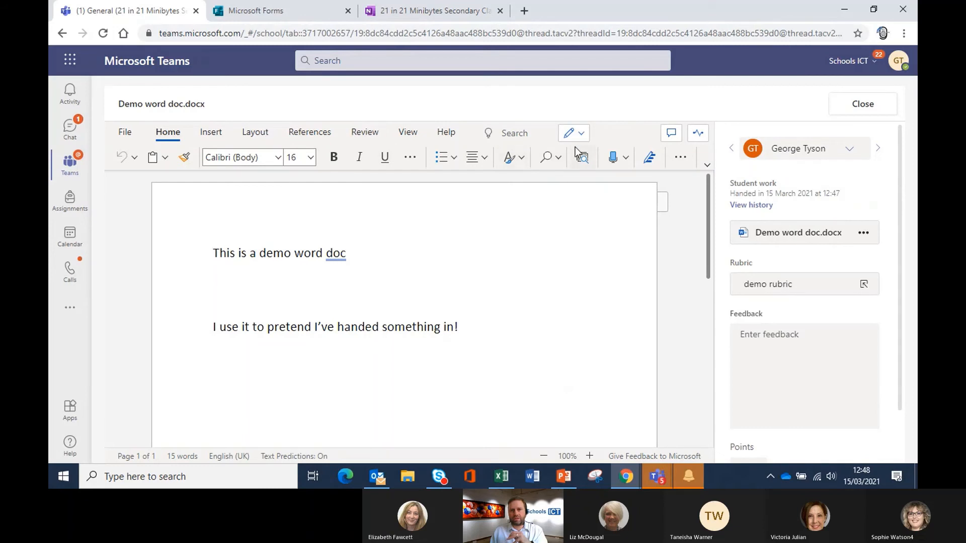
Step: Enter the feedback "This is not your best piece of creative writing!" for the student's work
left_click(764, 345)
type("This is not your best pie")
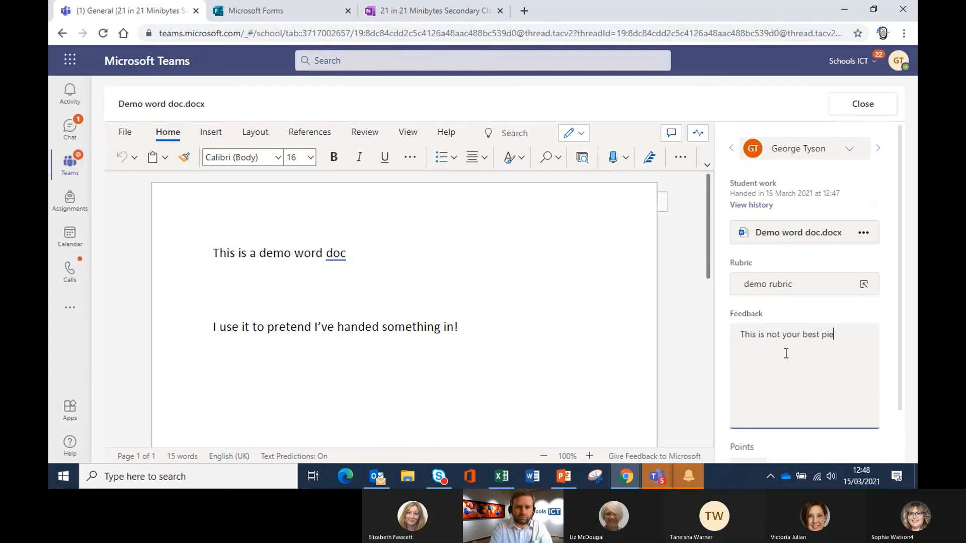
type("ce of creative w")
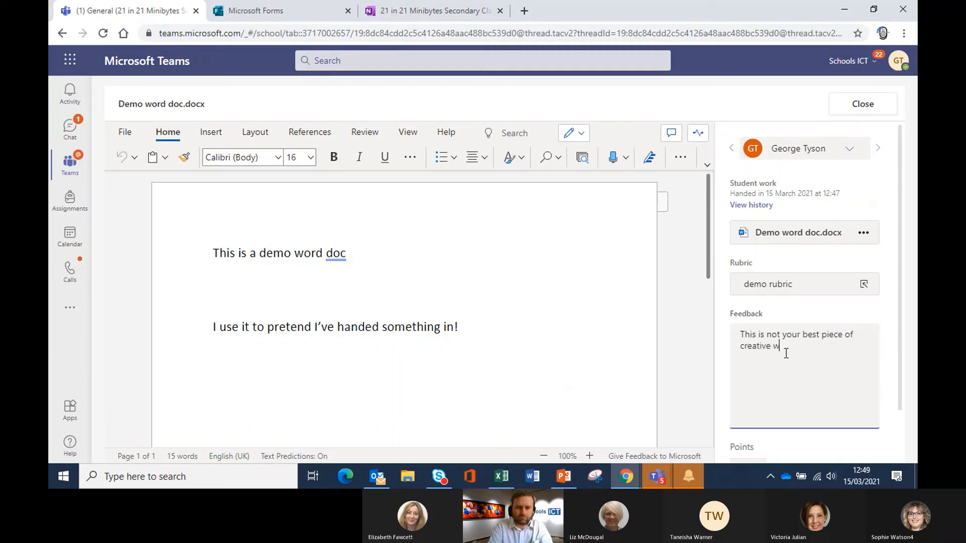
type("rting")
type("i")
left_click(800, 396)
type("!")
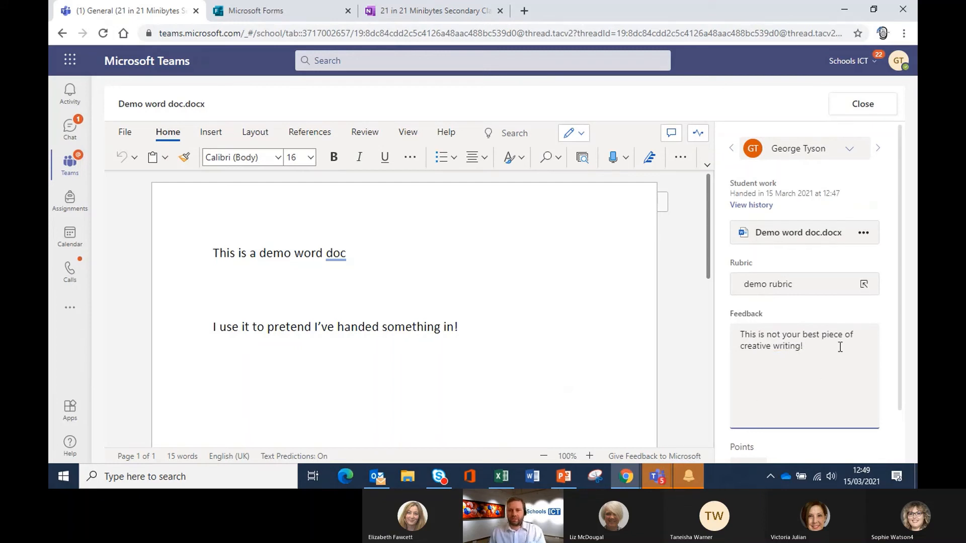
Step: Open the "demo rubric" for marking and rate "descriptor" as Excellent, 4 points
left_click(846, 290)
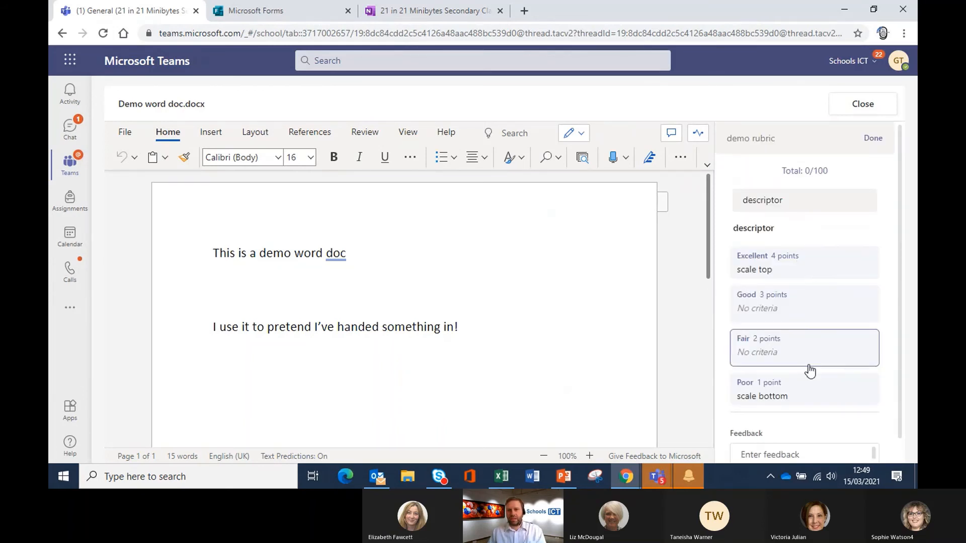
left_click(800, 267)
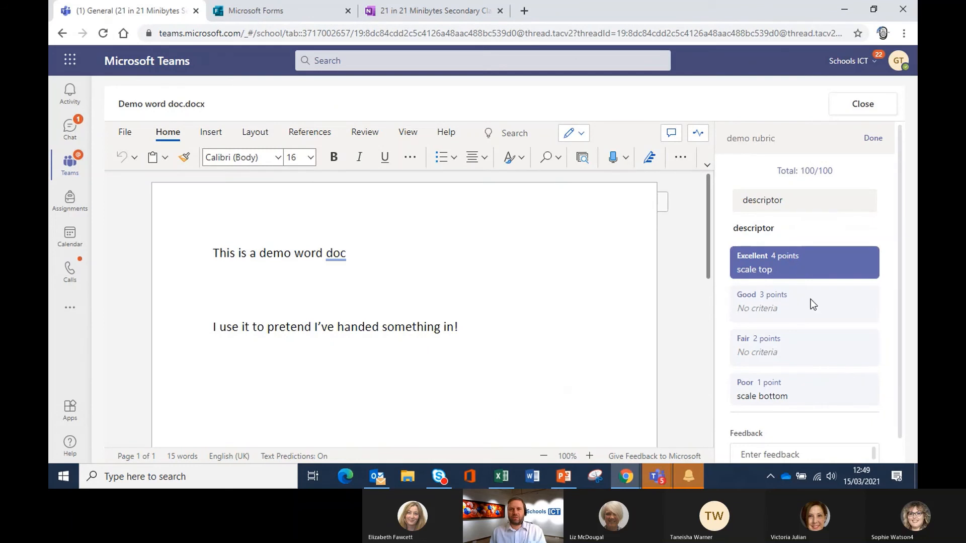
scroll(835, 352, "down", 1)
scroll(805, 312, "up", 1)
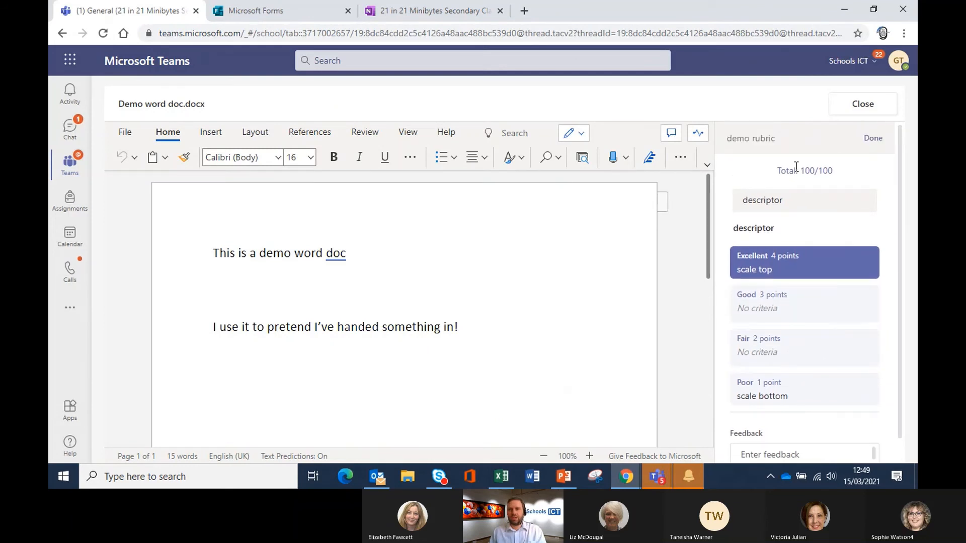
Step: Try out the Good, Fair, Poor and Excellent ratings for "descriptor", ending on Good, 3 points
left_click(798, 309)
left_click(796, 347)
left_click(798, 393)
left_click(798, 356)
left_click(798, 317)
left_click(793, 262)
left_click(798, 320)
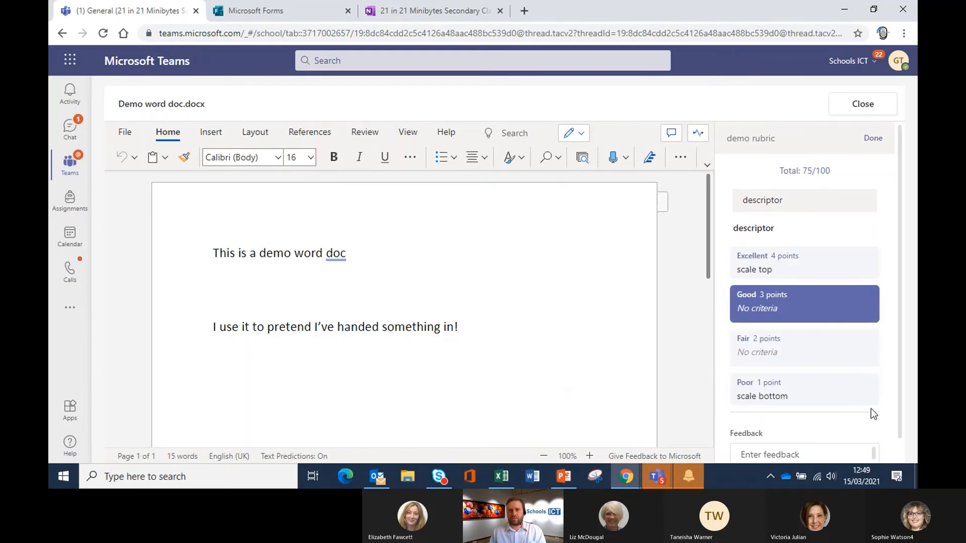
Step: Rate "descriptor" as Fair, 2 points, in the rubric and return the marked work to the student
scroll(810, 337, "down", 1)
left_click(808, 333)
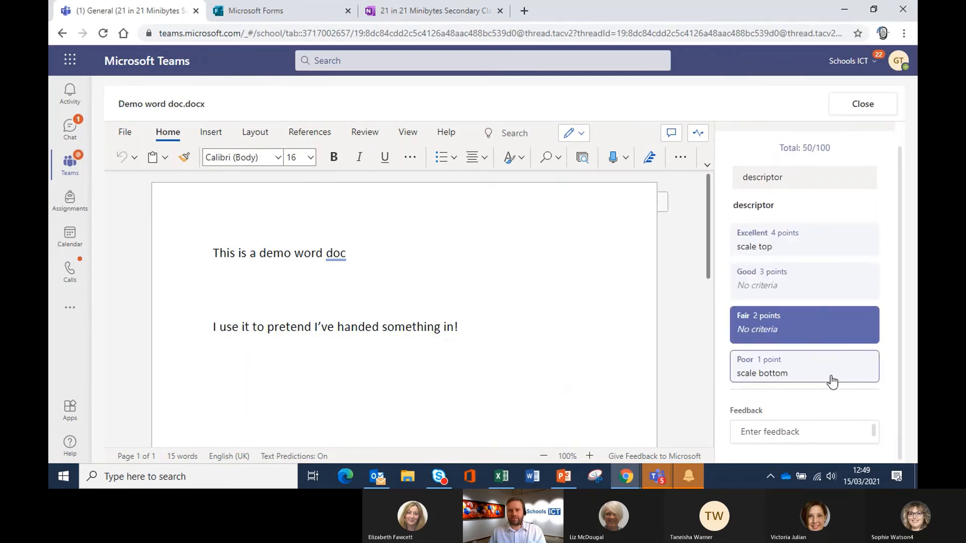
left_click(838, 432)
scroll(843, 422, "down", 1)
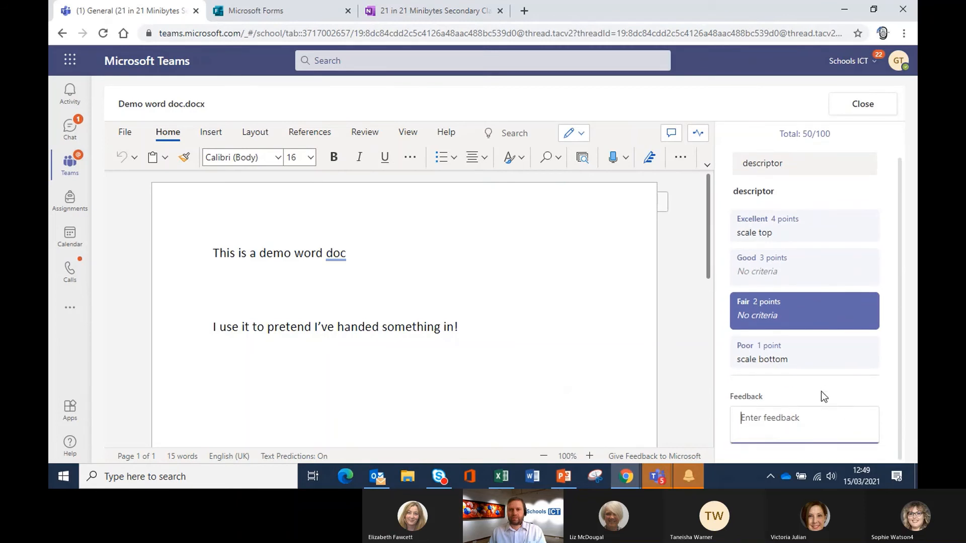
scroll(821, 391, "up", 2)
left_click(875, 144)
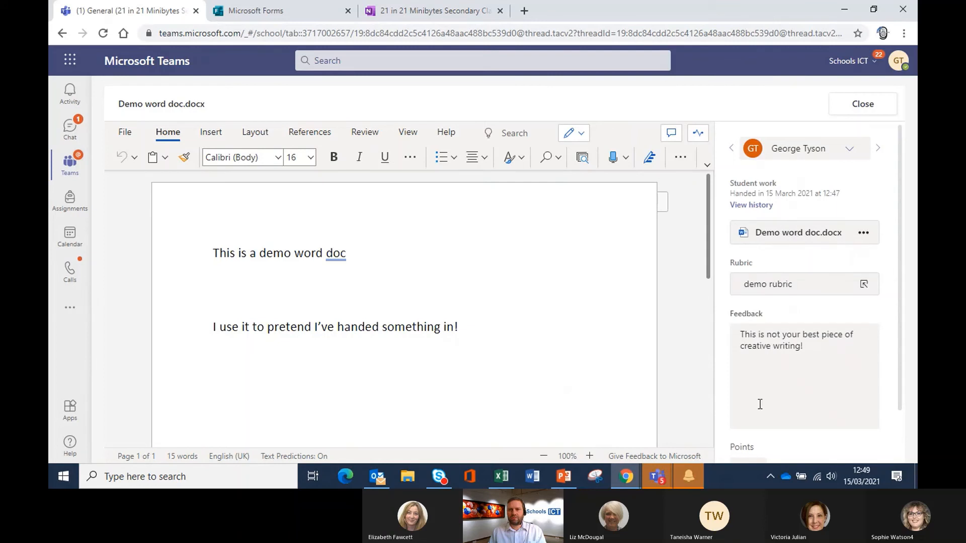
scroll(770, 387, "down", 2)
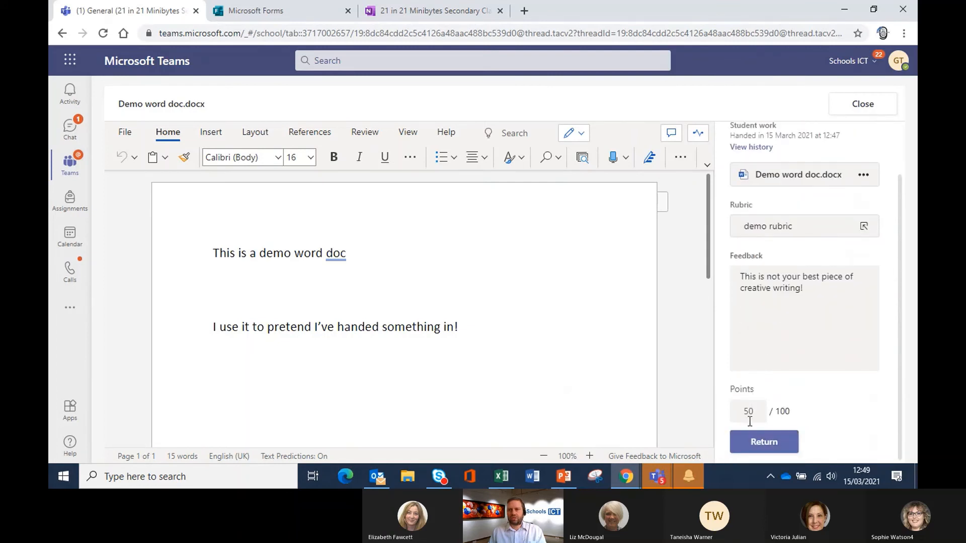
left_click(750, 441)
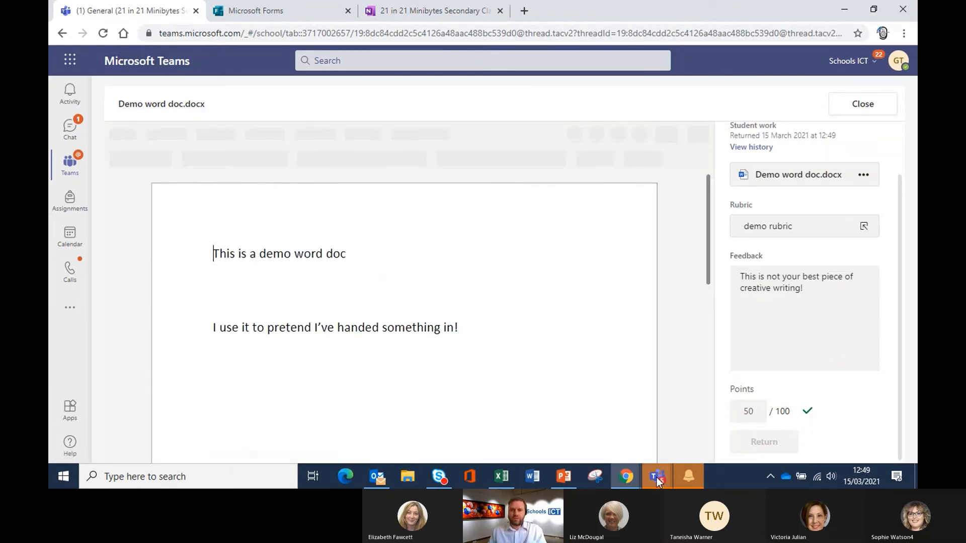
Step: Switch to the student's Incognito Teams window, open the returned "rubric assignment" from its notification, and view the feedback and points
mouse_move(626, 470)
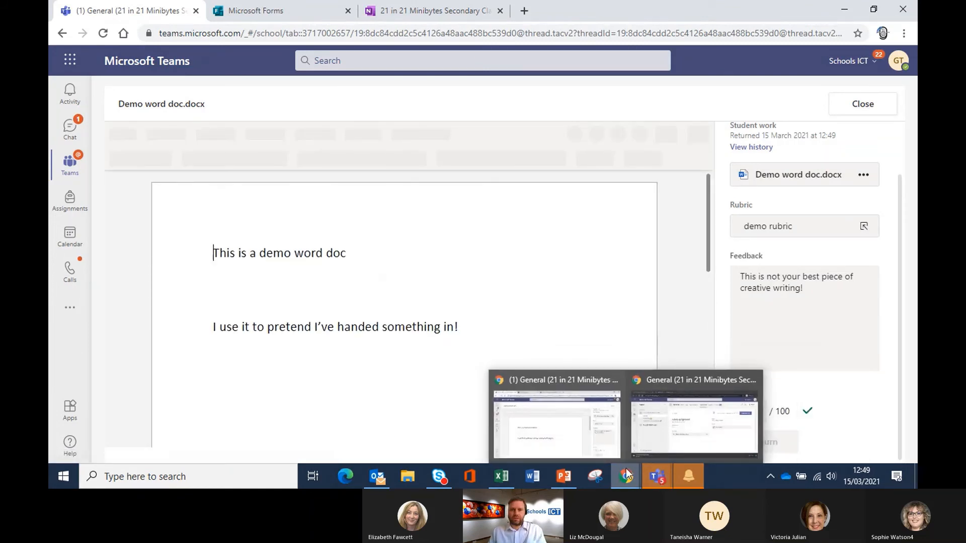
left_click(665, 412)
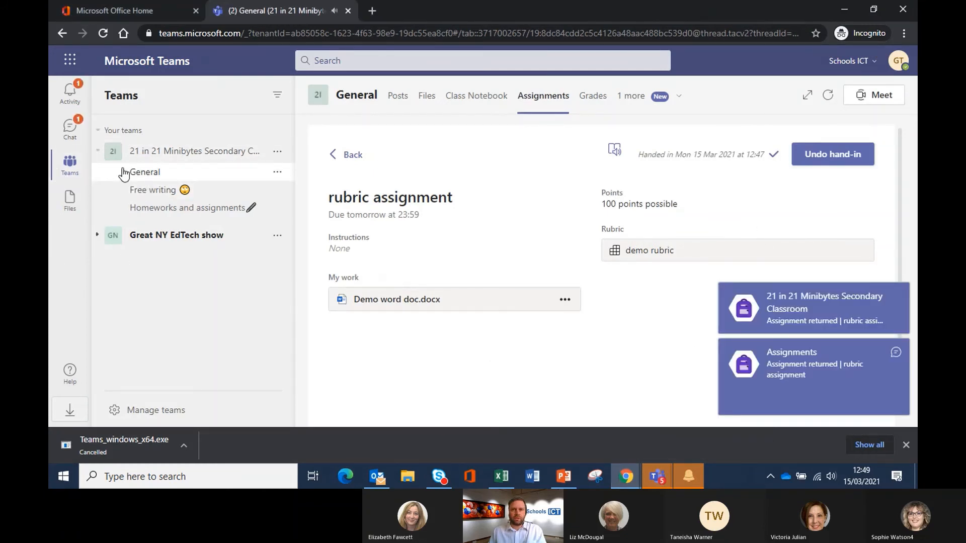
left_click(795, 366)
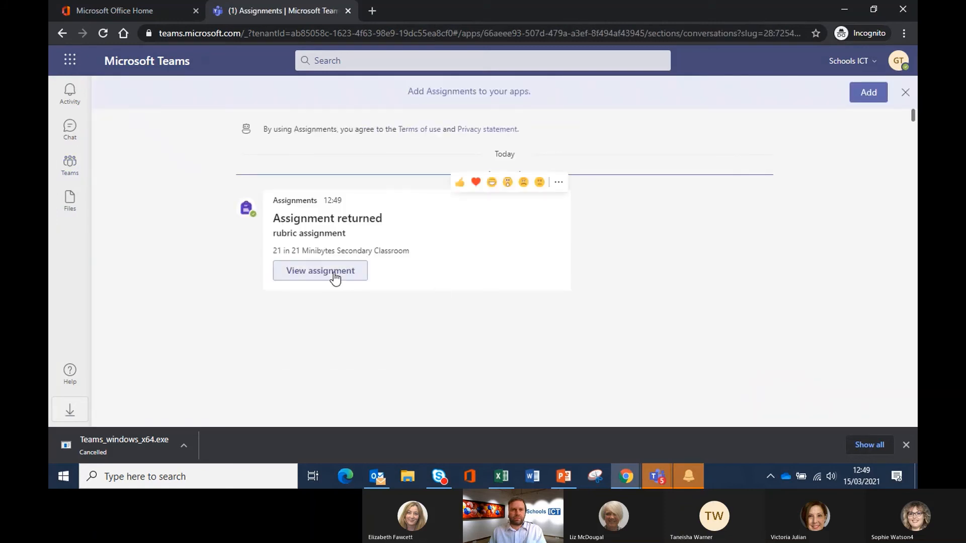
left_click(333, 274)
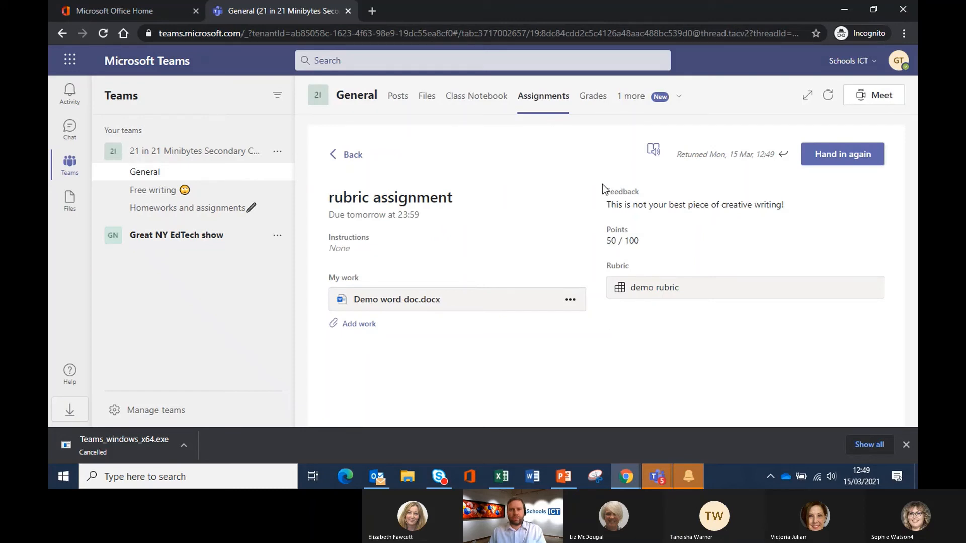
left_click_drag(602, 185, 692, 246)
left_click(659, 251)
left_click_drag(621, 232, 605, 197)
left_click(724, 241)
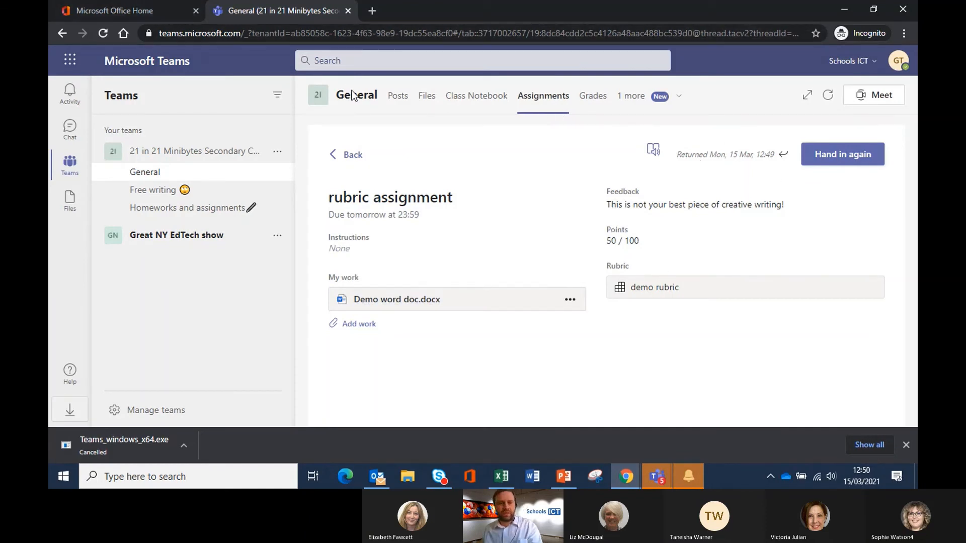
Step: Return to the teacher's Teams window and open the 21 in 21 Minibytes Secondary Classroom team from the list of all teams
key("alt+Tab")
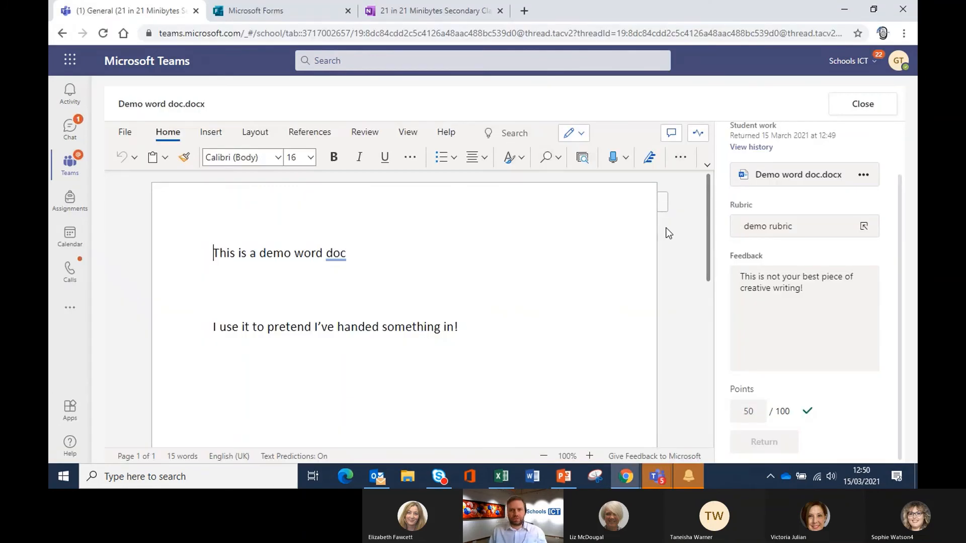
left_click(70, 171)
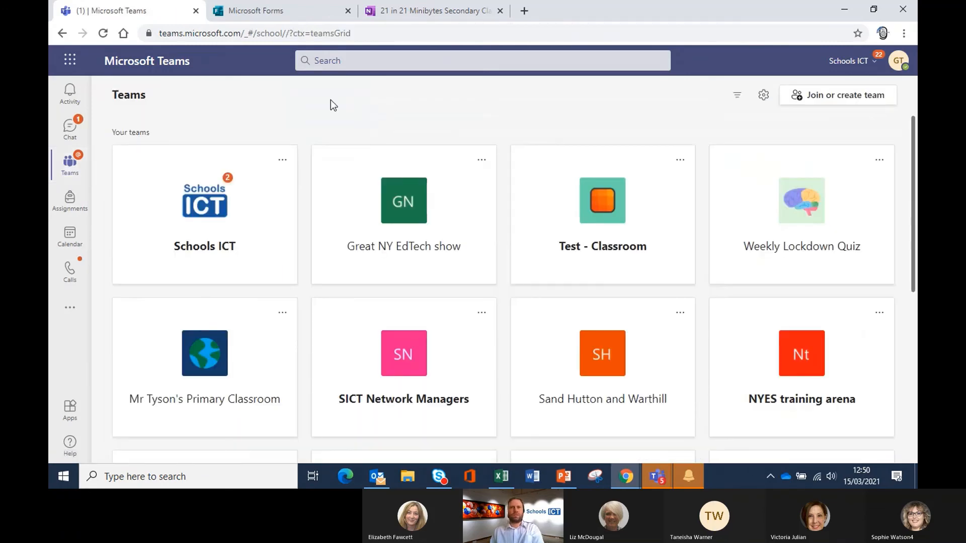
scroll(604, 282, "down", 5)
left_click(798, 307)
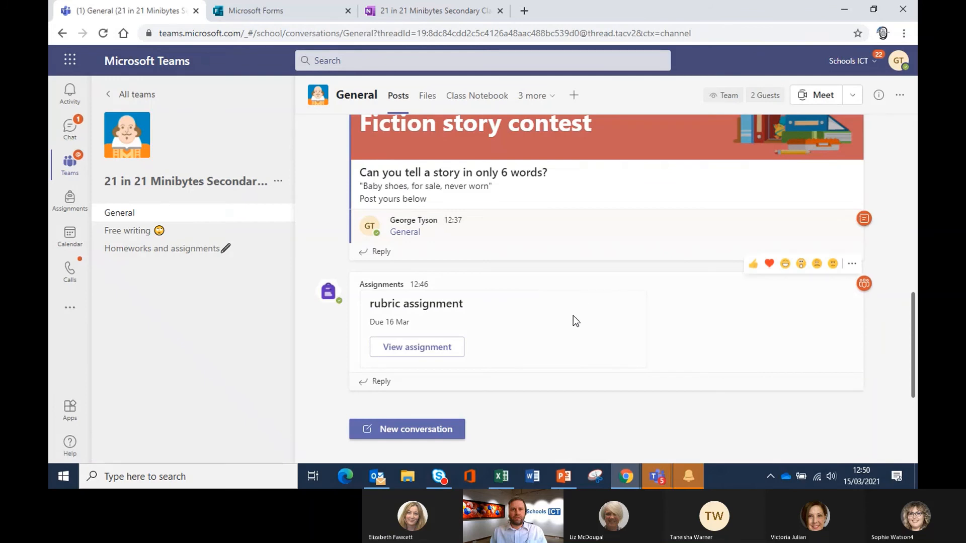
Step: Review the General channel's assignments and grades, and check the options for the student's mark on "rubric assignment"
scroll(518, 320, "up", 3)
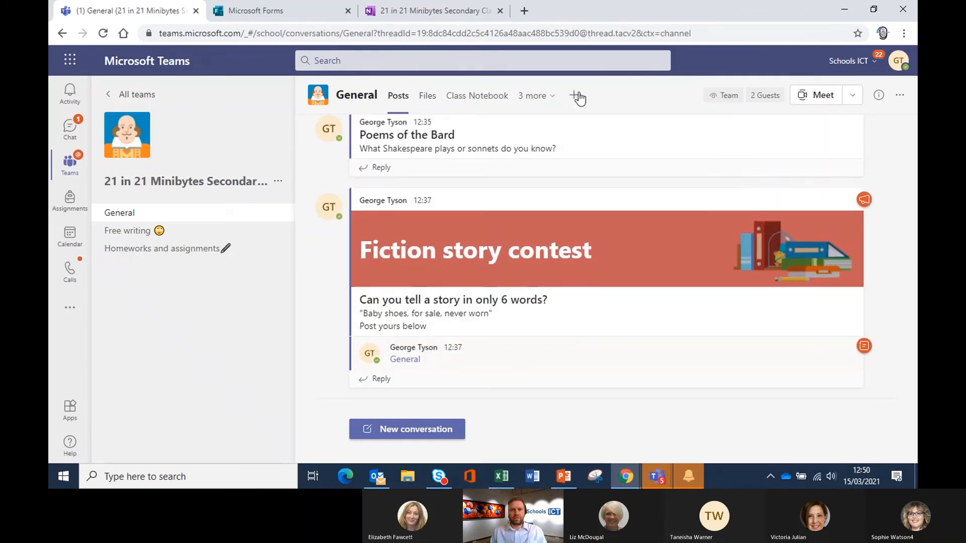
left_click(551, 98)
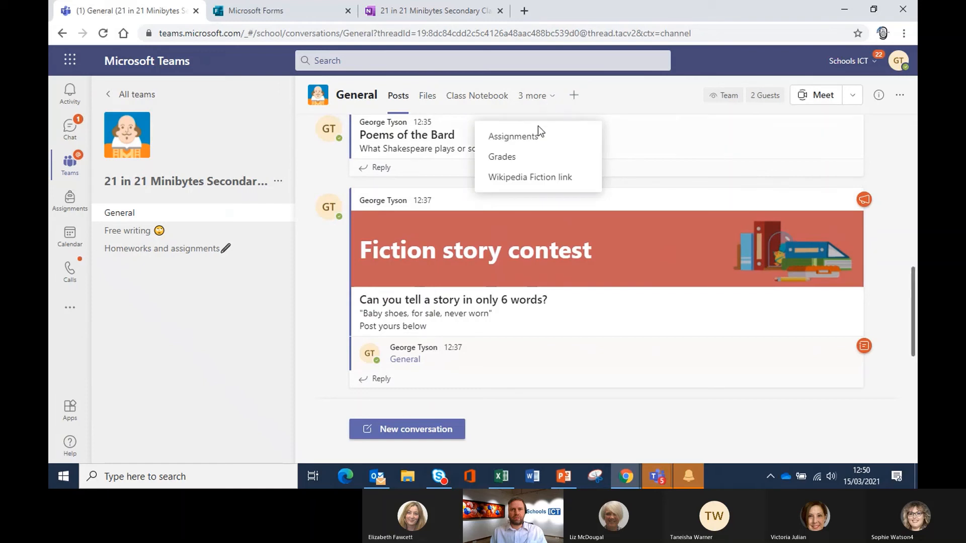
left_click(514, 137)
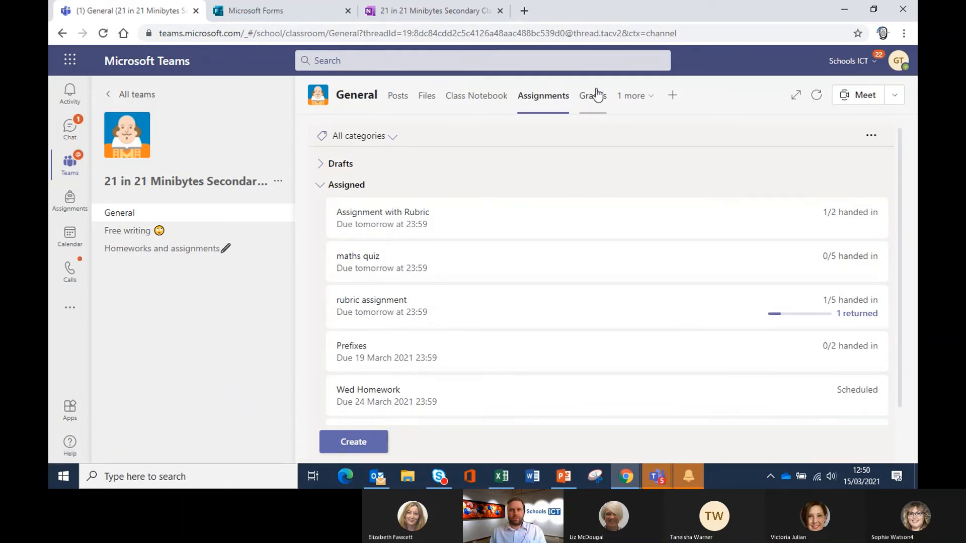
left_click(595, 104)
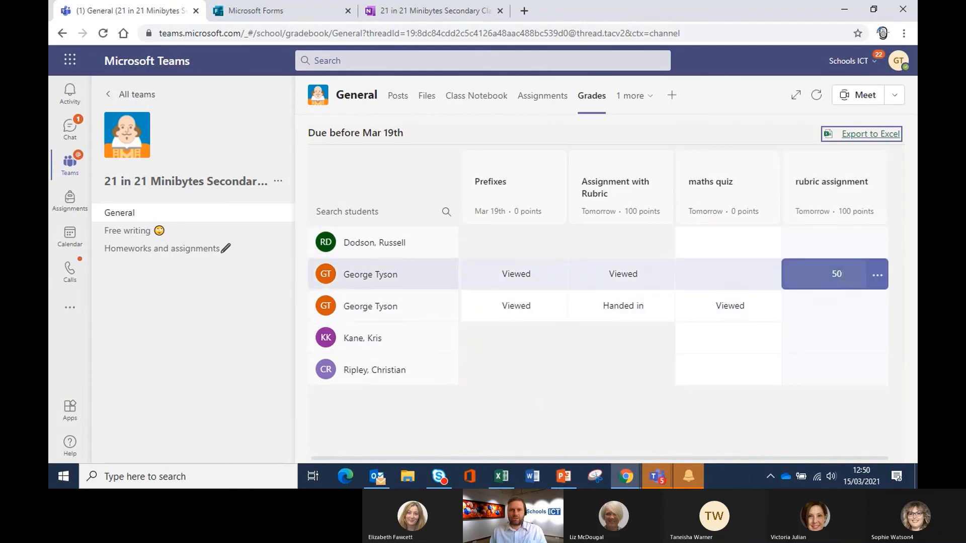
left_click(878, 278)
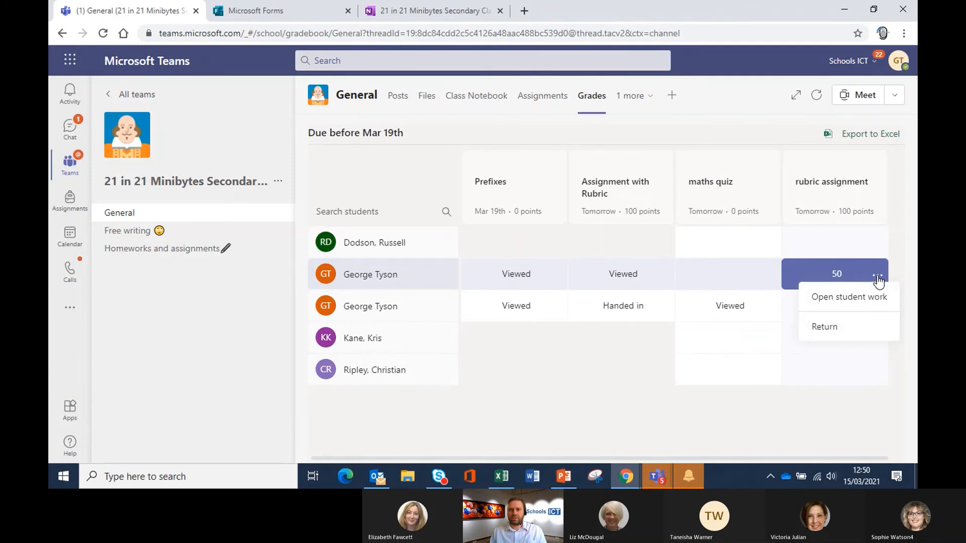
left_click(851, 329)
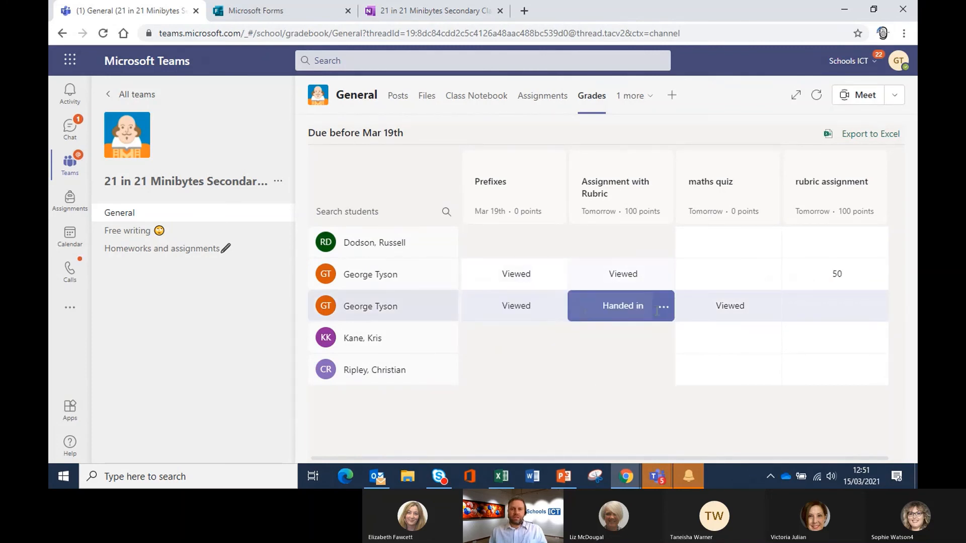
Step: Open the student work handed in for "Assignment with Rubric" from the gradebook
left_click(663, 308)
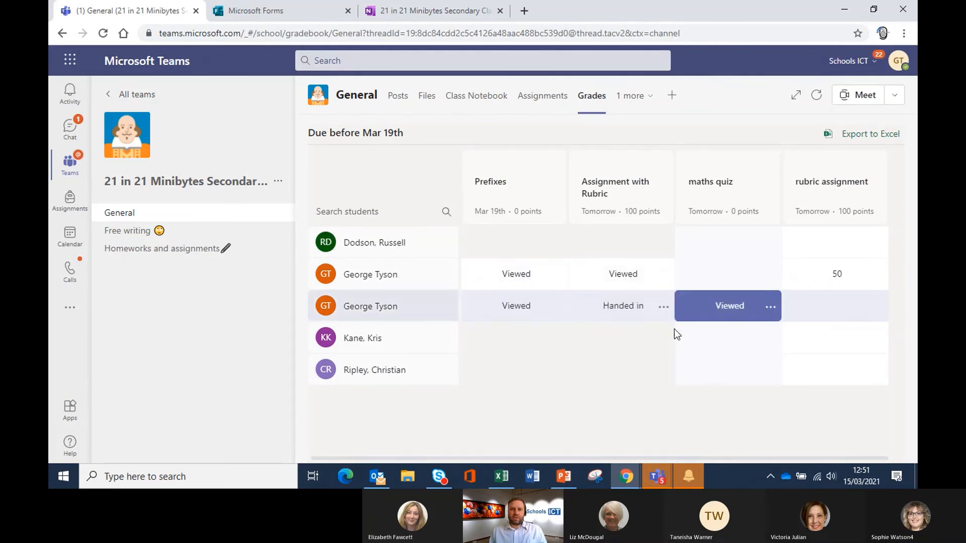
left_click(663, 308)
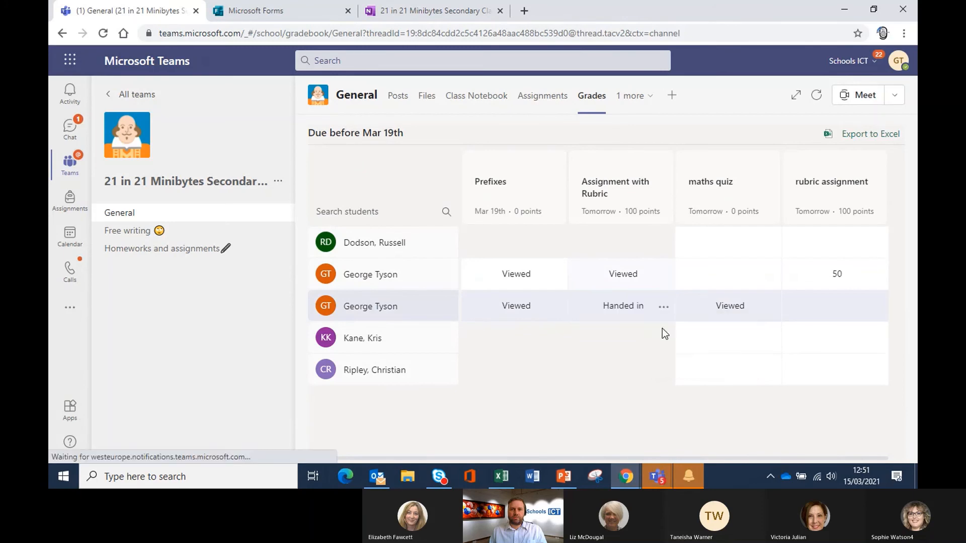
left_click(663, 329)
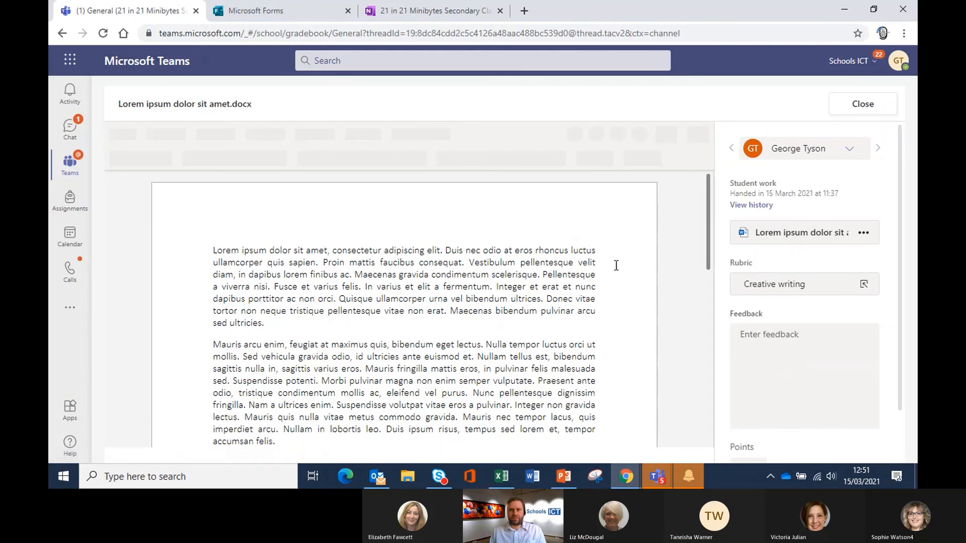
Step: Rate "Use of language" as Excellent, 4 points, in the work's Creative writing rubric
left_click(836, 287)
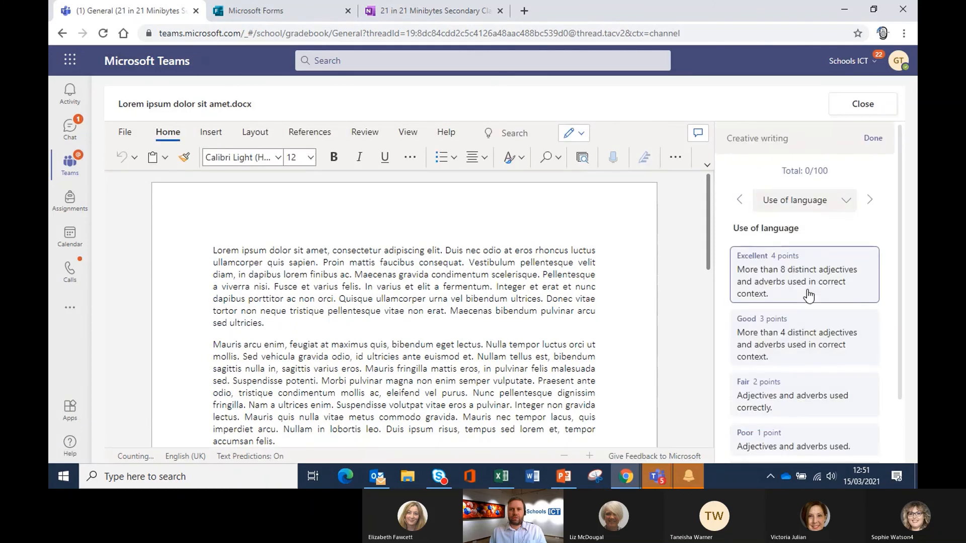
scroll(669, 261, "down", 1)
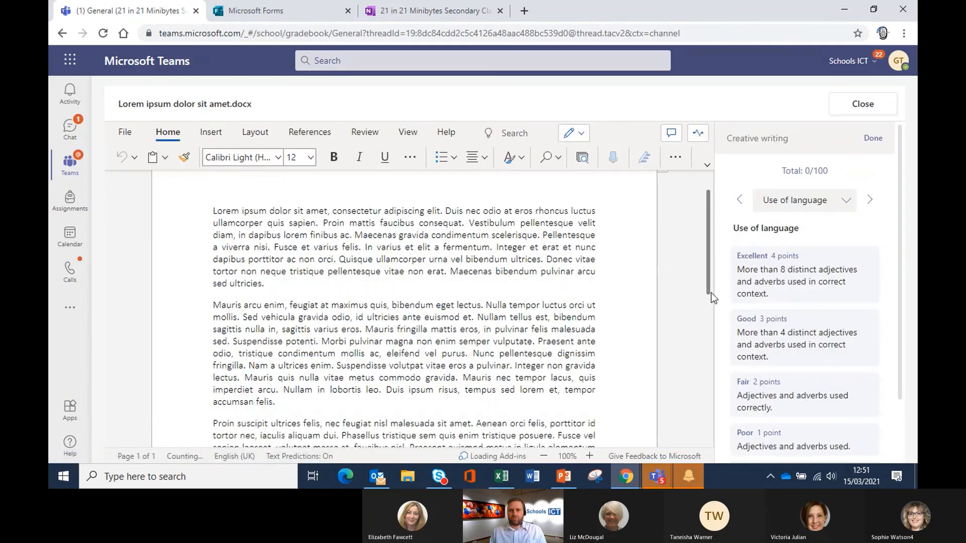
left_click(777, 287)
scroll(792, 314, "down", 2)
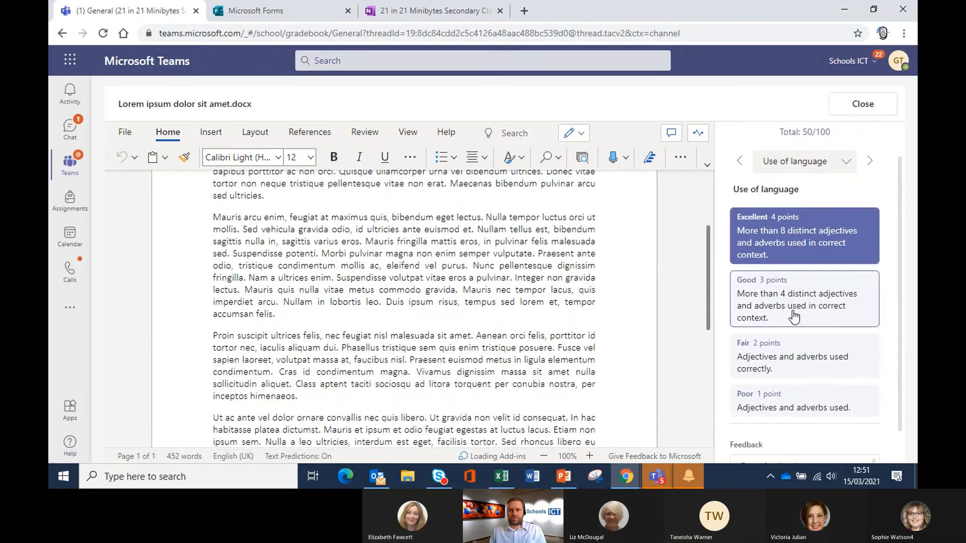
scroll(794, 316, "up", 2)
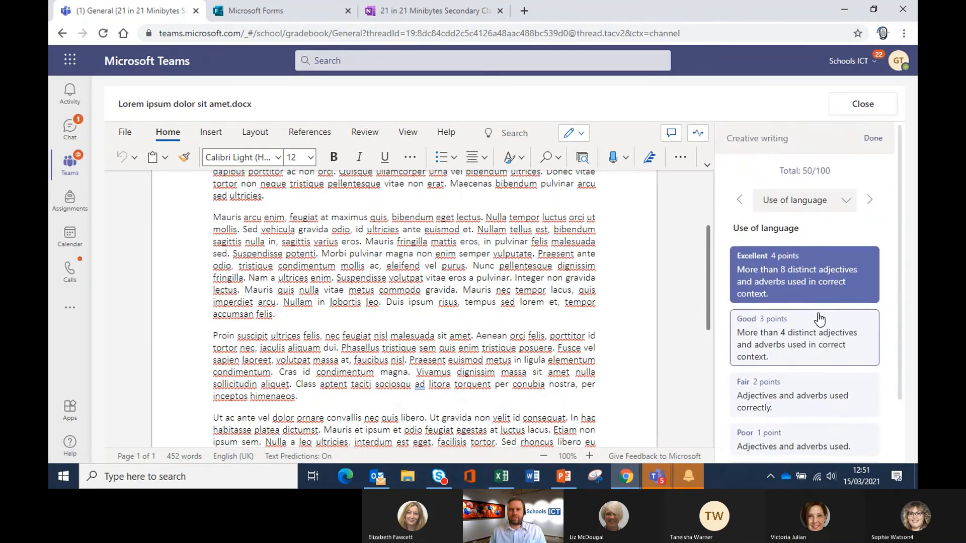
Step: Add the feedback "lorem ipsum" to the "Use of language" criterion and finish the rubric
scroll(809, 246, "down", 2)
left_click(805, 434)
type("lore")
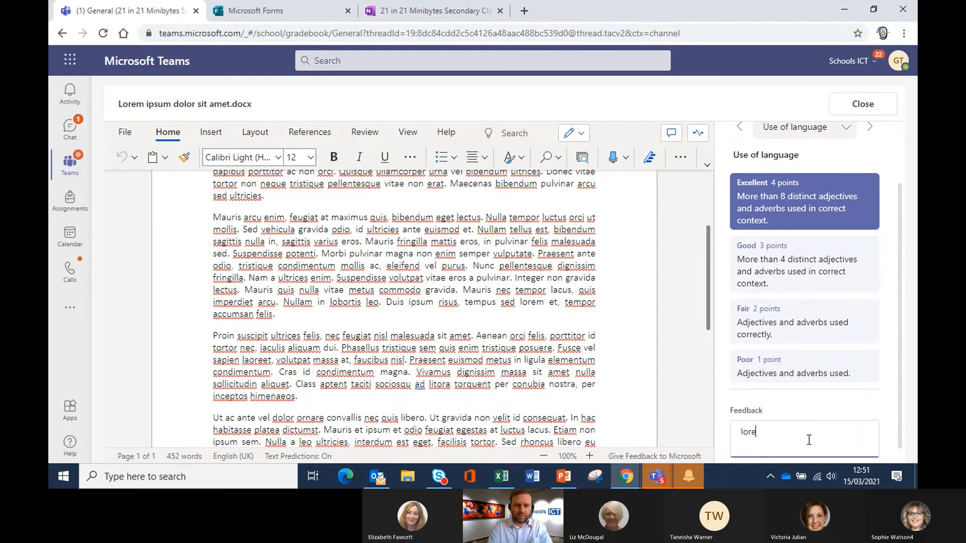
type("m ipsum")
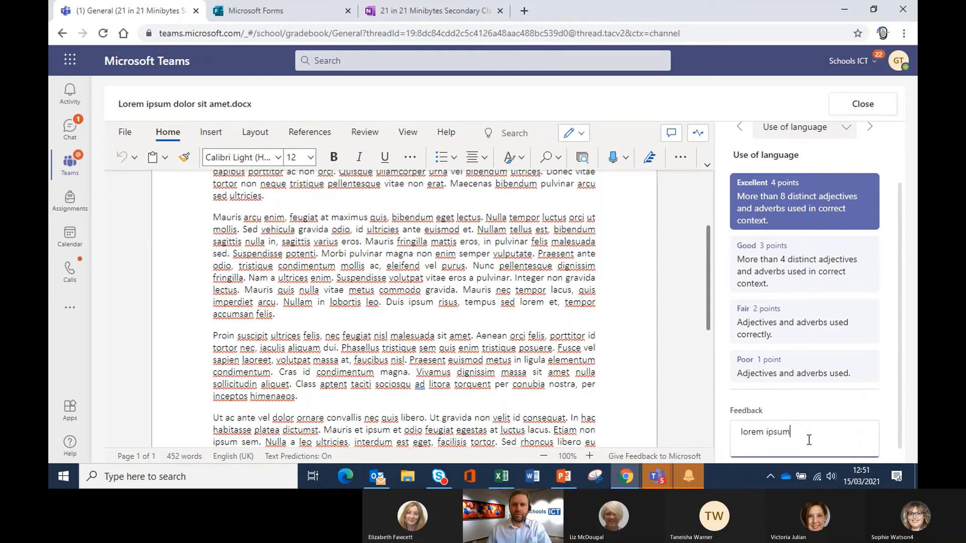
scroll(815, 317, "up", 1)
scroll(868, 285, "up", 1)
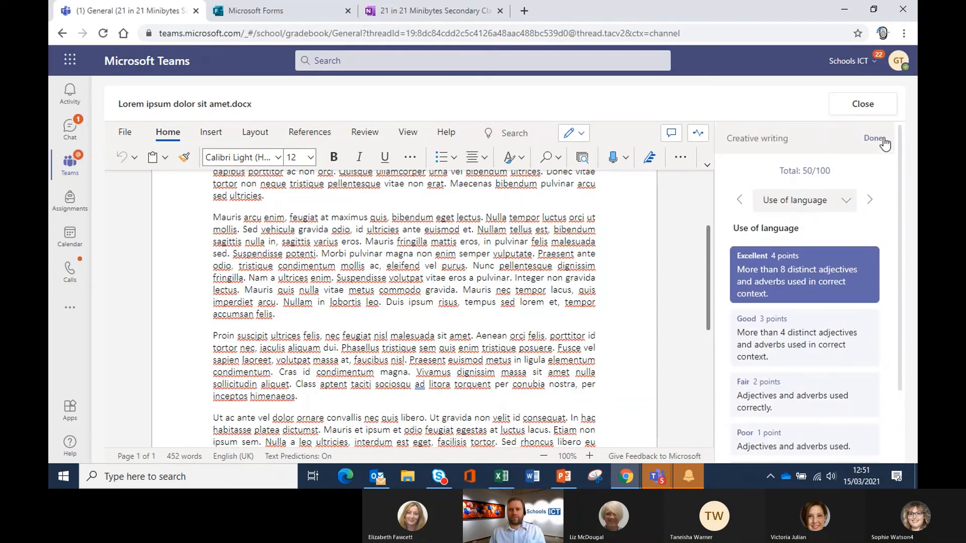
left_click(874, 139)
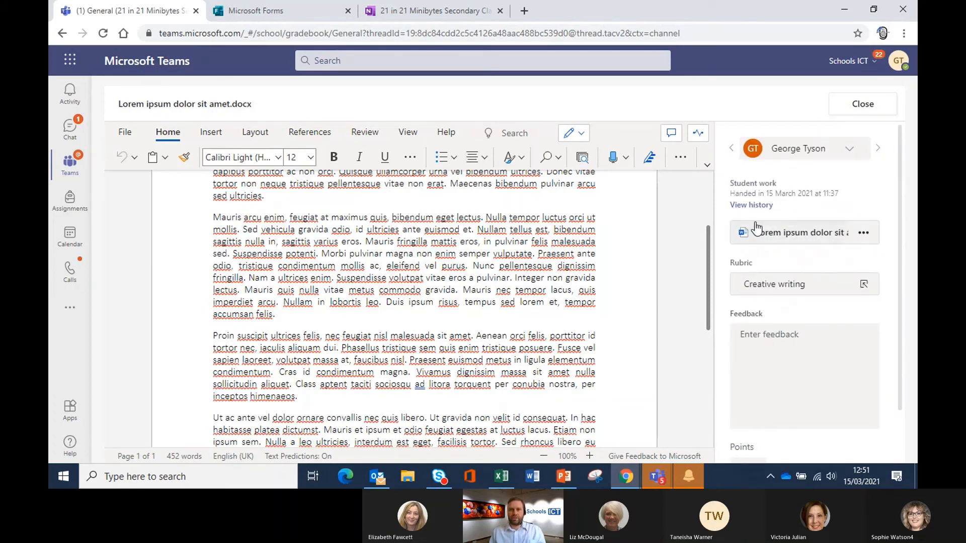
Step: Enter "lorem sit amet" as overall feedback and return the marked work to the student
left_click(788, 347)
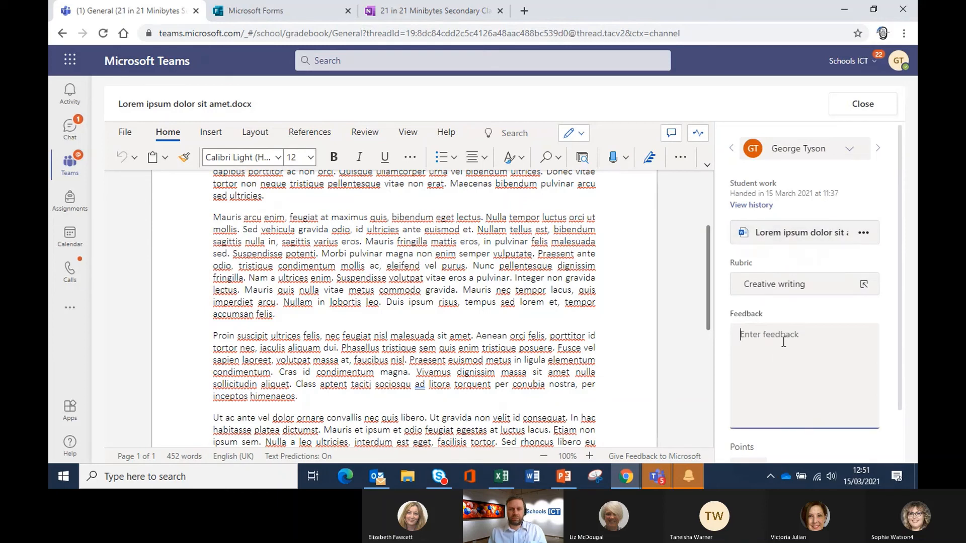
type("lorem sit amet")
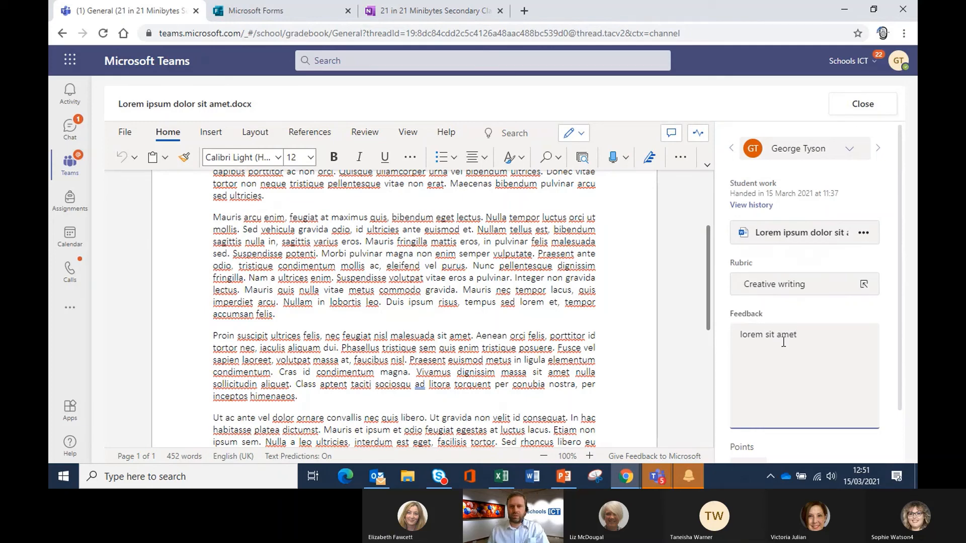
scroll(783, 342, "down", 2)
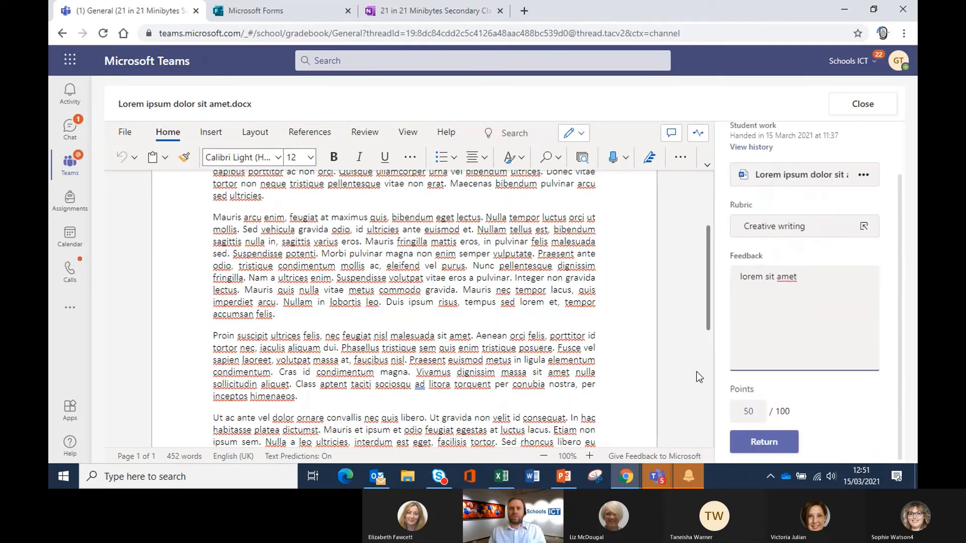
left_click(778, 439)
left_click(770, 439)
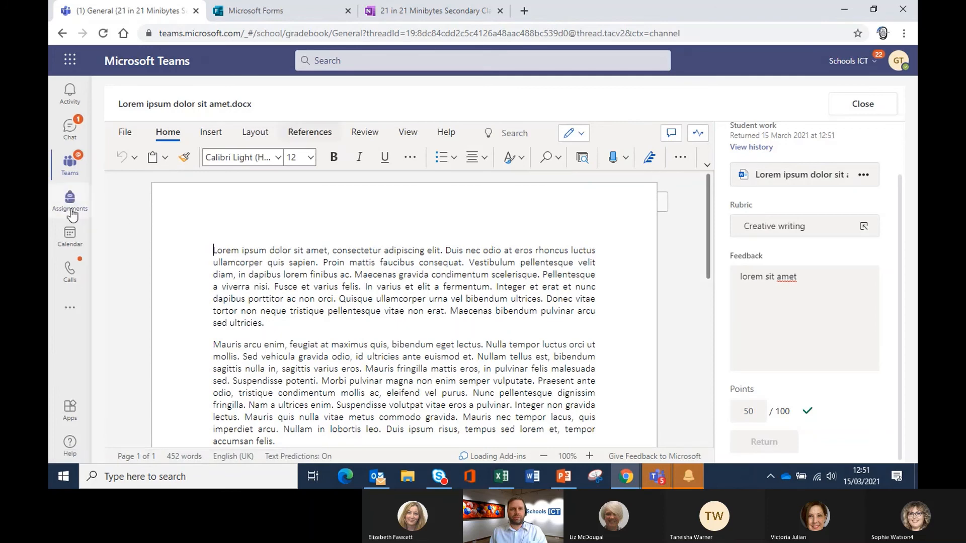
Step: View the assignments across all classes, collapse the Assigned list, and go back to the class team's grades
left_click(71, 206)
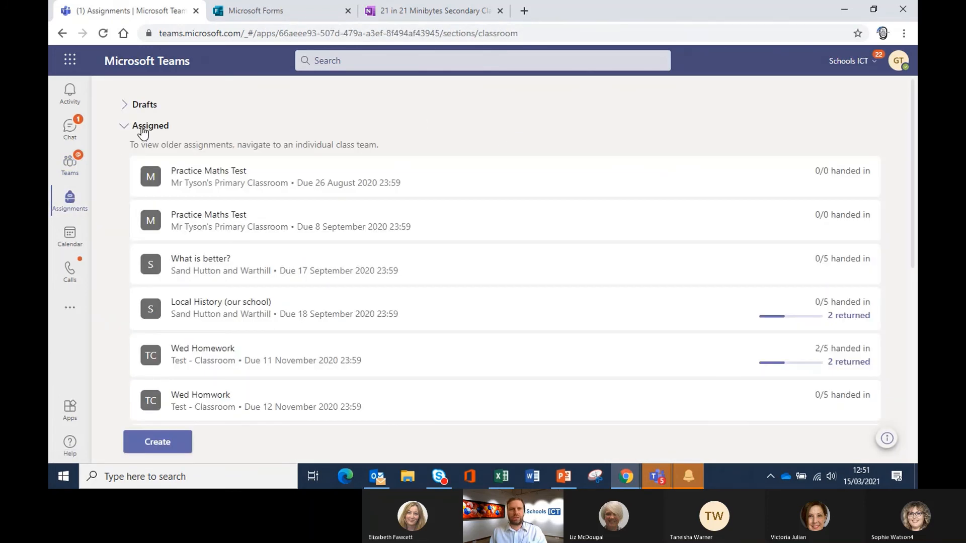
left_click(154, 128)
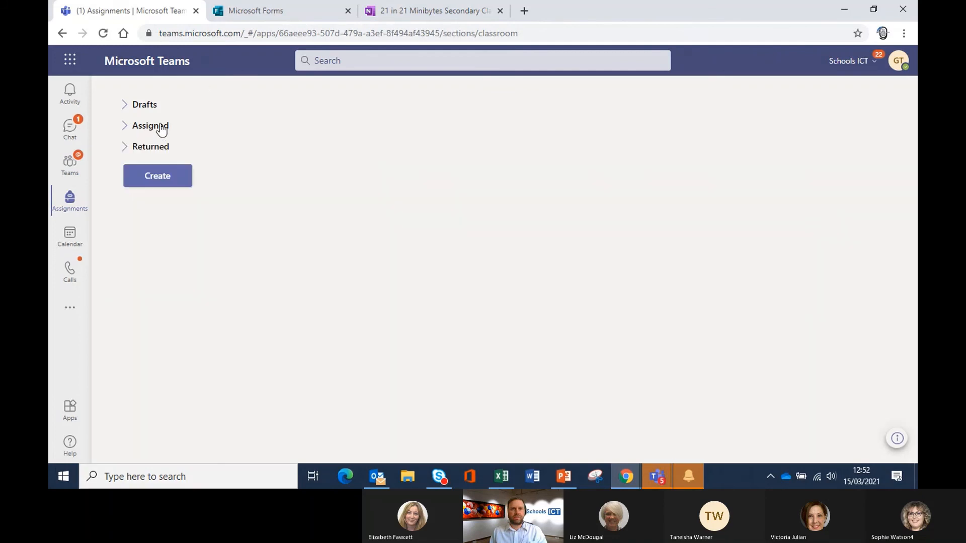
left_click(67, 170)
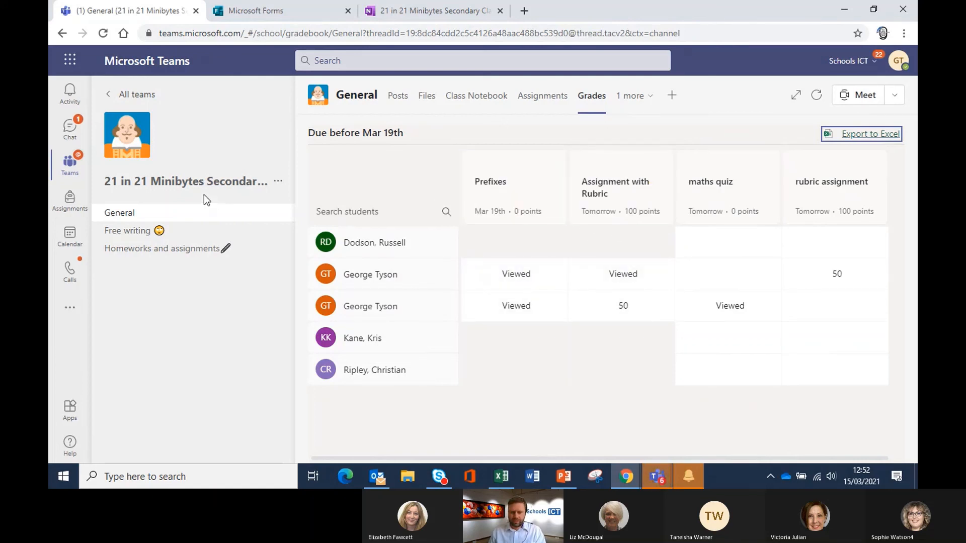
Step: Open the team's Class Notebook, show its sections and pages, and open the notebook in the browser
left_click(484, 98)
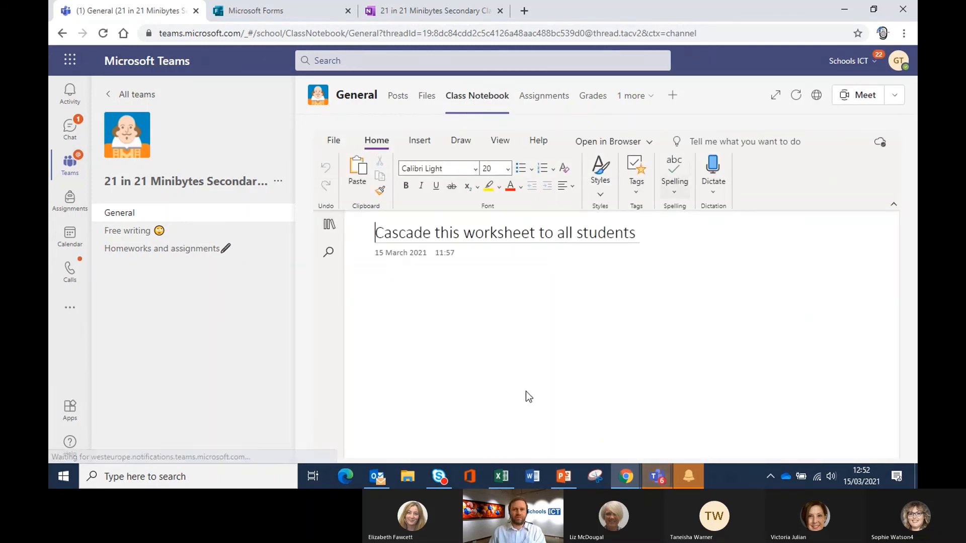
left_click(329, 227)
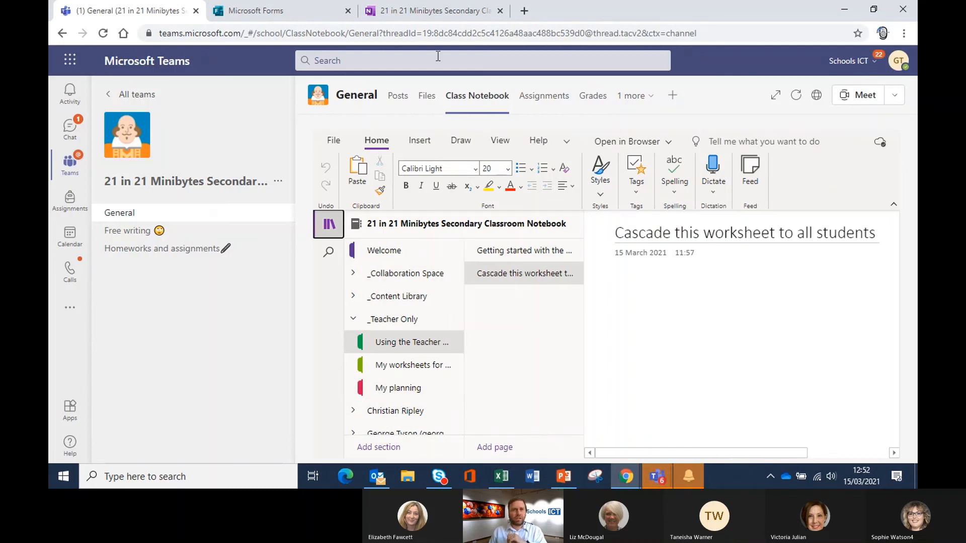
left_click(641, 142)
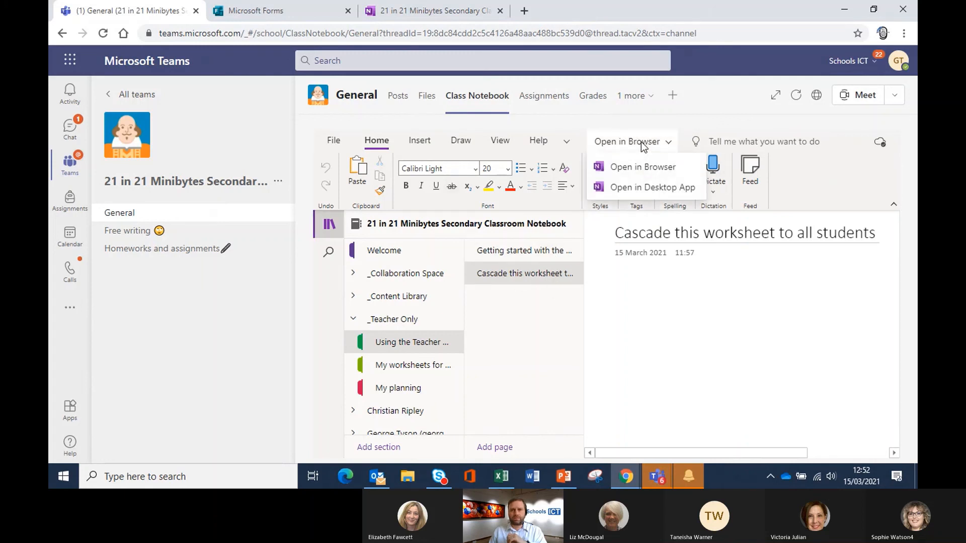
left_click(650, 167)
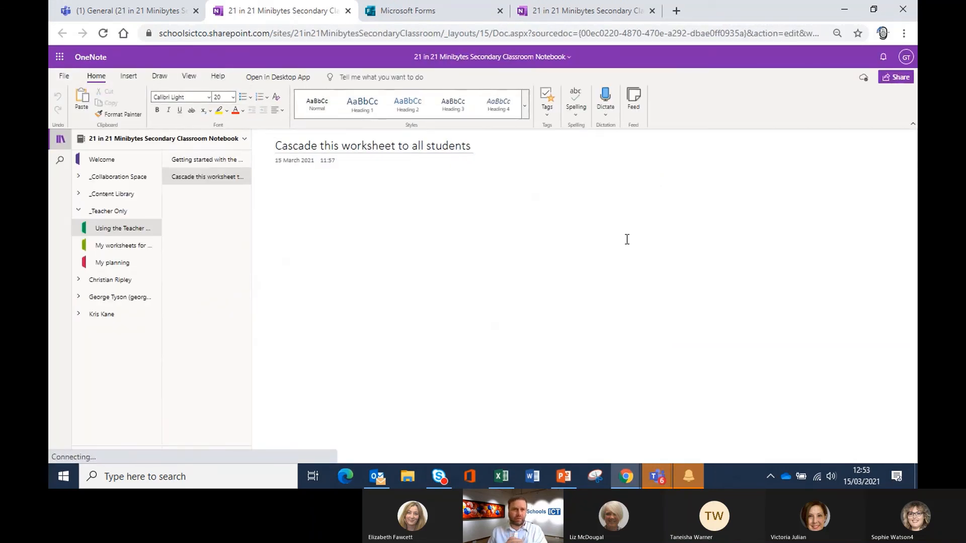
Step: Distribute the page "Cascade this worksheet to all students" to the students' Class Notes section, and close the browser copy of the notebook
left_click(109, 282)
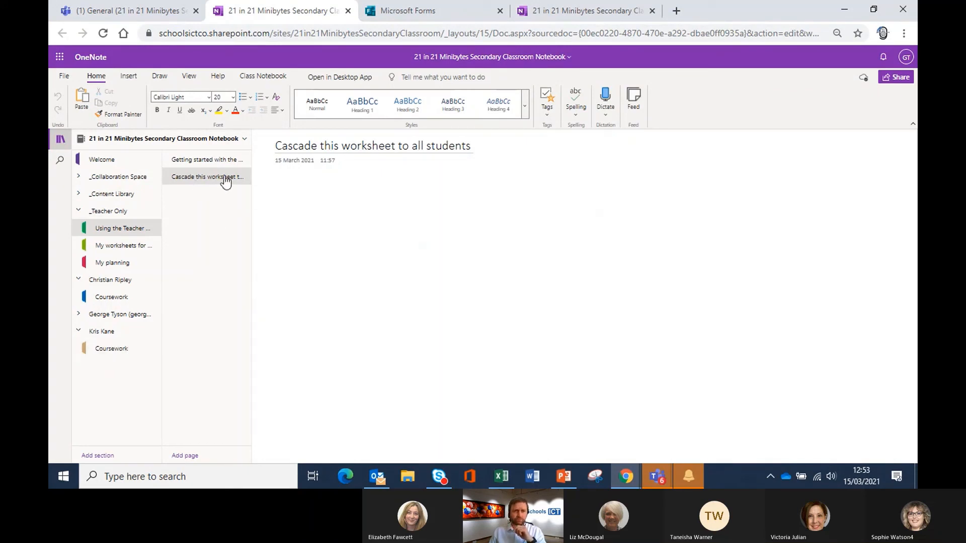
left_click(275, 78)
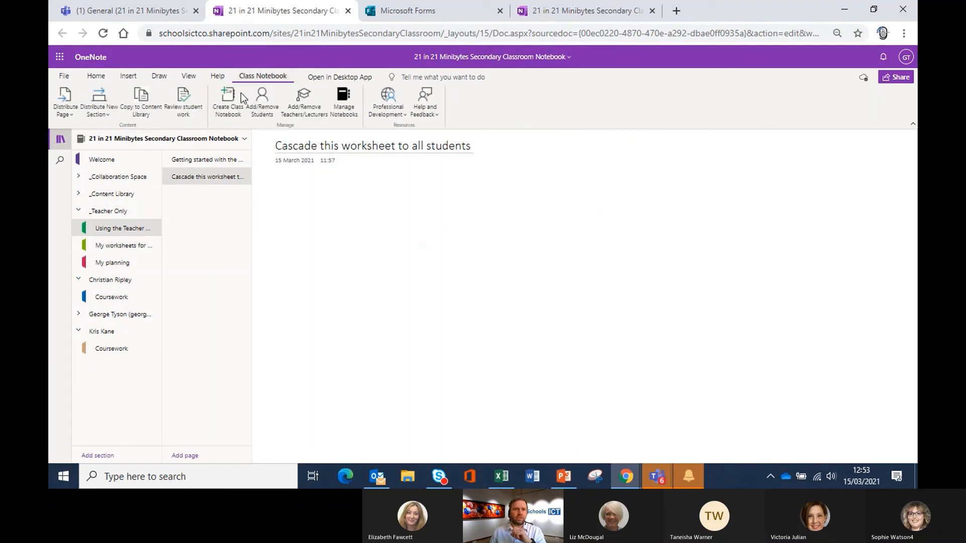
left_click(64, 113)
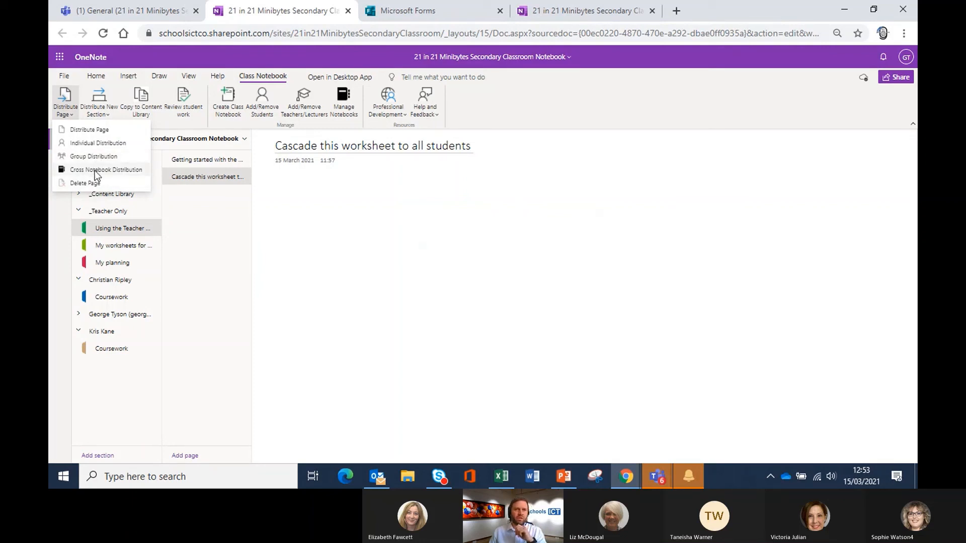
left_click(90, 130)
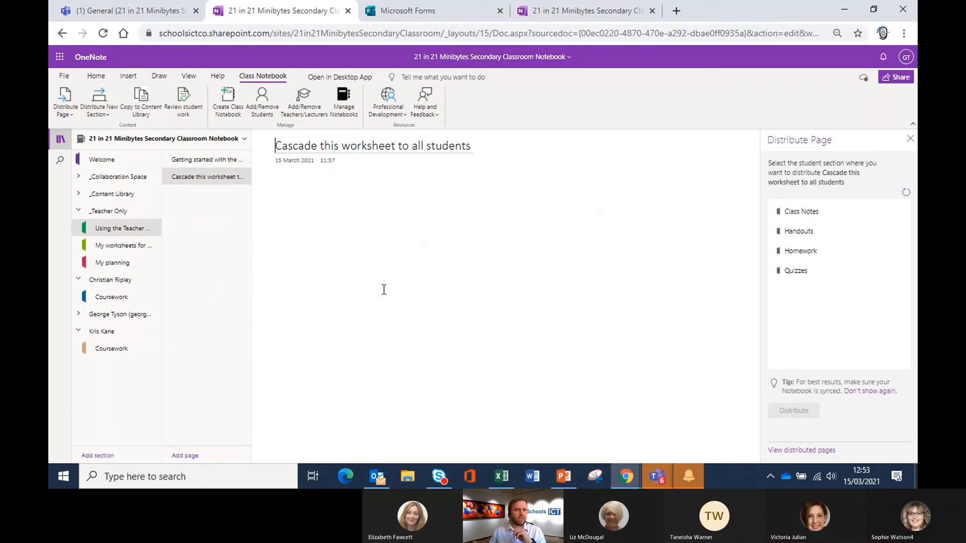
left_click(815, 216)
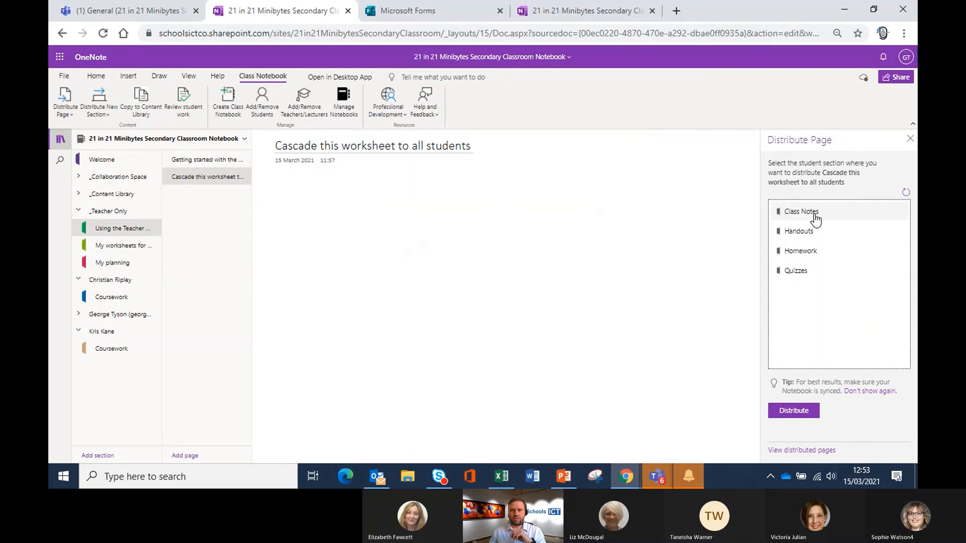
left_click(798, 412)
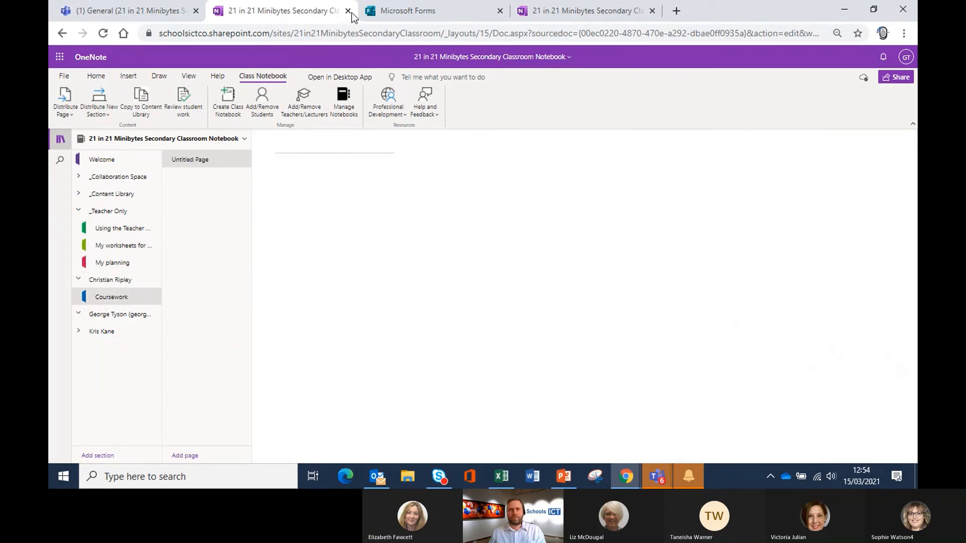
left_click(348, 11)
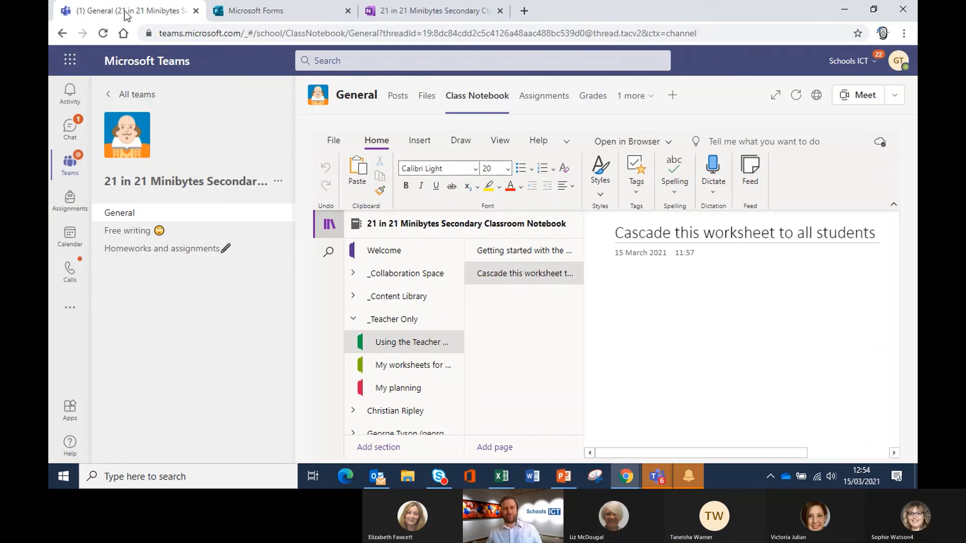
Step: Review the earlier posts in the class team's General channel and open its Wikipedia Fiction link tab
left_click(108, 213)
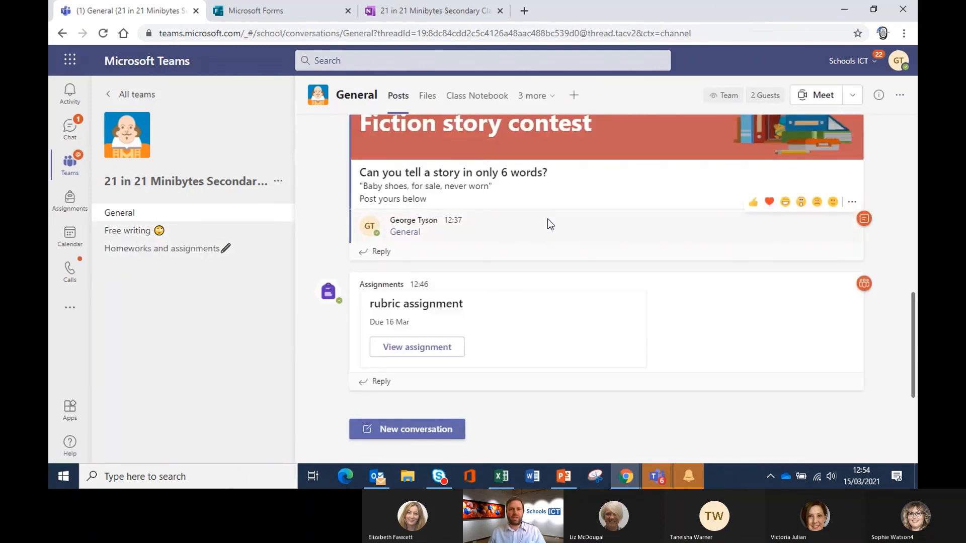
scroll(460, 196, "up", 3)
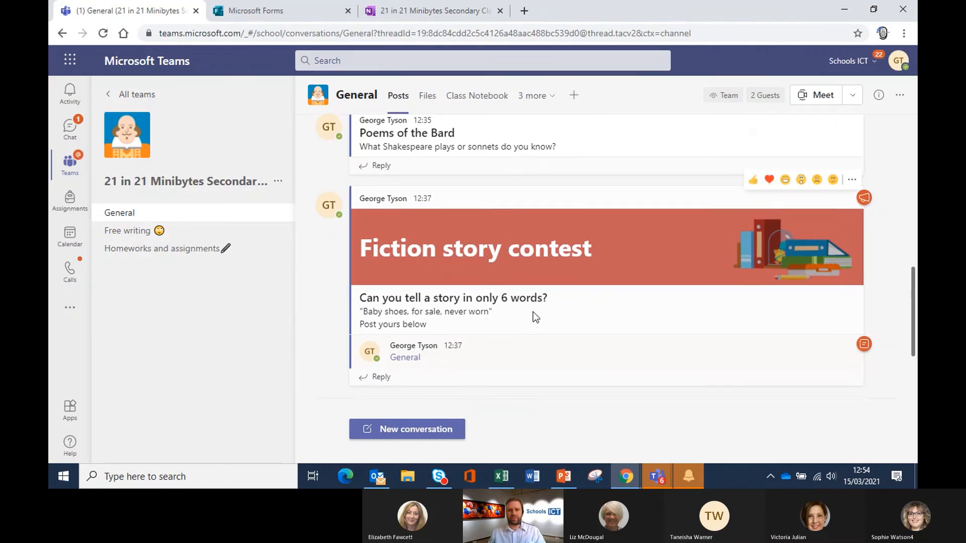
scroll(533, 312, "down", 2)
scroll(596, 299, "up", 10)
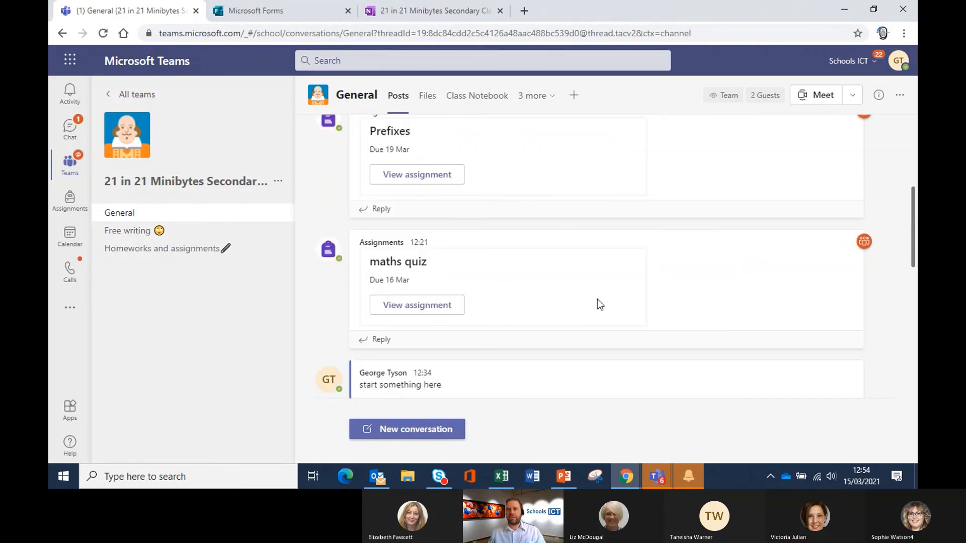
scroll(594, 312, "up", 1)
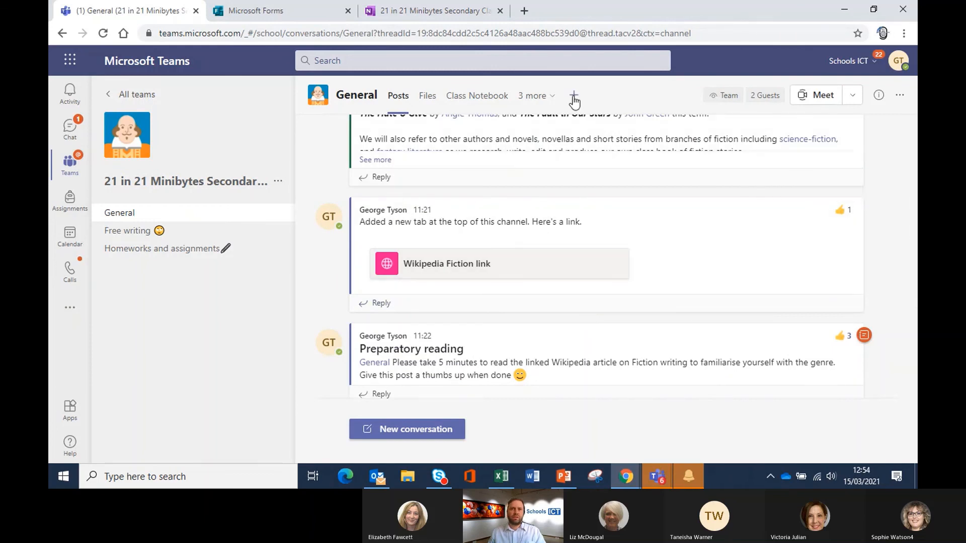
left_click(554, 98)
left_click(550, 177)
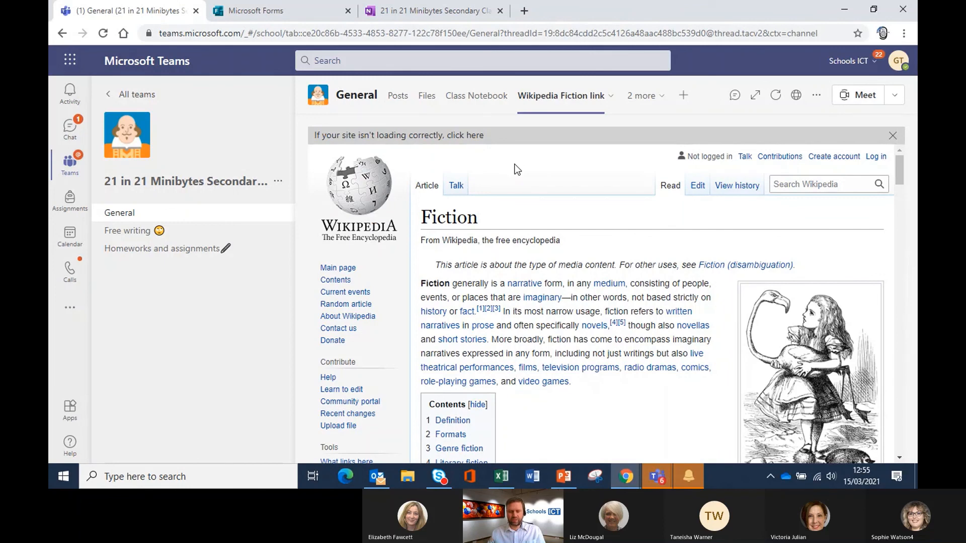
Step: Switch to the Teams meeting window and stop sharing the screen
key("alt+Tab")
left_click(612, 156)
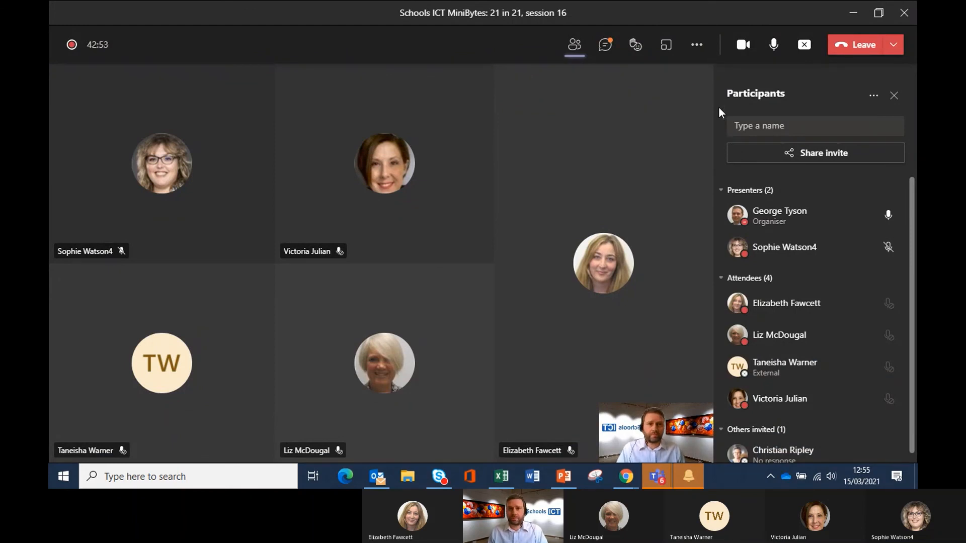
left_click(805, 47)
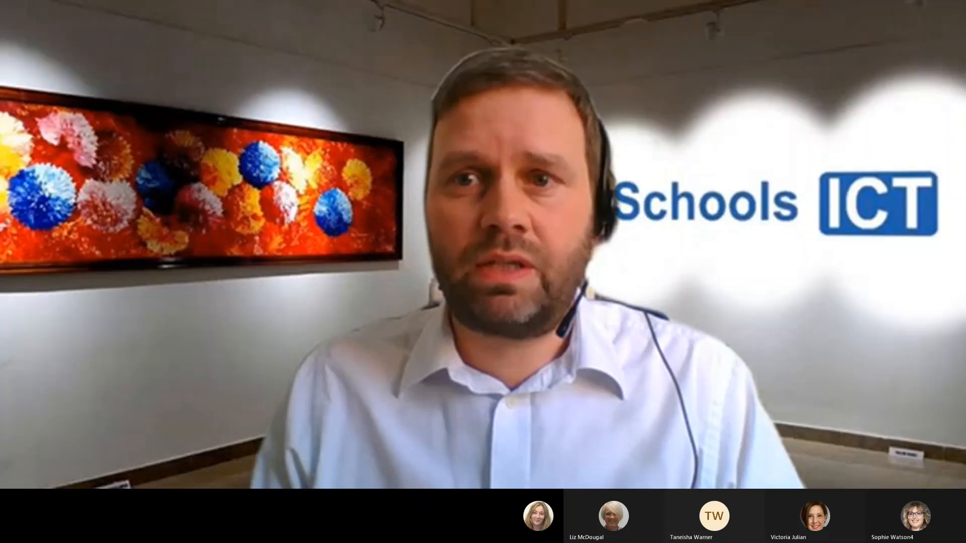